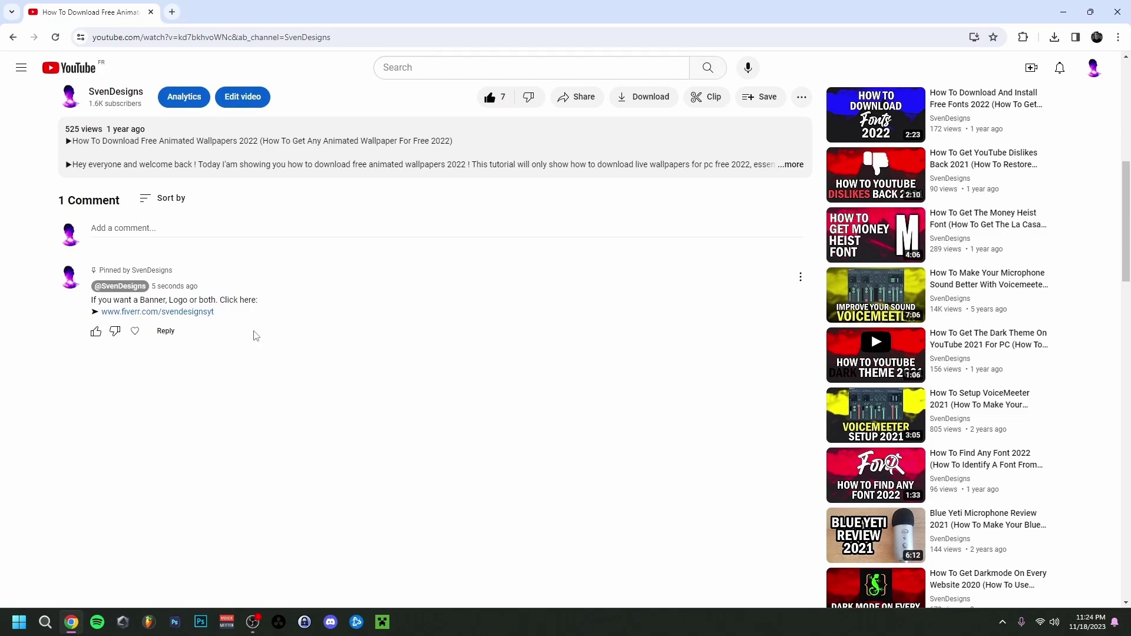
left_click(189, 313)
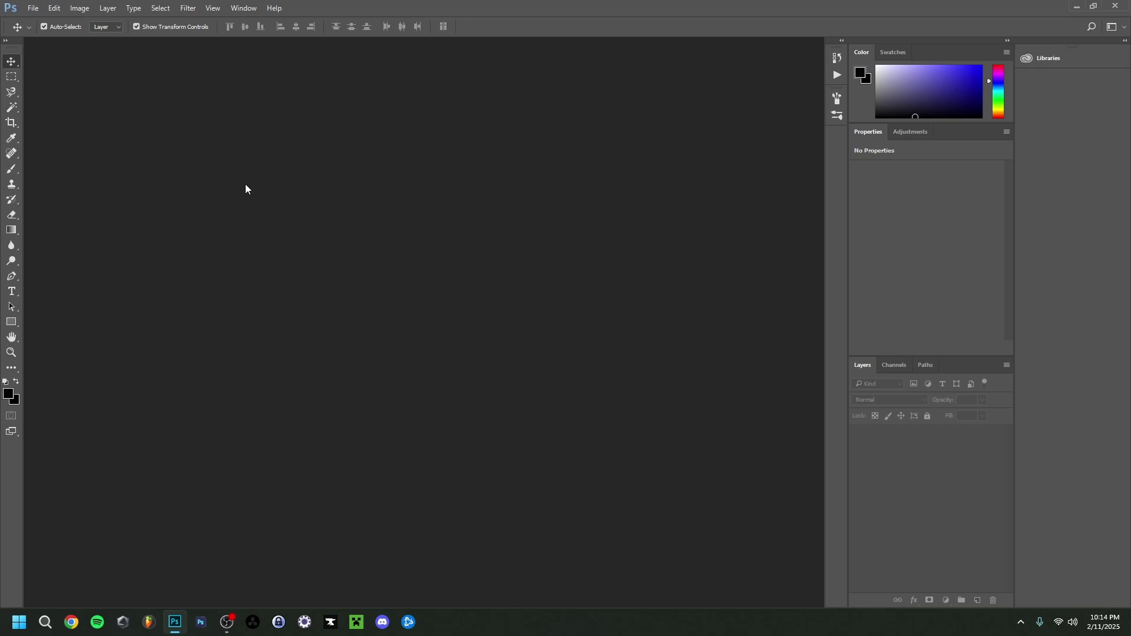
Step: Create a new 1920 × 1080 px RGB document at 300 pixels/inch with a white background
left_click(33, 8)
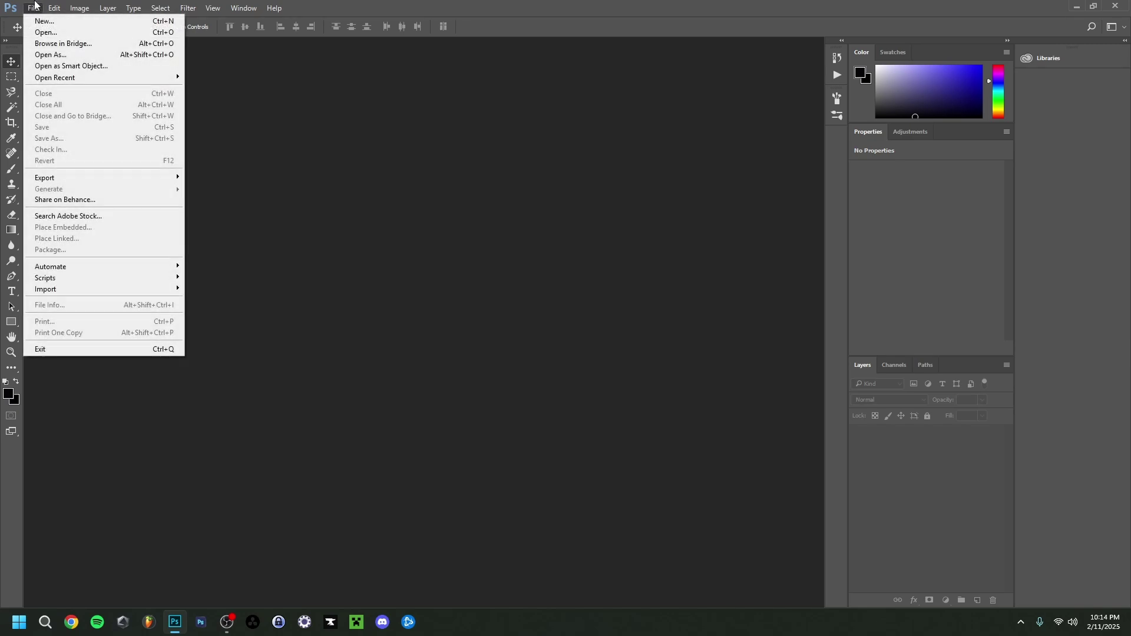
left_click(44, 21)
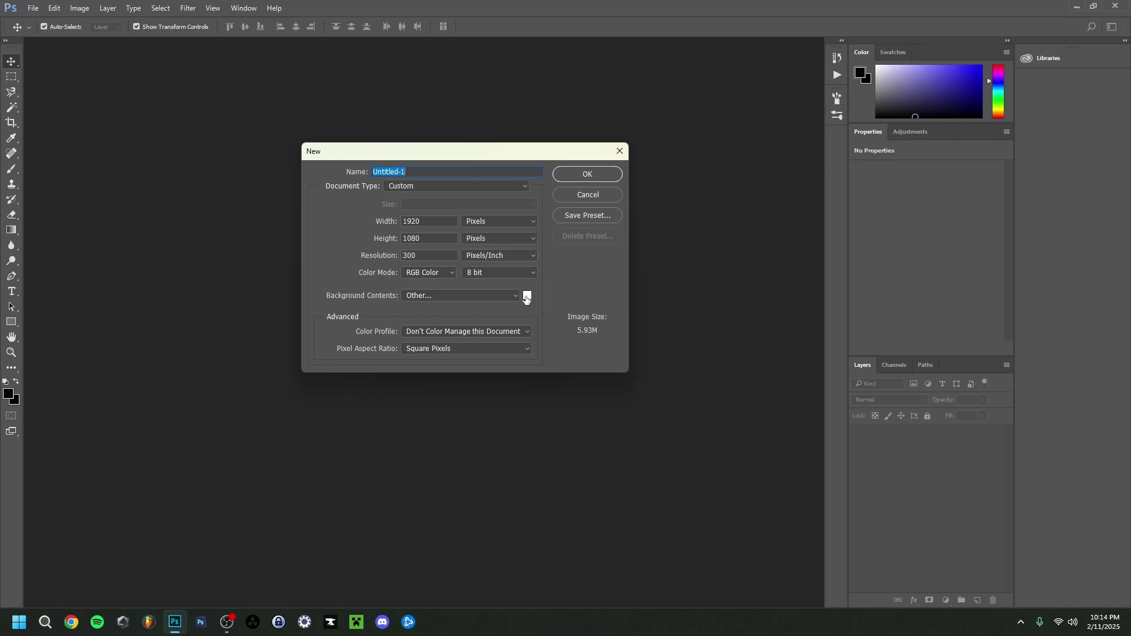
left_click(577, 176)
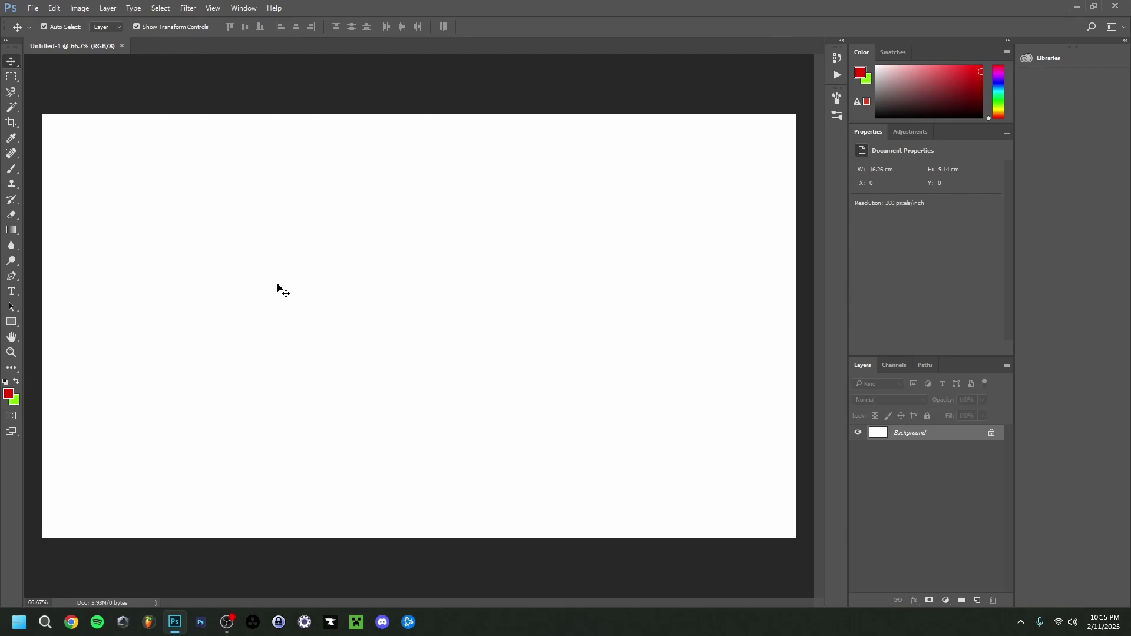
Step: Place the basketball photo 1371728 as a linked image in the document
left_click(33, 8)
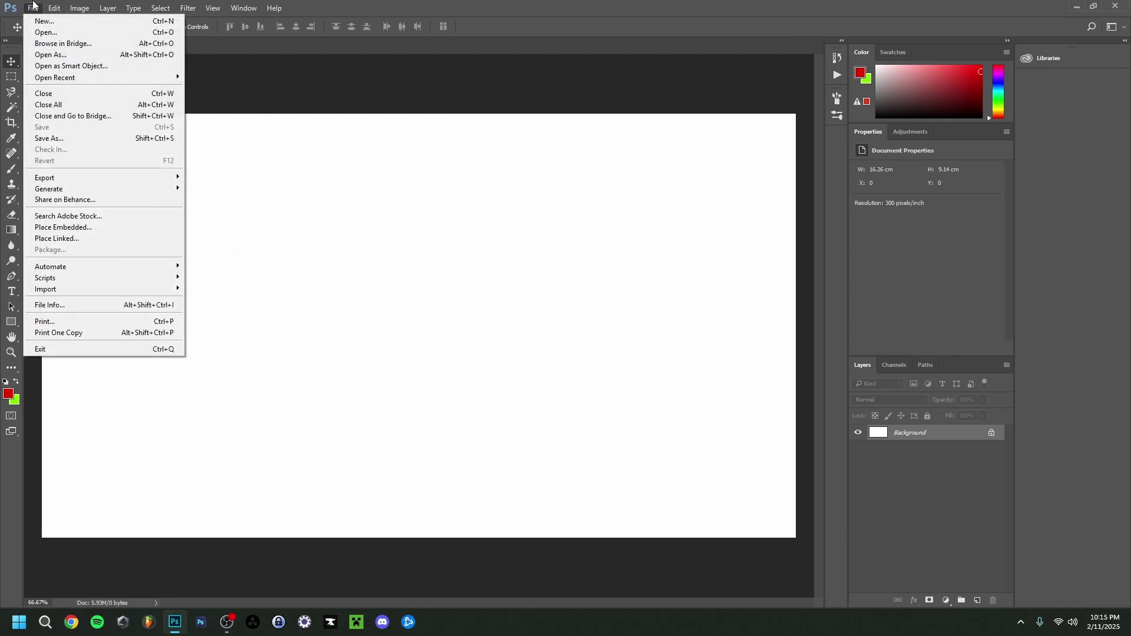
left_click(67, 242)
left_click(264, 192)
double_click(263, 194)
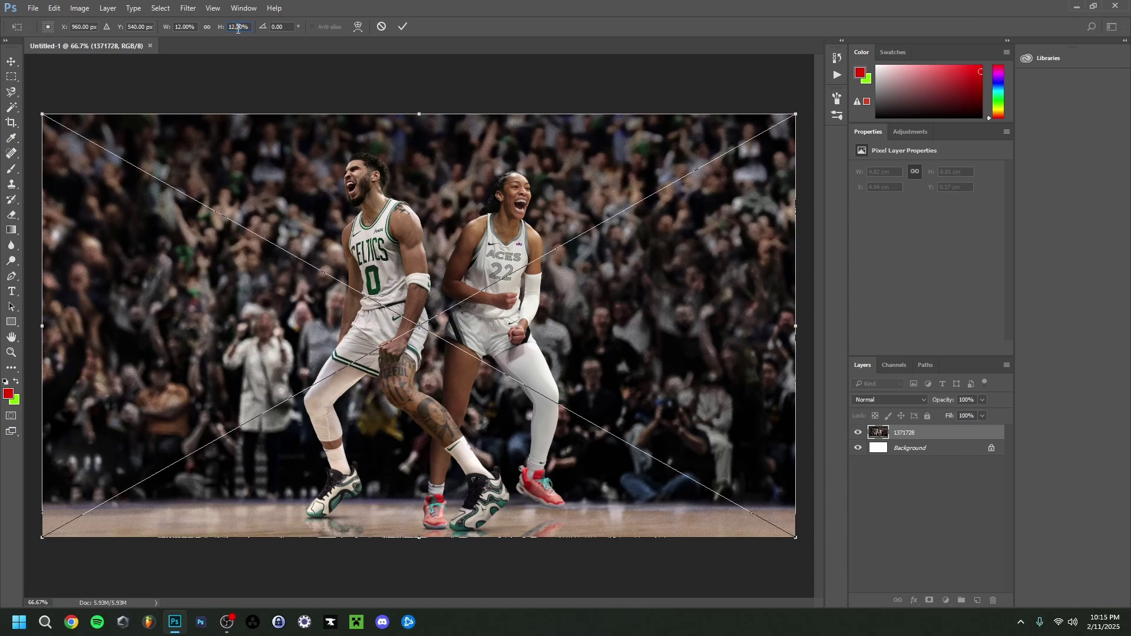
Step: Try scaling the placed photo to 12.3% with the aspect ratio locked and resizing it freely from its upper-left corner
type("12.3")
key("Return")
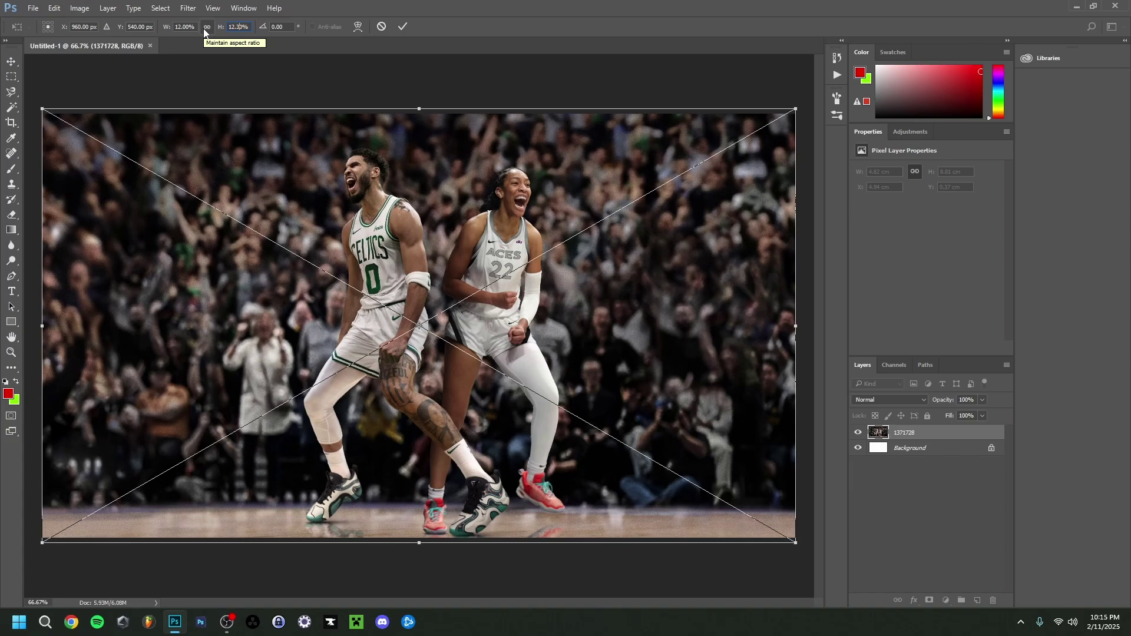
left_click(205, 27)
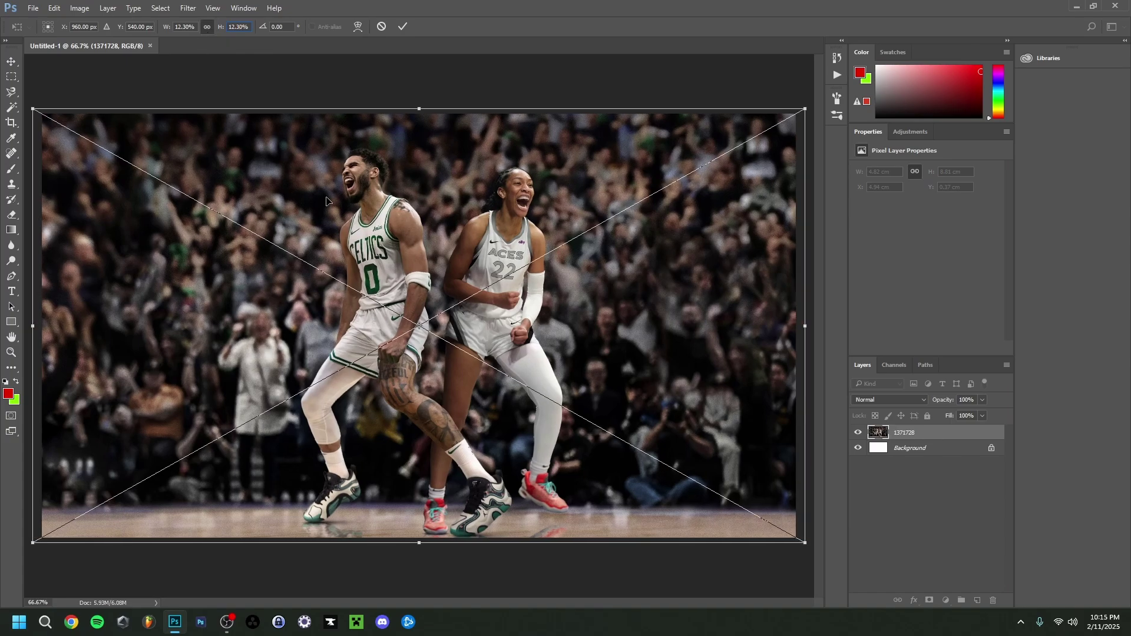
mouse_move(44, 111)
left_mouse_down()
mouse_move(37, 104)
mouse_move(65, 121)
mouse_move(38, 116)
mouse_move(48, 122)
left_mouse_up()
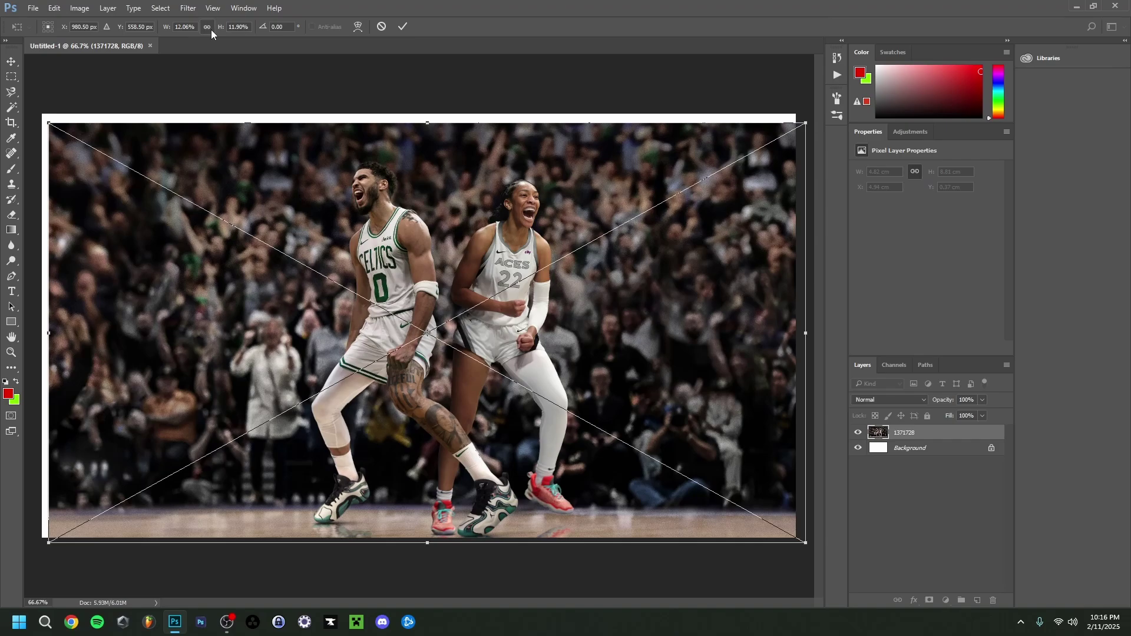
Step: Lock the photo's aspect ratio, centre it on the canvas, and apply a scale of 12.20%
left_click(208, 28)
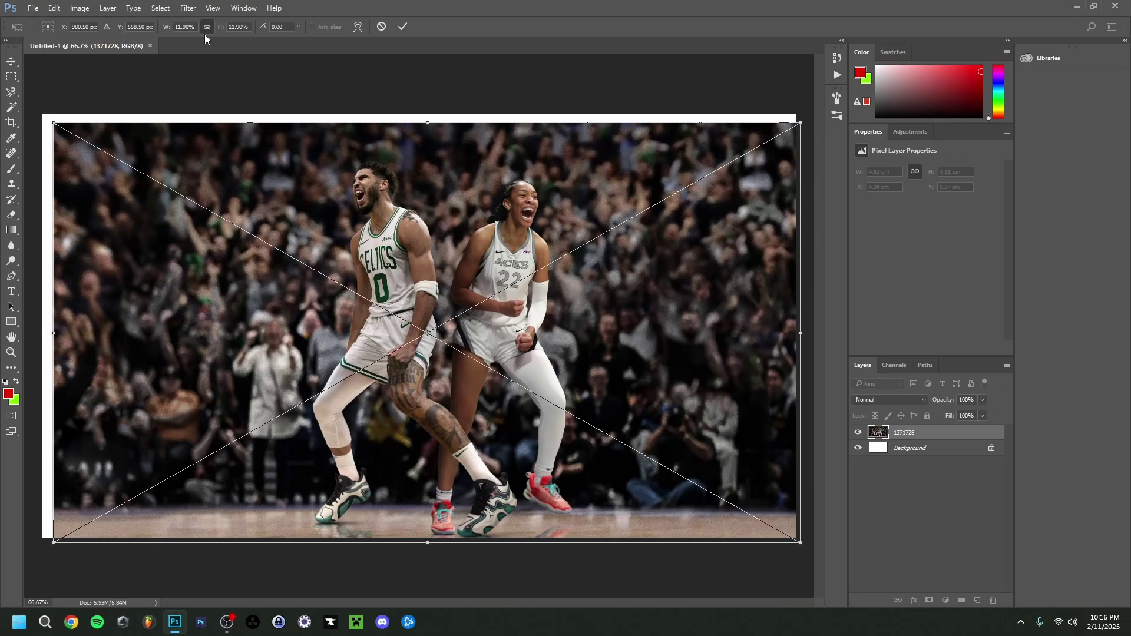
left_click_drag(483, 268, 475, 264)
double_click(238, 27)
type("12")
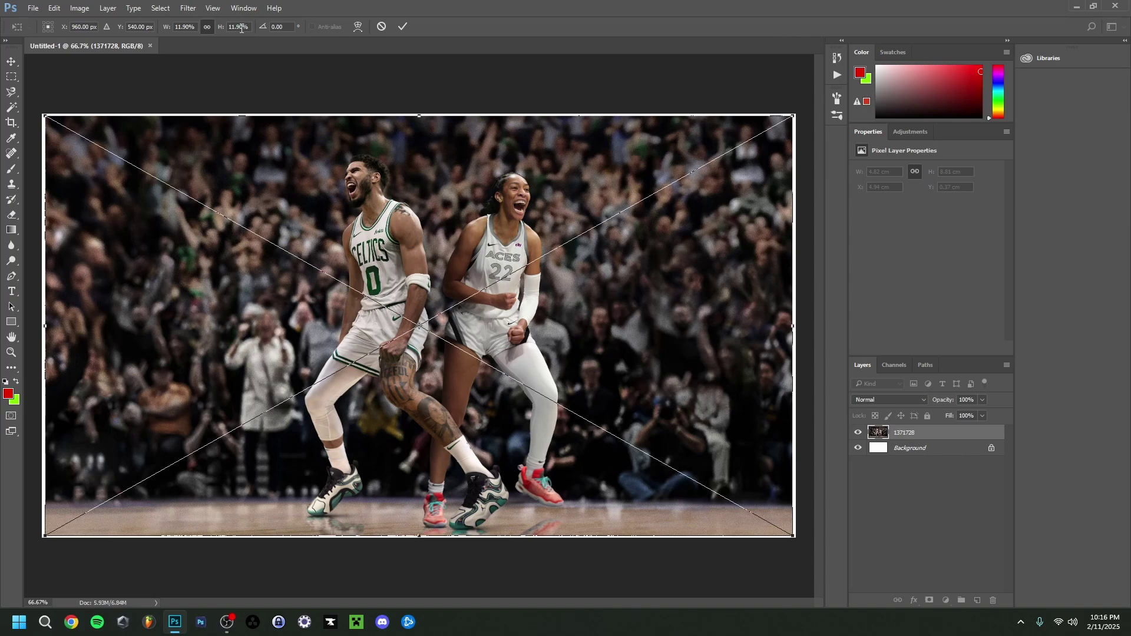
key("Return")
key("Return")
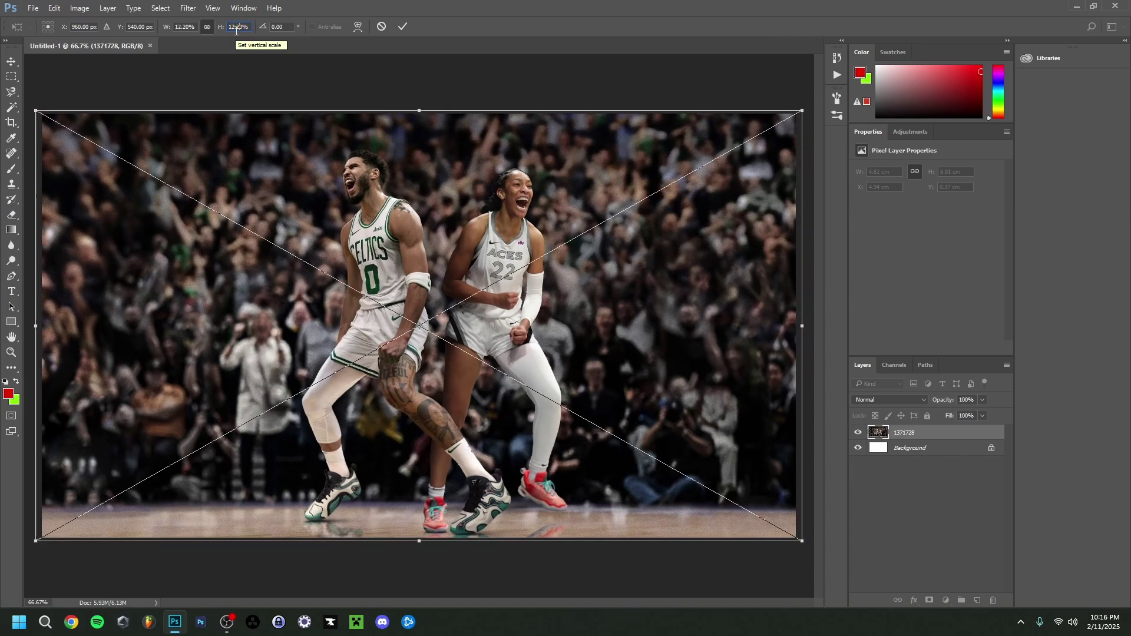
left_click(403, 28)
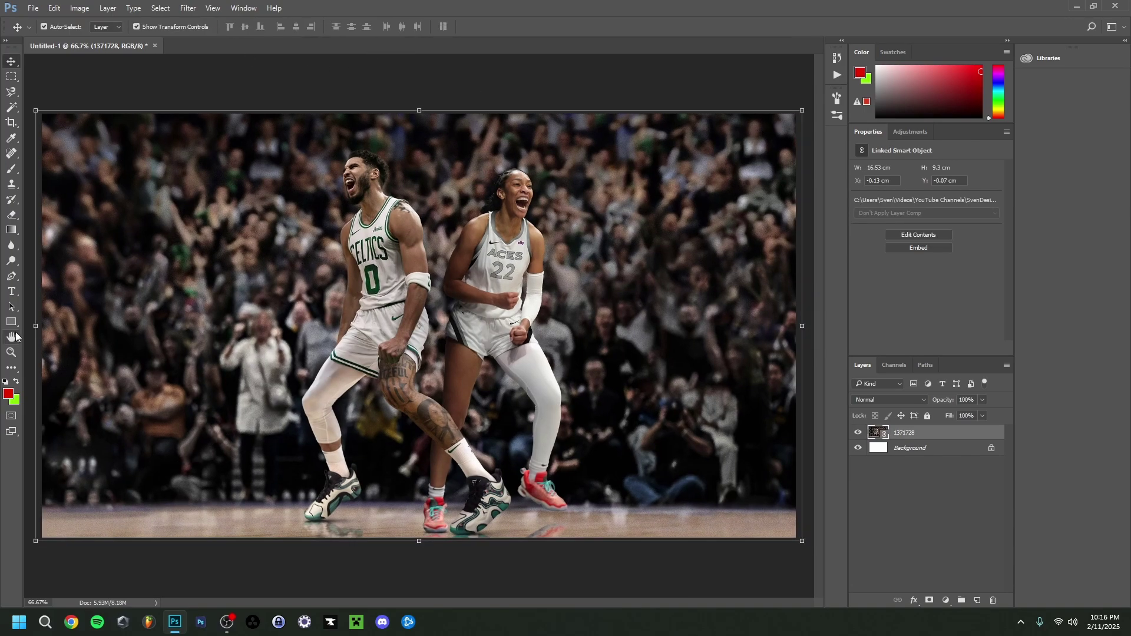
Step: Draw a black vertical bar about 32 × 1121 px spanning the canvas height and centre it horizontally
left_click(11, 322)
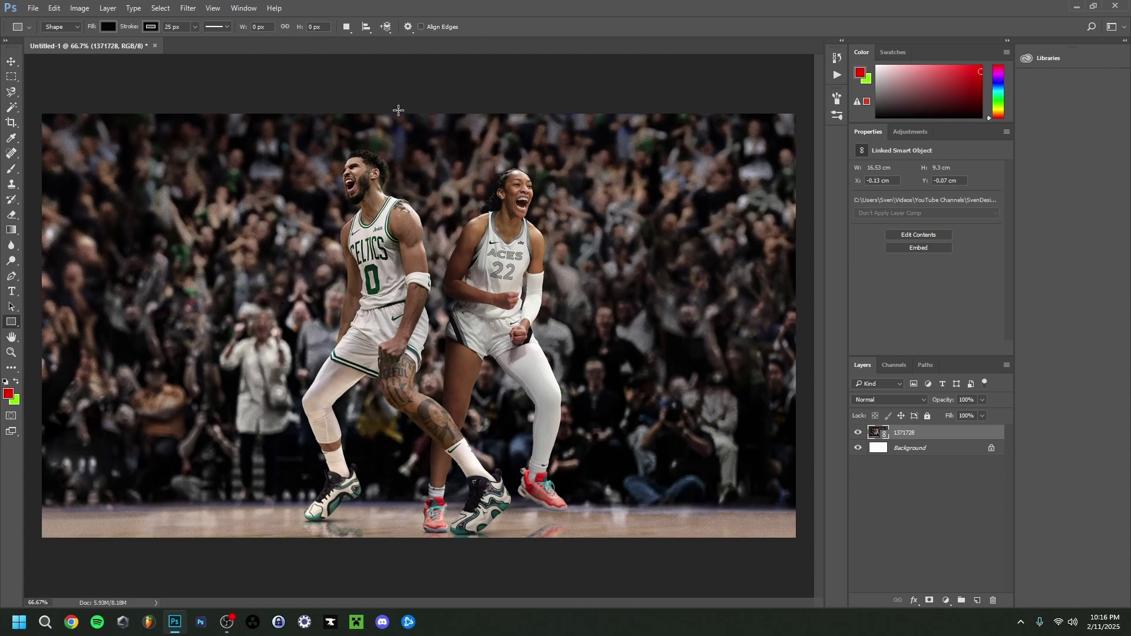
left_click_drag(418, 108, 429, 547)
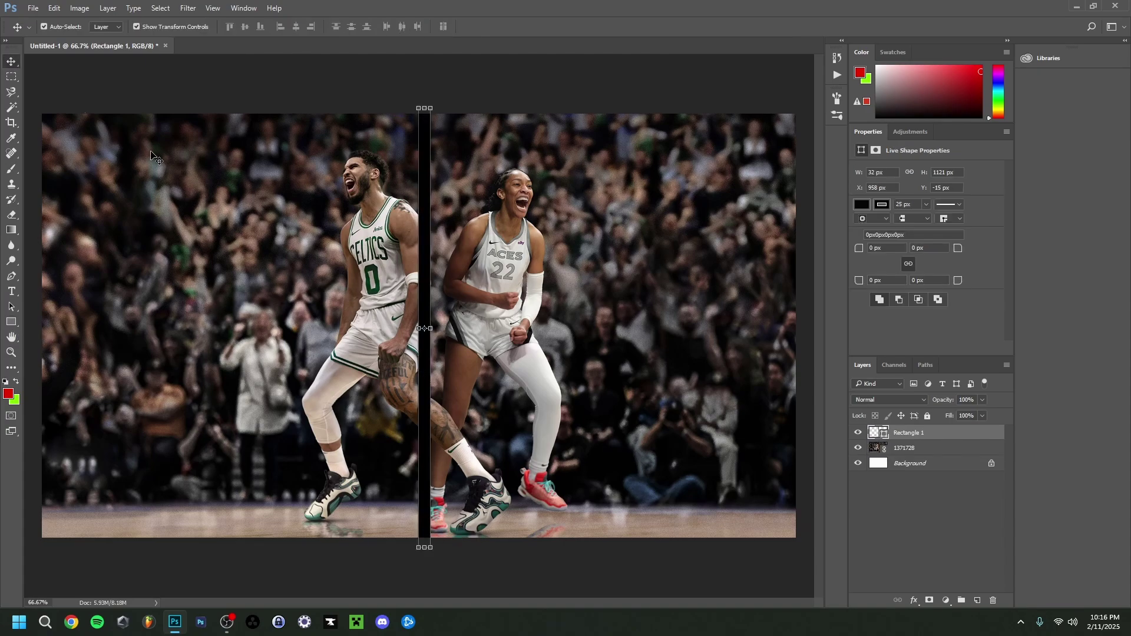
key("v")
left_click_drag(423, 282, 420, 280)
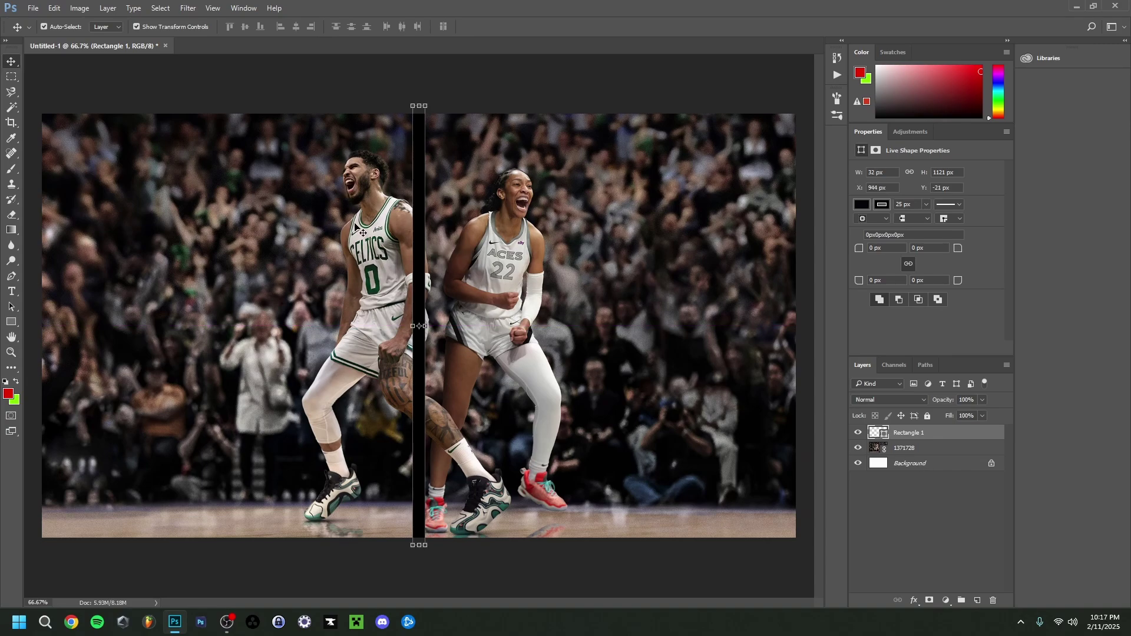
Step: Shift the photo layer left so the gap between the two players lines up with the black centre bar
left_click(906, 449)
left_click_drag(683, 357, 659, 357)
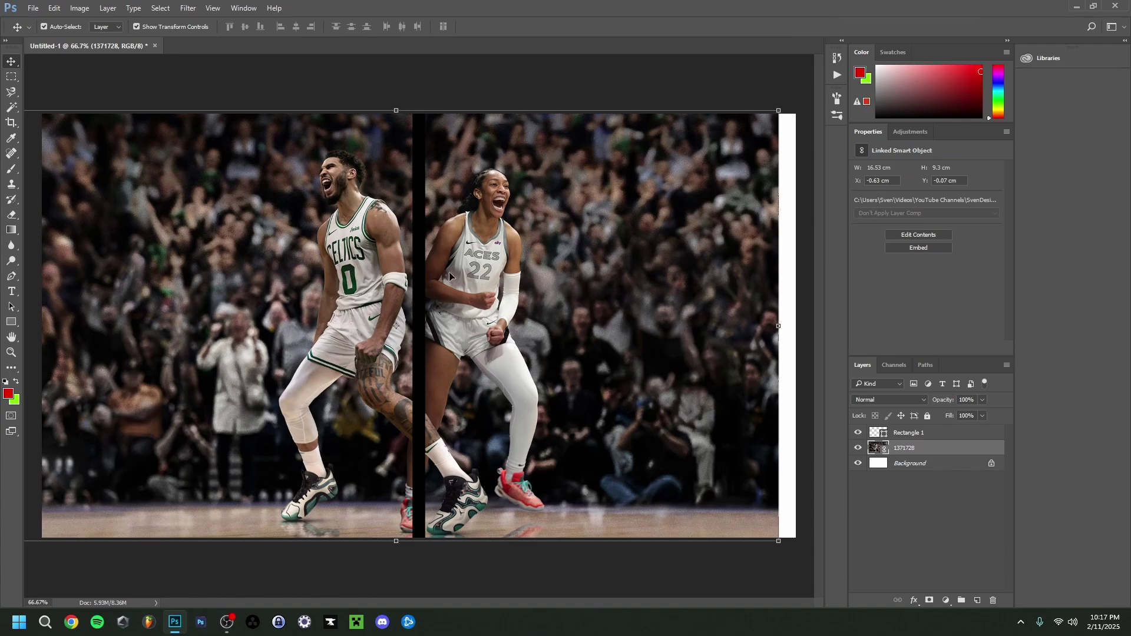
left_click_drag(509, 313, 512, 313)
key("Right")
key("Right")
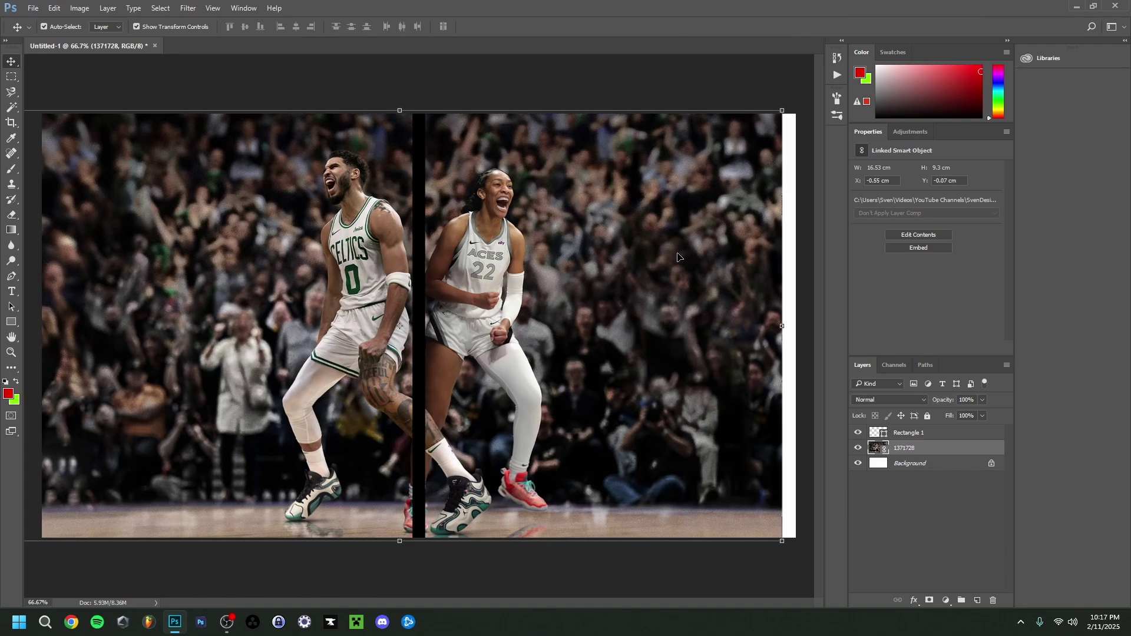
Step: Scale the photo proportionally to 12.80% so it covers the canvas and move it slightly upward
key("ctrl+t")
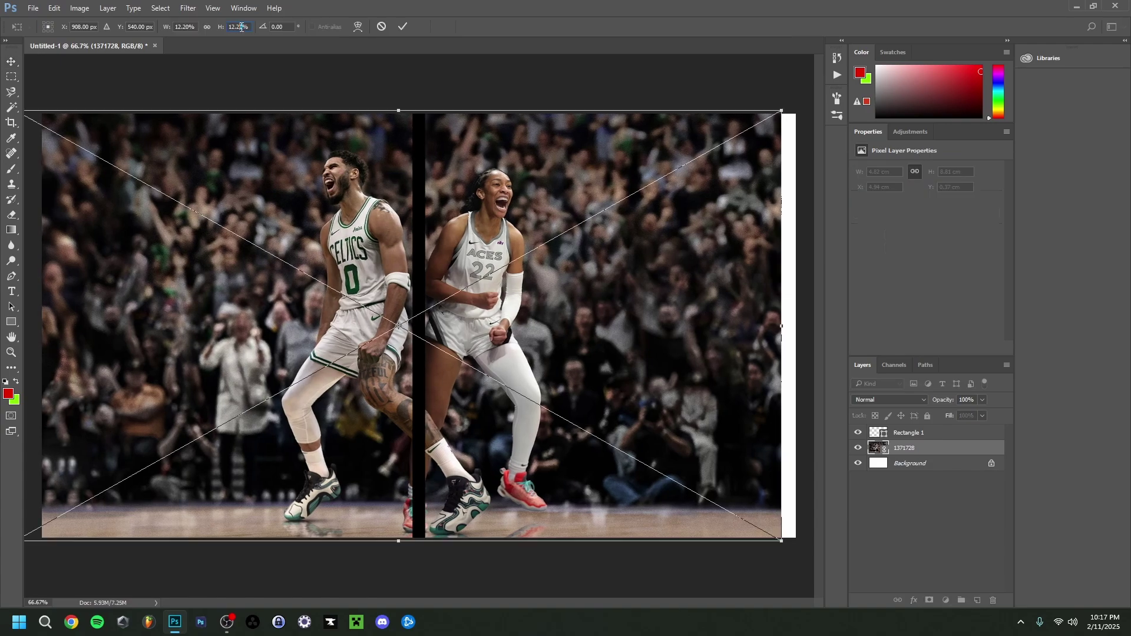
scroll(238, 27, "up", 6)
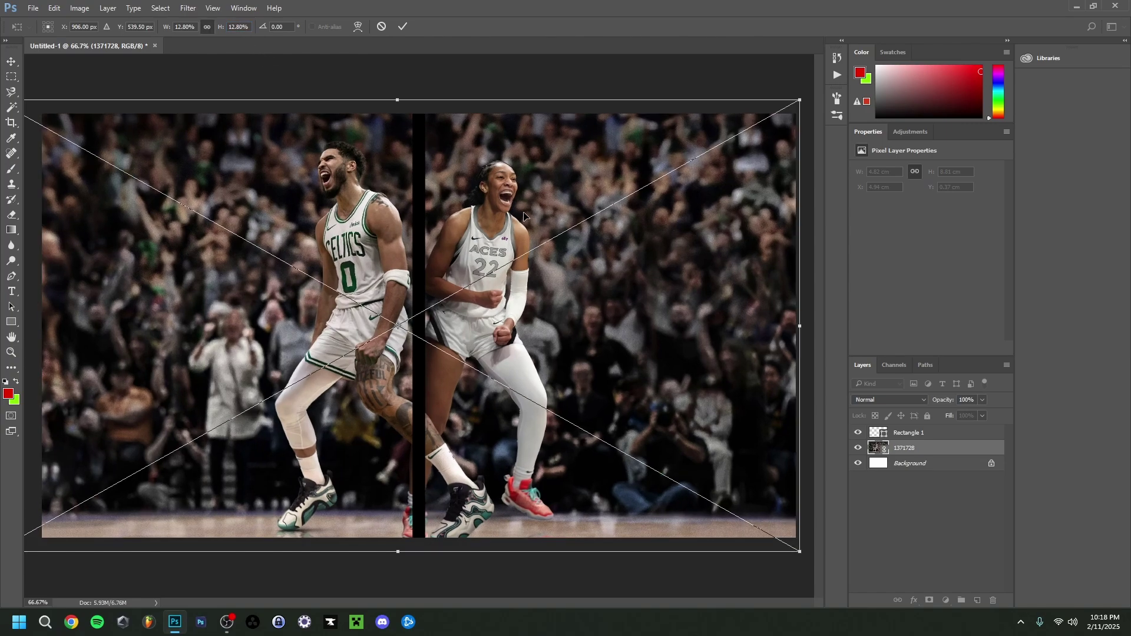
left_click_drag(524, 216, 533, 176)
Step: Hide the centre bar layer and draw a rectangle about 1942 × 1102 px covering the whole canvas
left_click(878, 434)
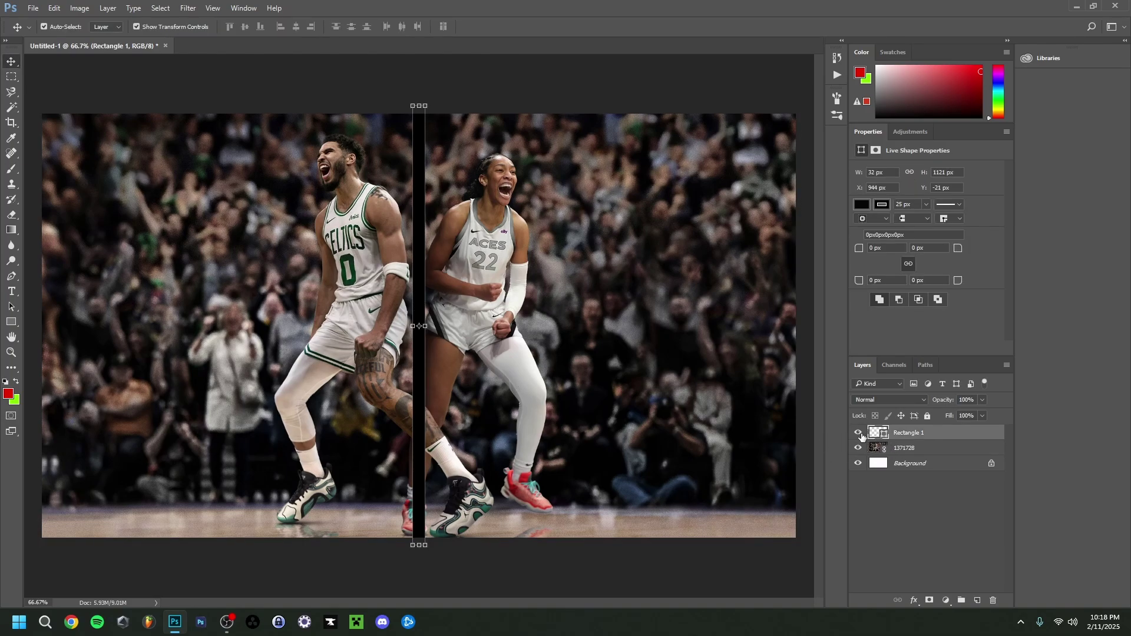
left_click(858, 434)
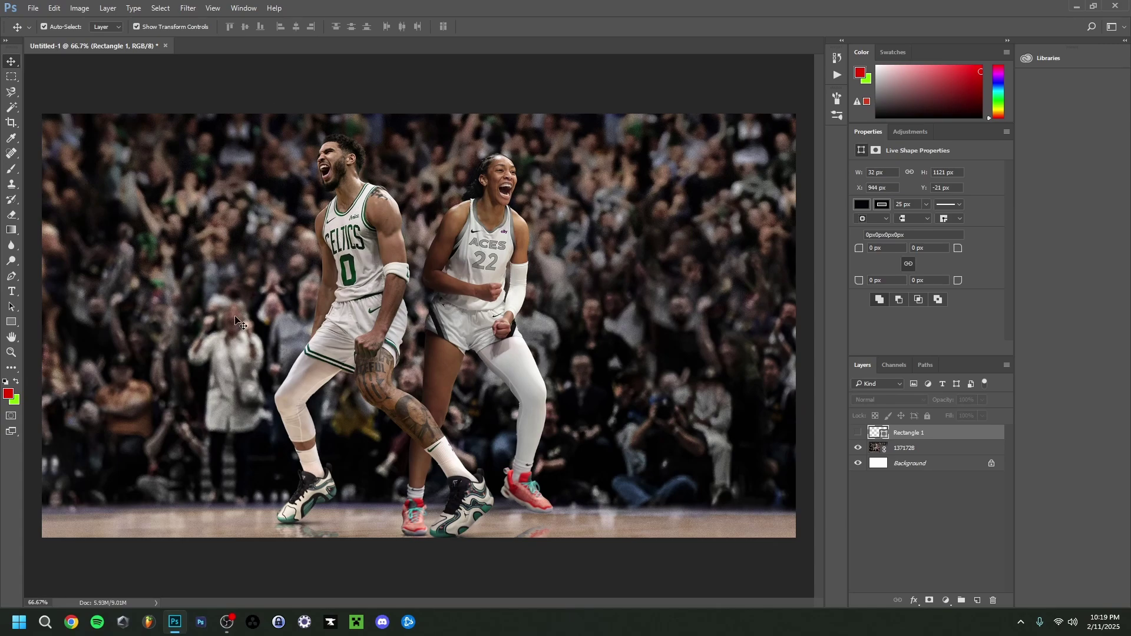
left_click(12, 323)
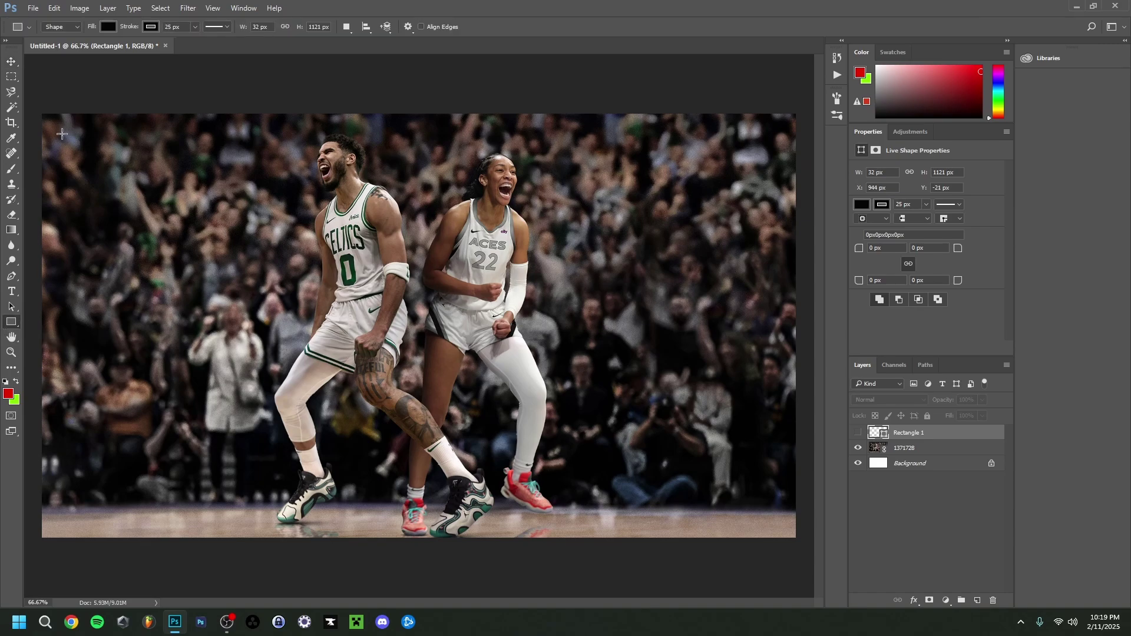
left_click_drag(38, 110, 800, 542)
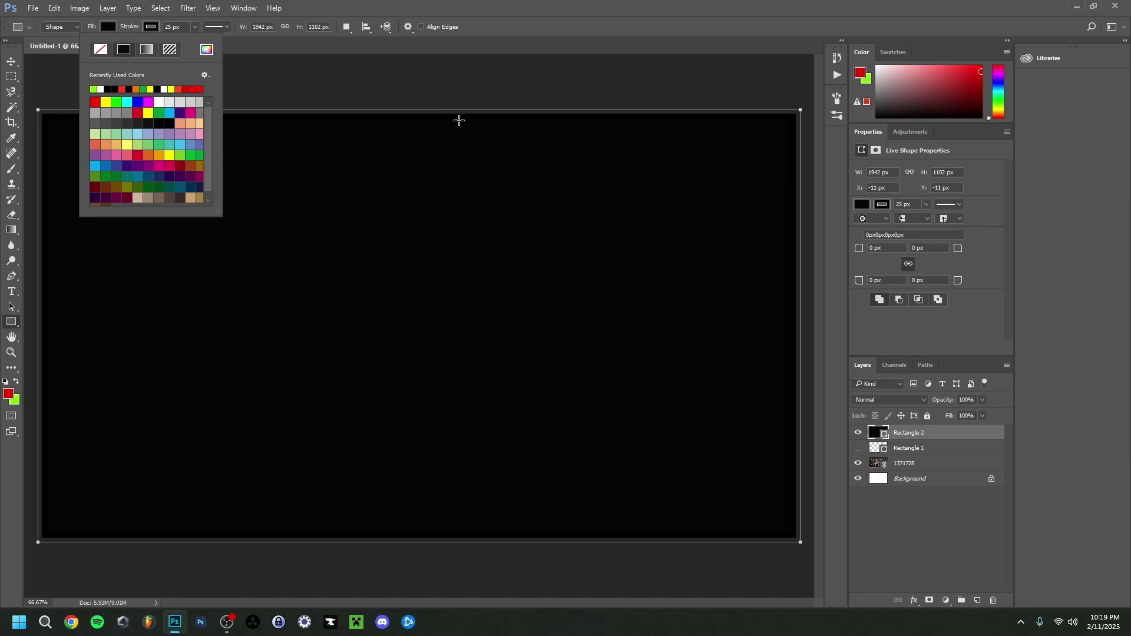
Step: Remove the full-canvas rectangle's stroke and fill it with the red #ff3c1e
left_click(148, 29)
left_click(144, 30)
left_click(101, 50)
left_click(108, 27)
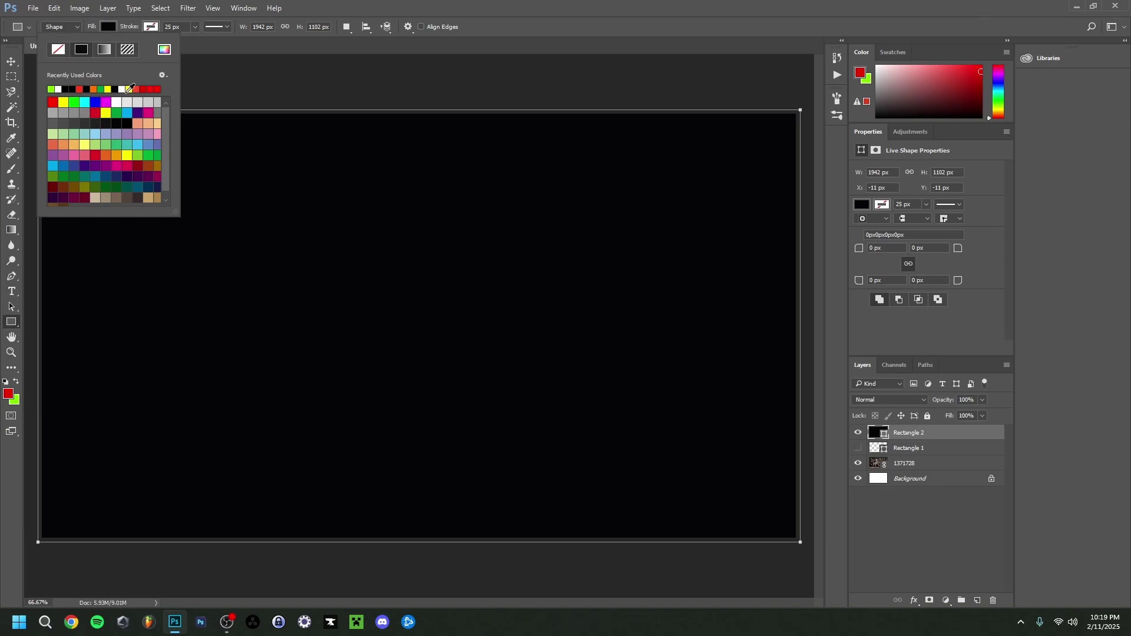
double_click(53, 102)
left_click_drag(919, 177, 915, 177)
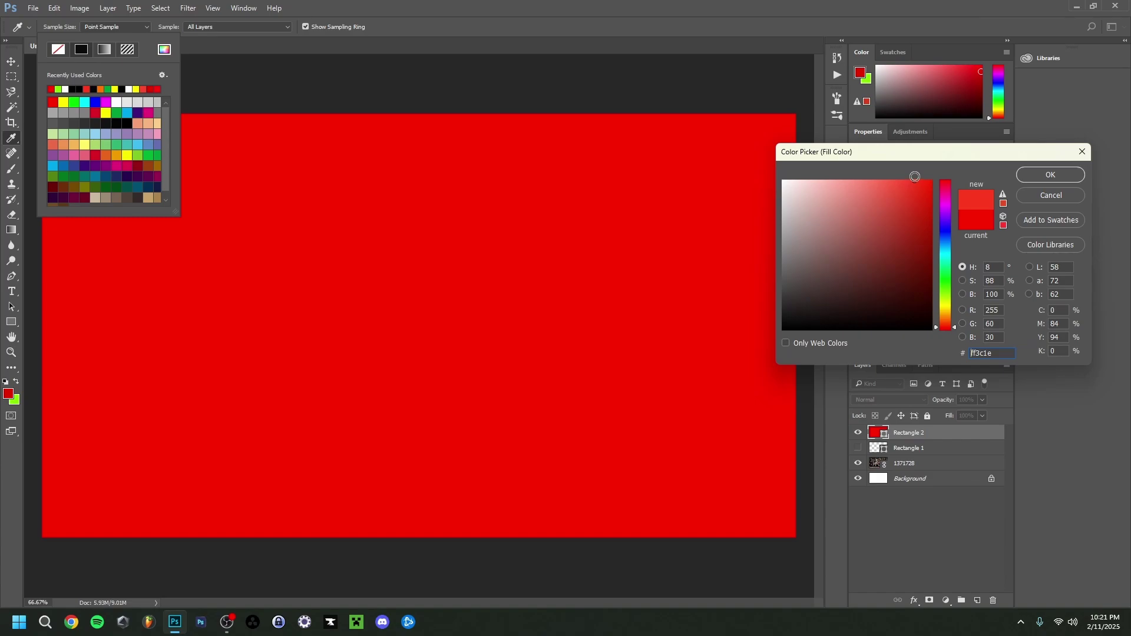
key("Return")
key("v")
left_click_drag(428, 244, 464, 260)
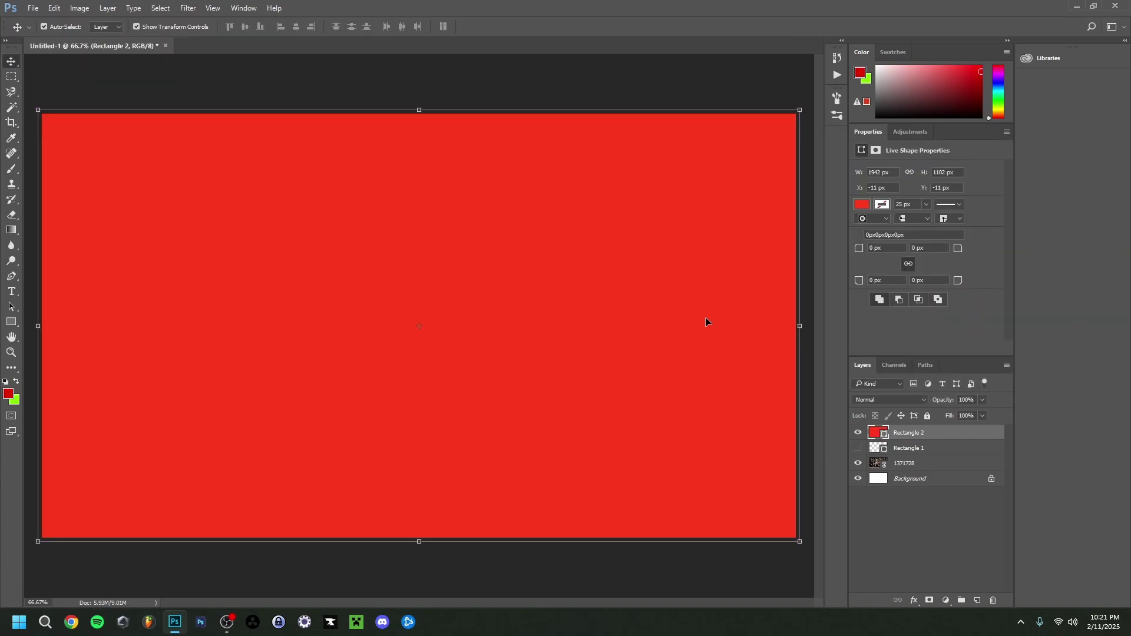
Step: Set the red rectangle layer's blend mode to Multiply and deselect the layer
left_click(874, 401)
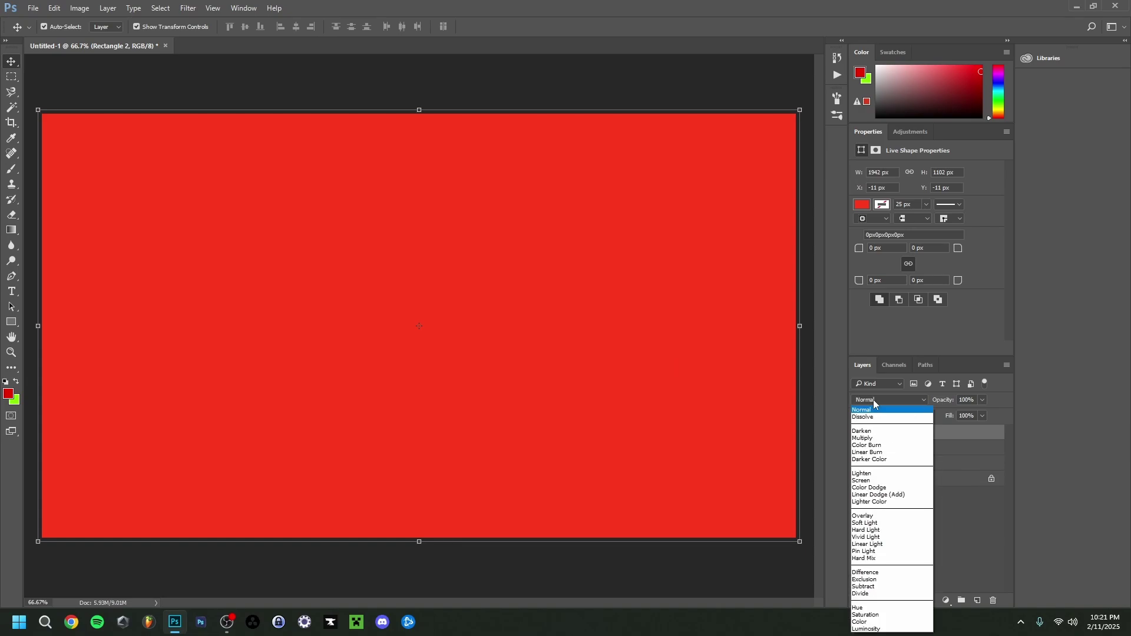
left_click(873, 439)
left_click(492, 92)
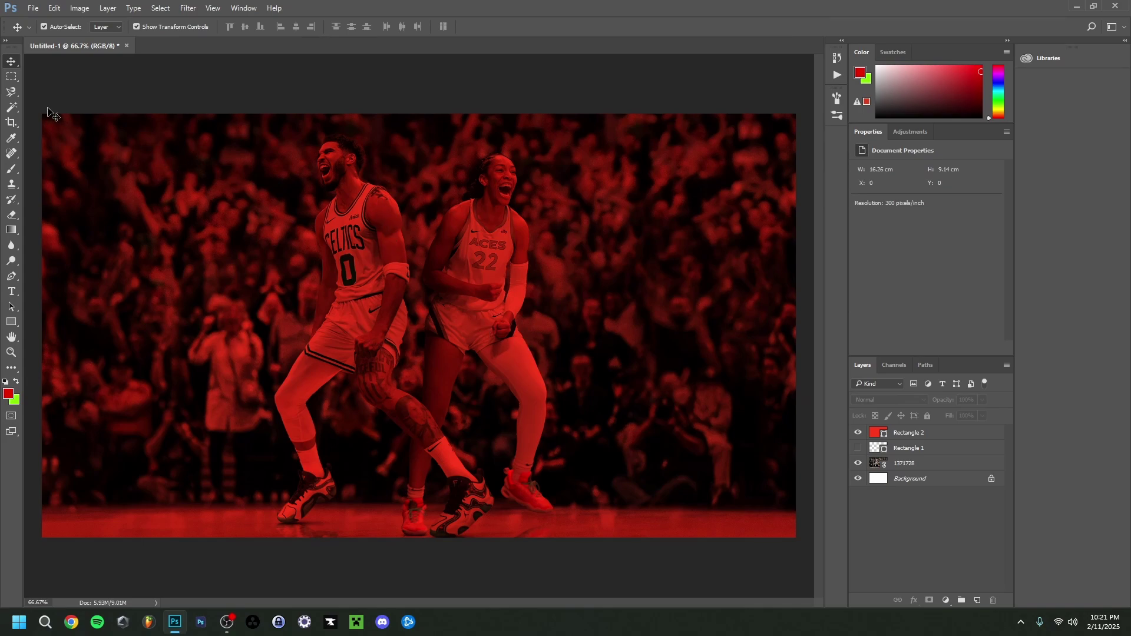
Step: Place the NBA 2K25 logo image as a linked file across the canvas and commit it at its default size
left_click(31, 9)
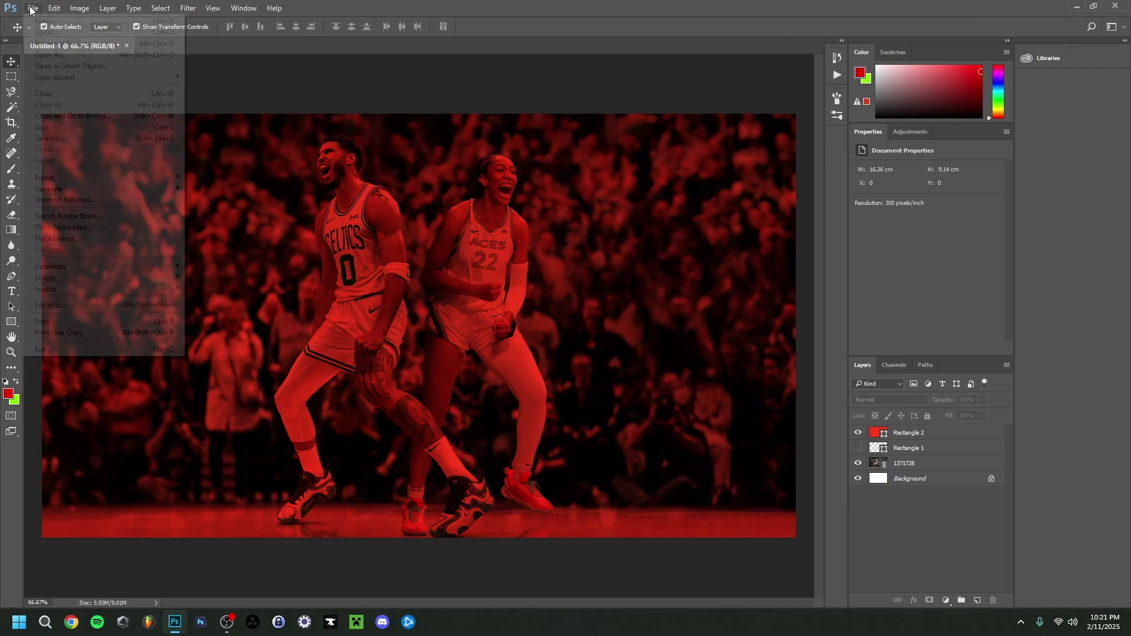
left_click(71, 240)
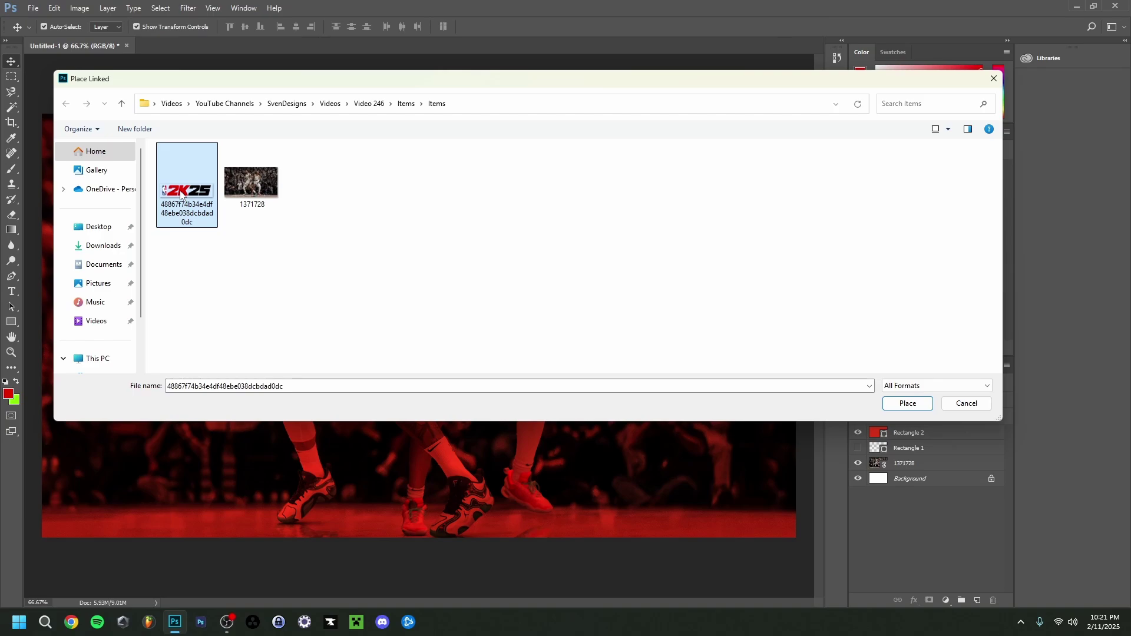
double_click(180, 196)
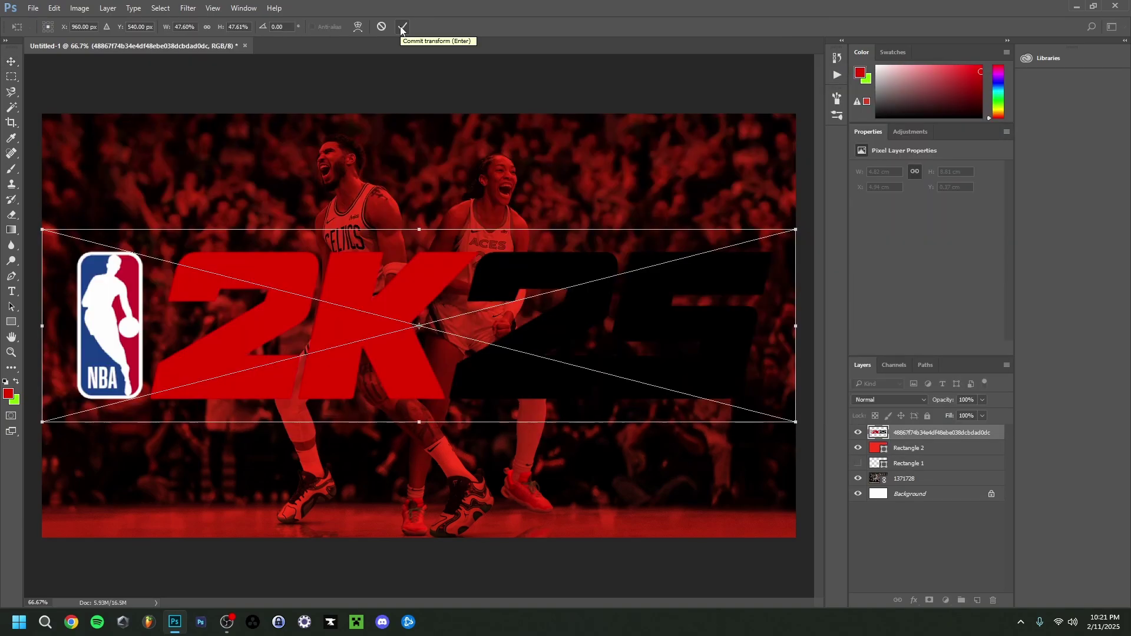
left_click(402, 26)
Step: Select the NBA badge of the logo with a rectangular marquee and rasterize the logo layer
left_click(11, 76)
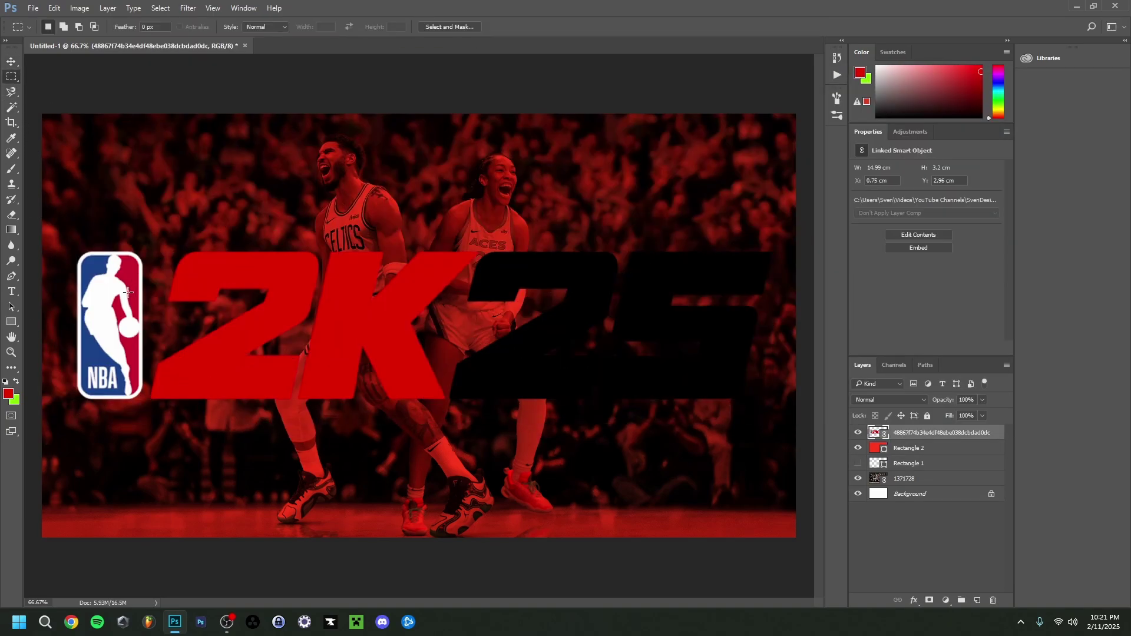
left_click_drag(66, 236, 147, 419)
right_click(928, 433)
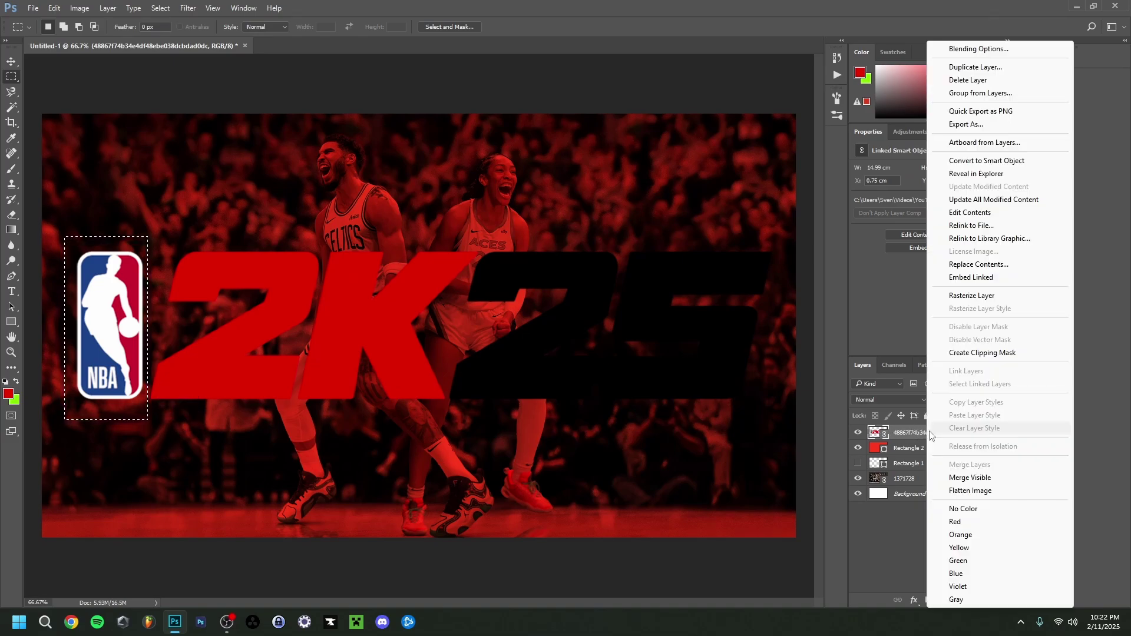
left_click(975, 297)
Step: Cut the selected NBA badge onto its own layer and delete that layer
right_click(104, 316)
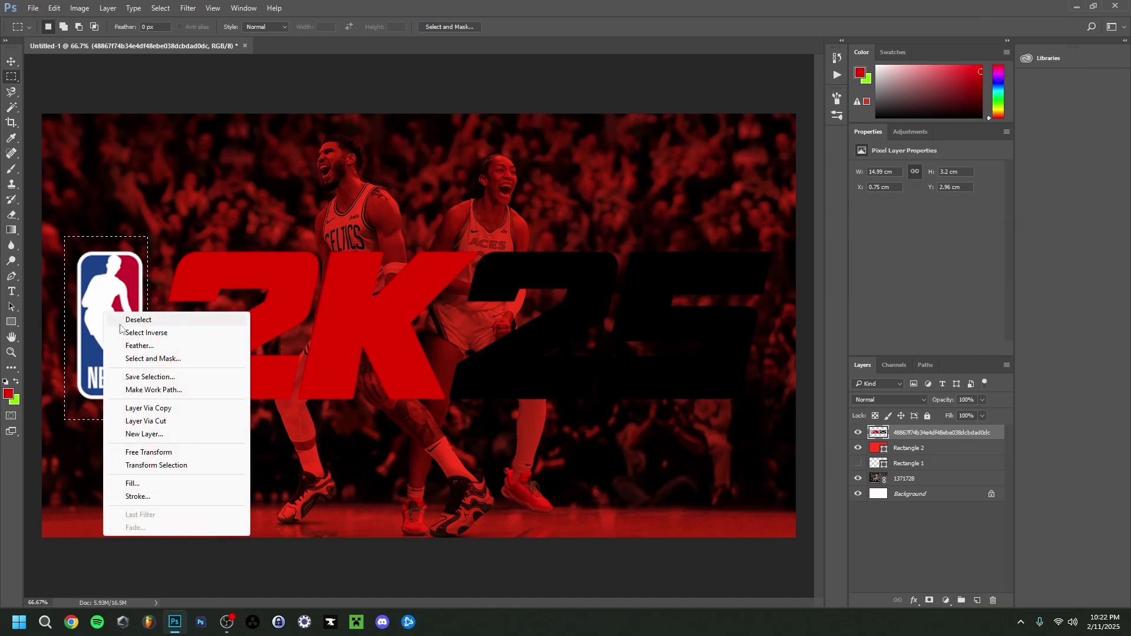
left_click(153, 421)
key("v")
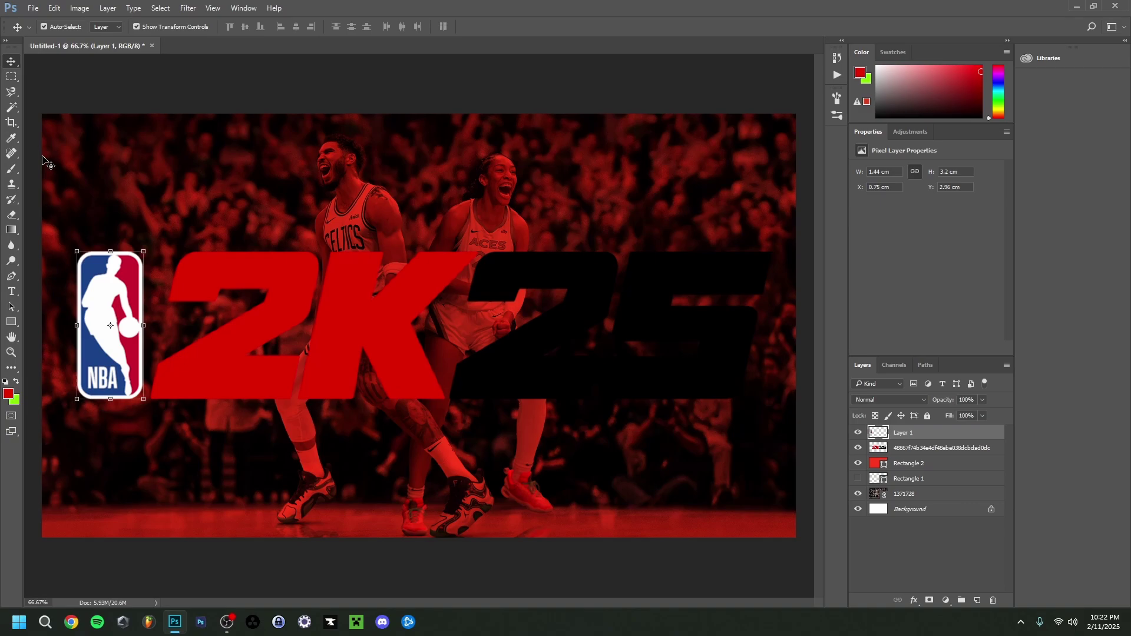
key("Delete")
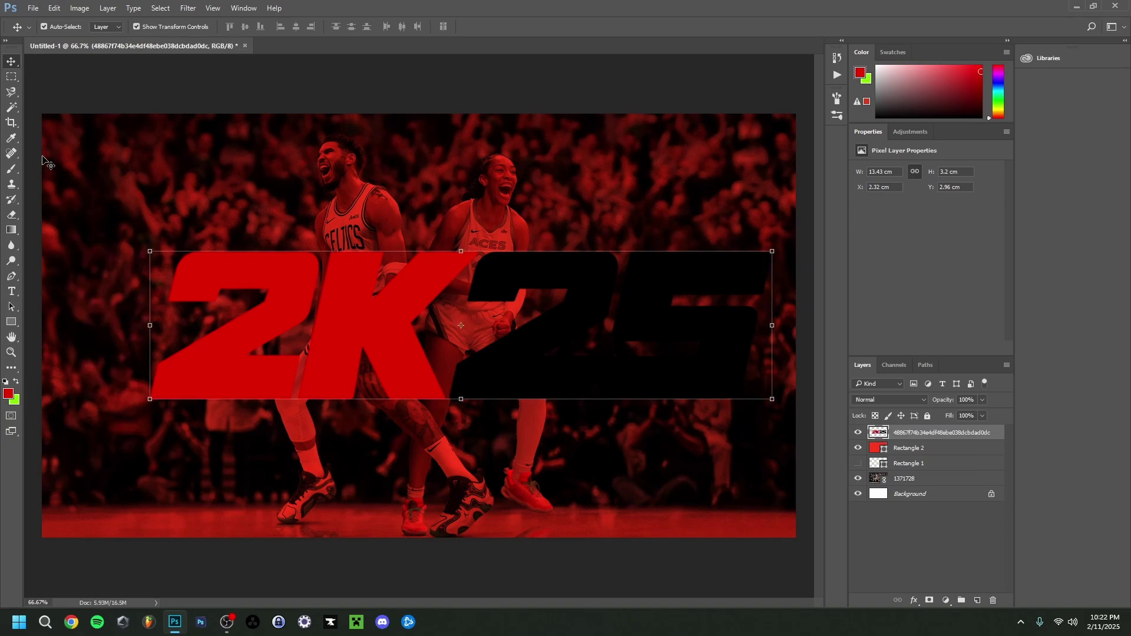
Step: Centre the remaining 2K25 lettering horizontally on the canvas and give it a white #ffffff Color Overlay
left_click_drag(542, 277, 500, 277)
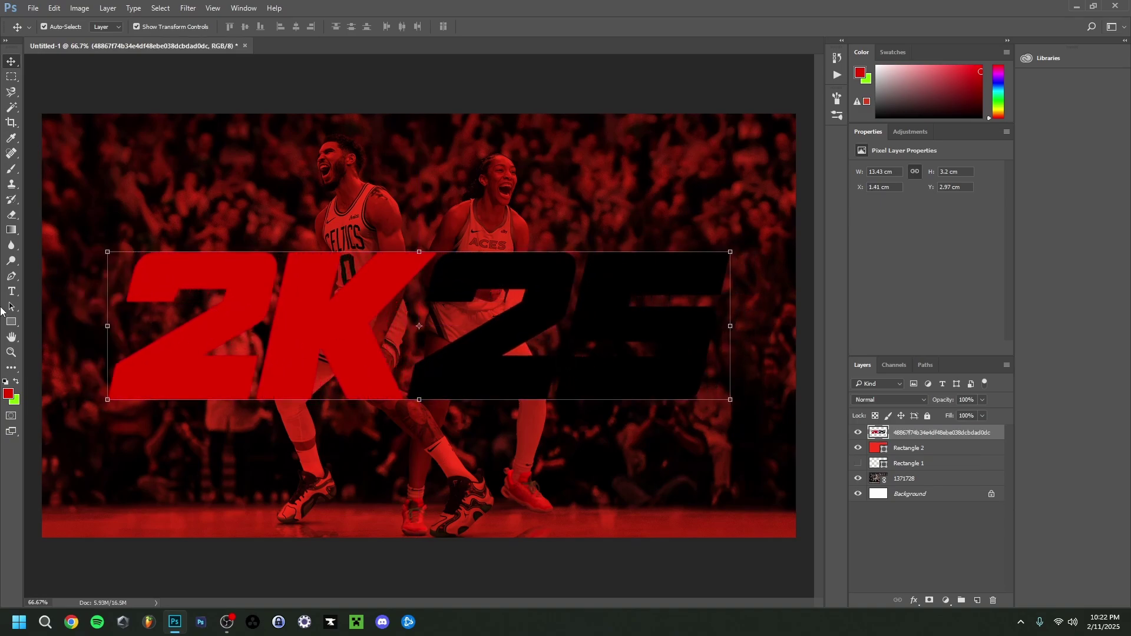
double_click(998, 435)
left_click(664, 201)
left_click(937, 81)
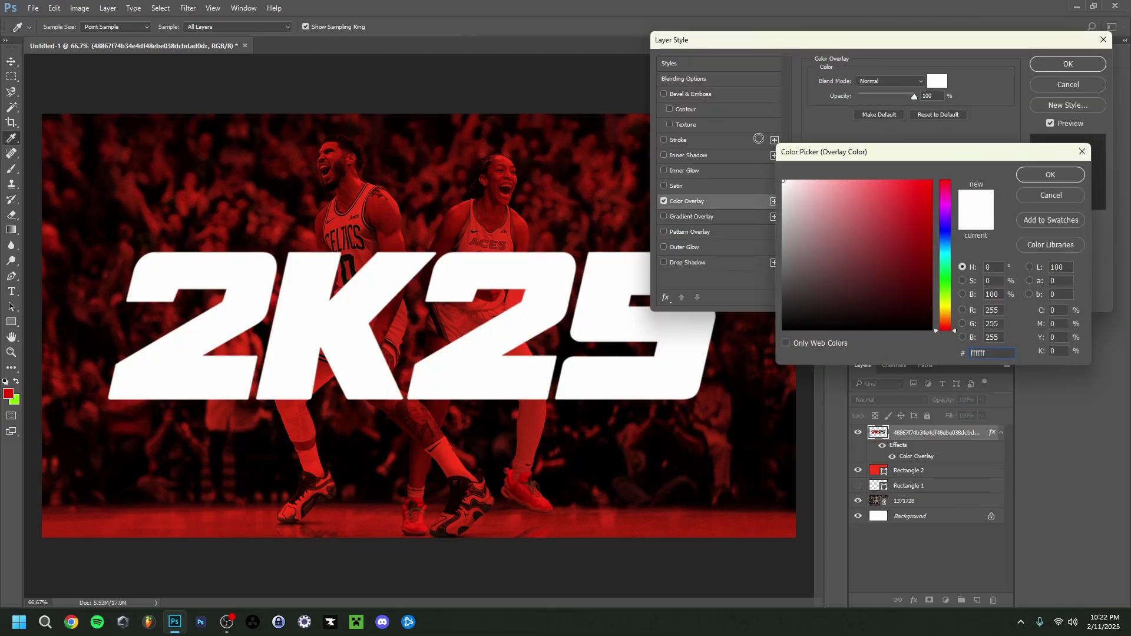
key("Return")
key("Return")
Step: Scale the 2K25 lettering proportionally to 80% and move it up to the canvas's top edge, keeping it centred
key("ctrl+t")
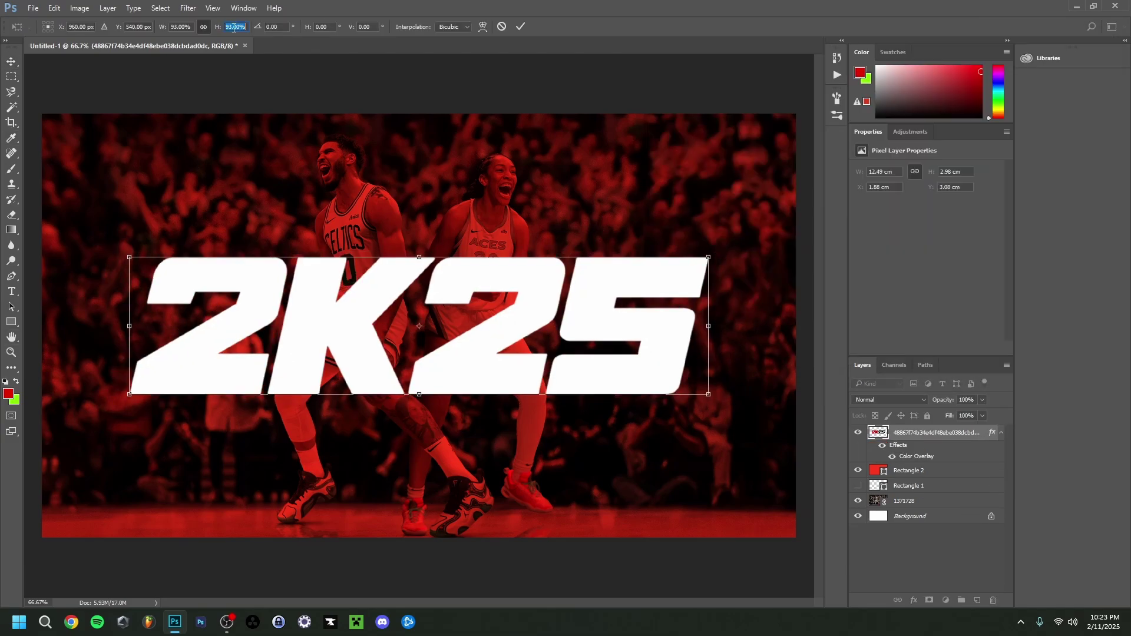
key("Down")
key("Down")
key("Down")
key("Down")
key("Down")
key("Down")
key("Down")
key("Down")
key("Down")
key("Down")
key("Down")
key("Down")
key("Down")
key("Down")
key("Down")
key("Down")
key("Down")
key("Down")
key("Down")
key("Down")
left_click_drag(490, 294, 473, 146)
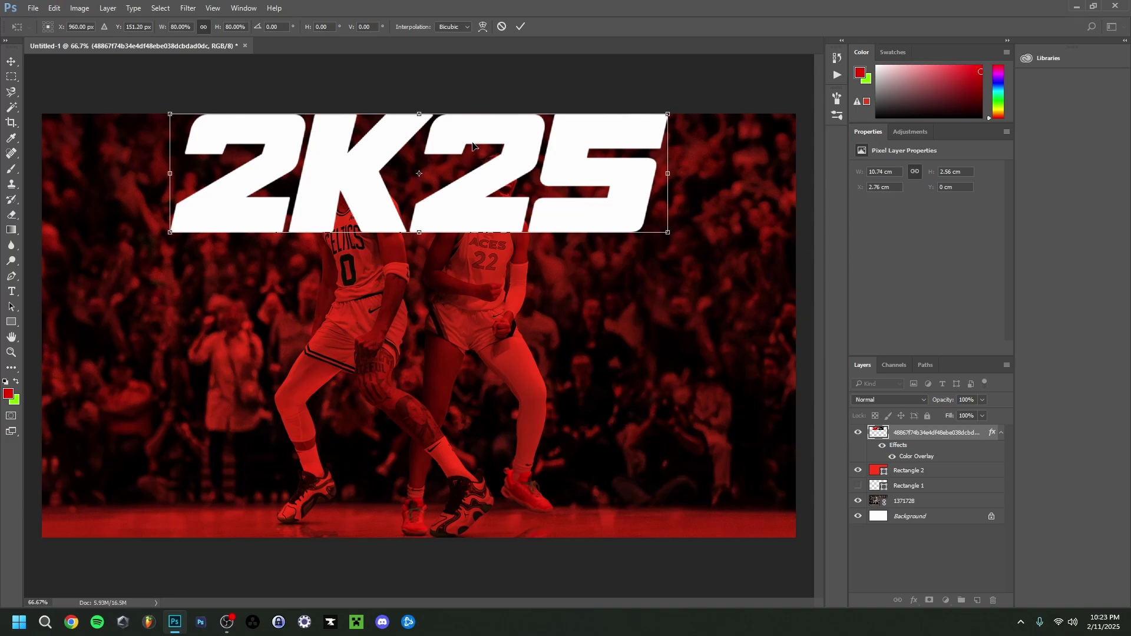
Step: Reduce the 2K25 lettering to 69%, align it with the canvas's top edge, and commit the transform
key("Down")
key("Down")
key("Down")
key("Down")
key("Down")
key("Down")
key("Down")
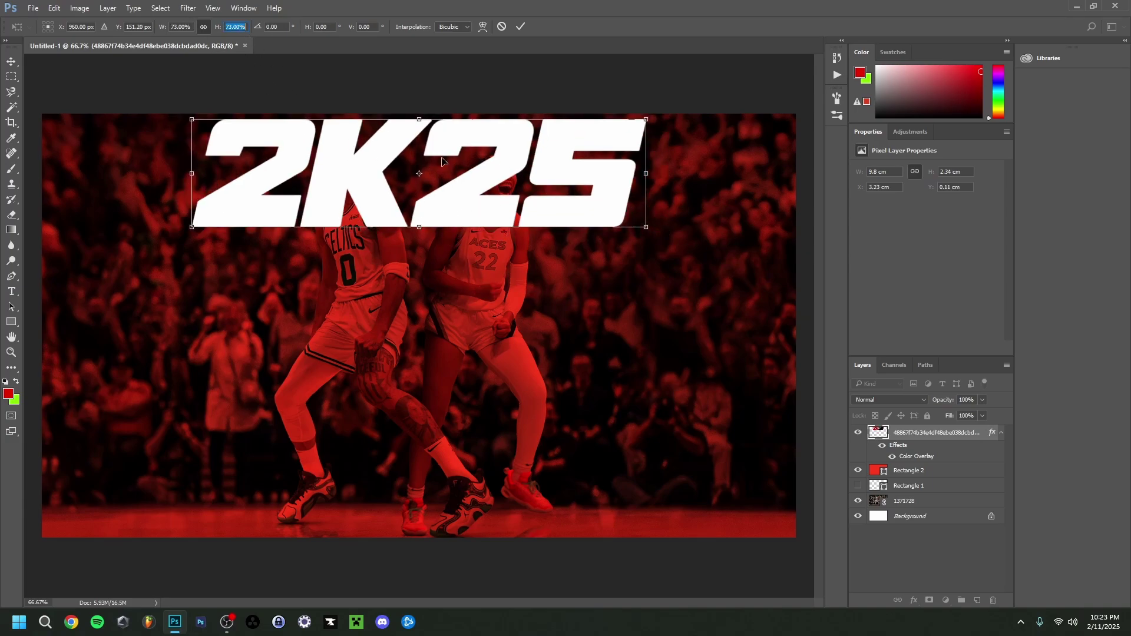
key("Down")
key("Down")
key("Down")
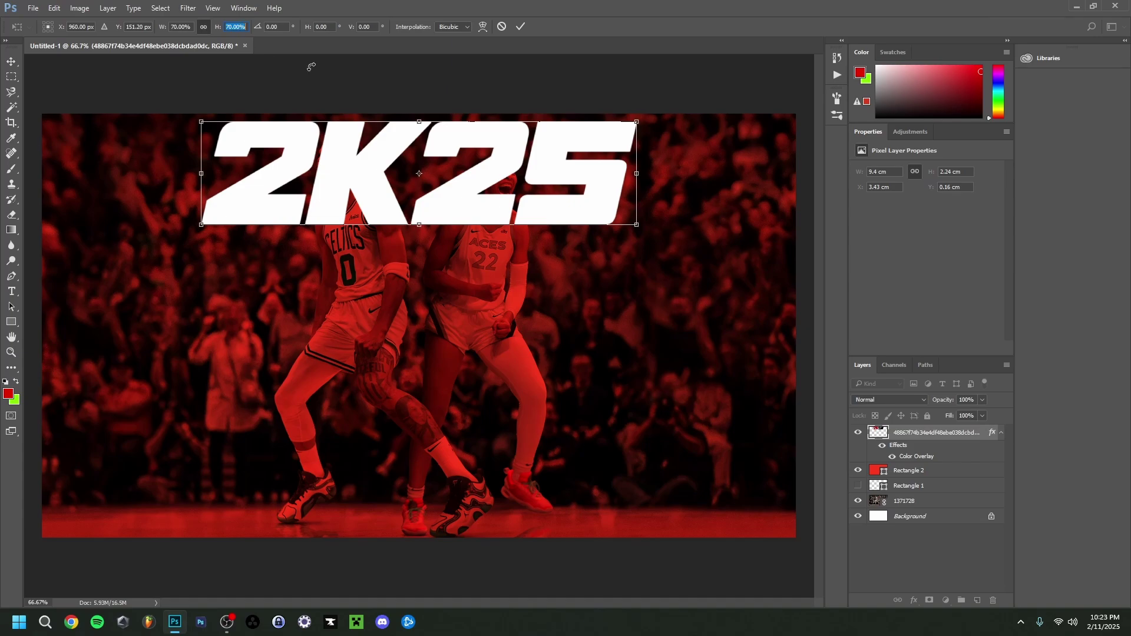
left_click_drag(450, 150, 450, 142)
key("Down")
mouse_move(174, 632)
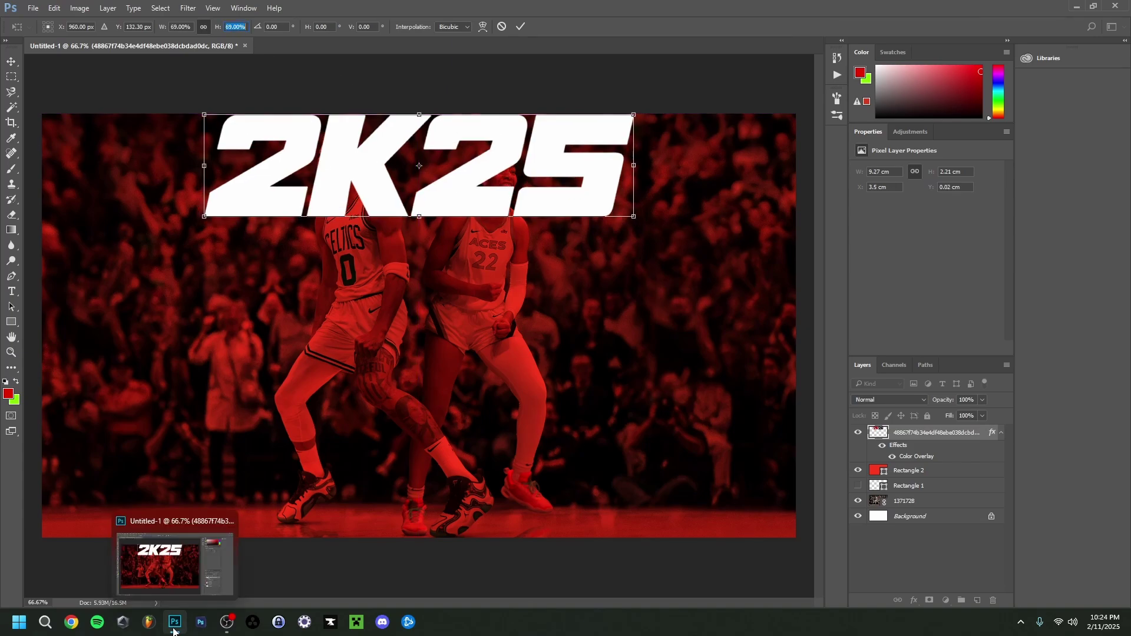
left_click(521, 26)
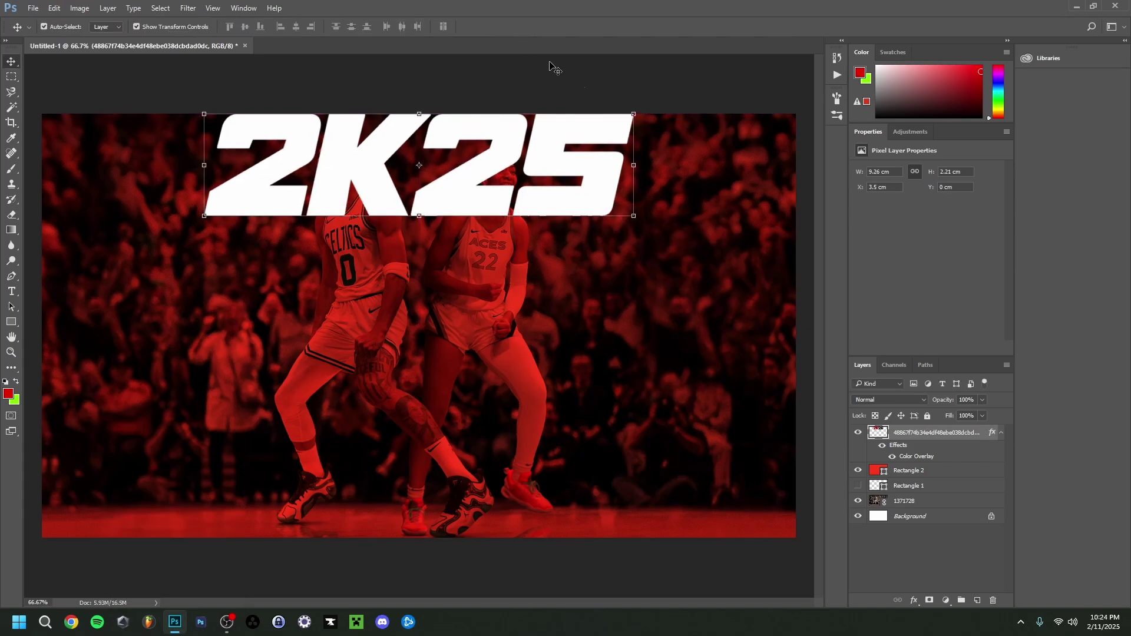
left_click(550, 66)
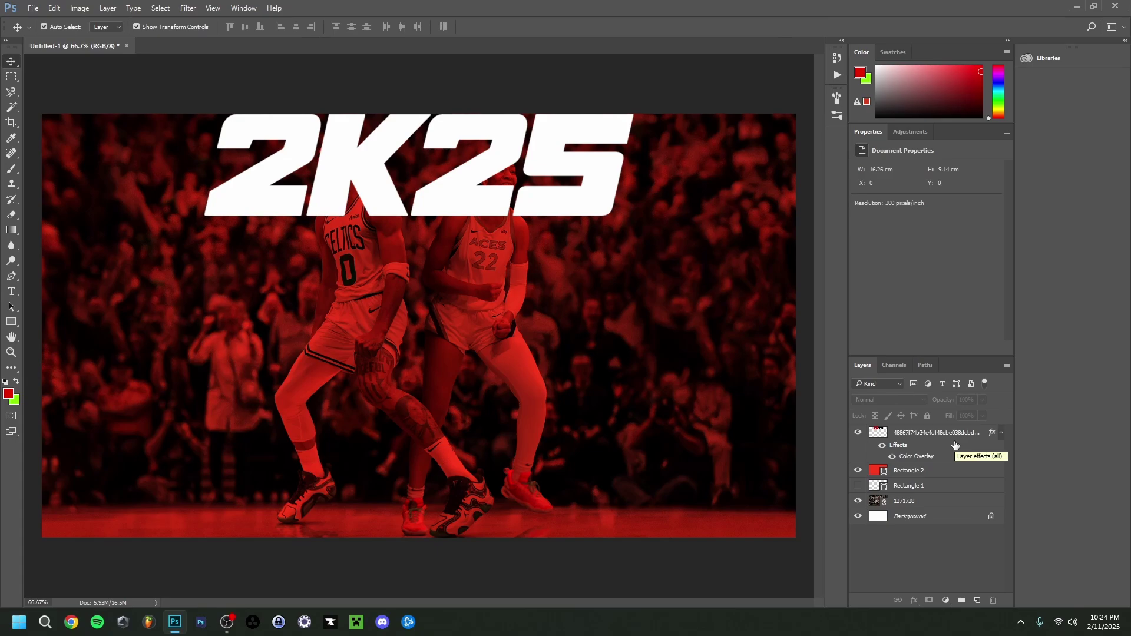
Step: Add a black Multiply Drop Shadow to the 2K25 lettering with 28% spread and 109 px size
double_click(955, 445)
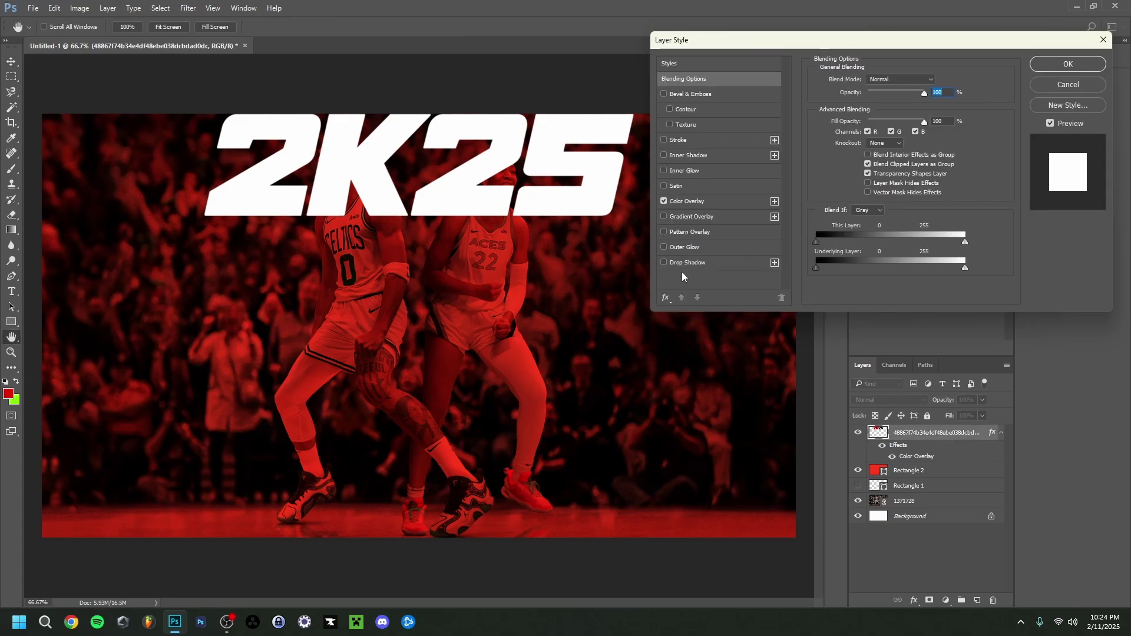
left_click(664, 264)
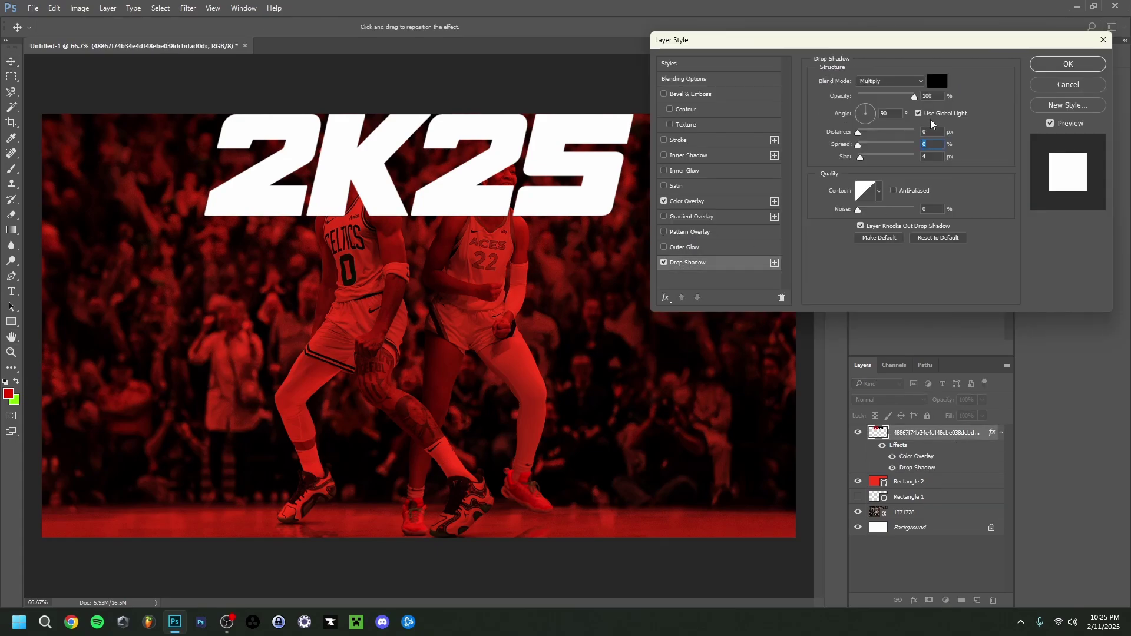
left_click_drag(859, 145, 893, 161)
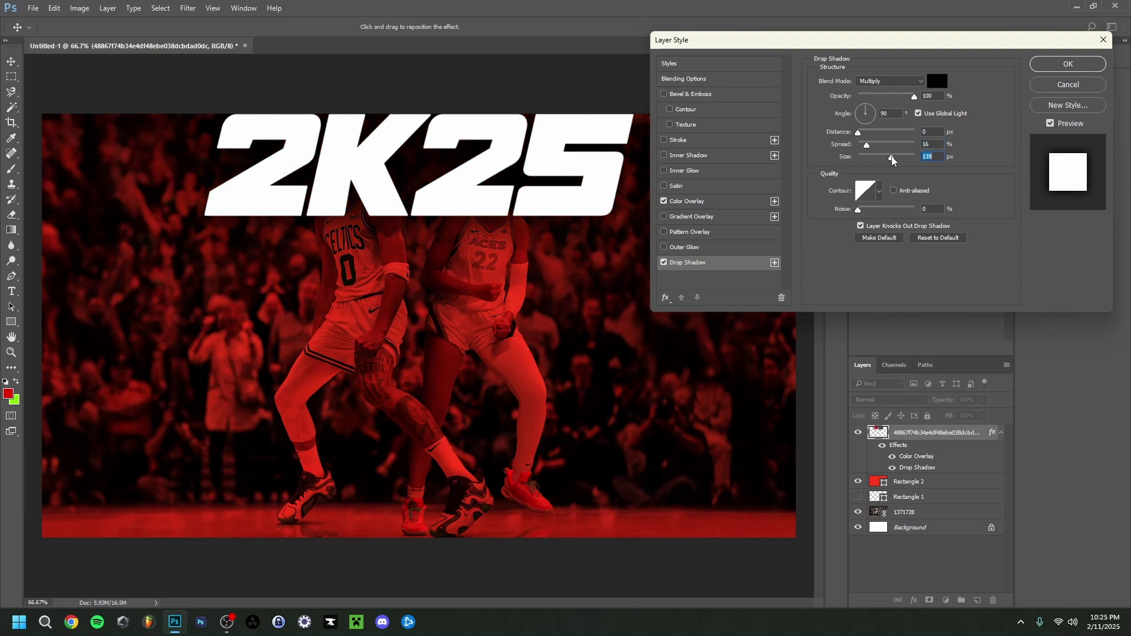
left_click_drag(889, 161, 915, 155)
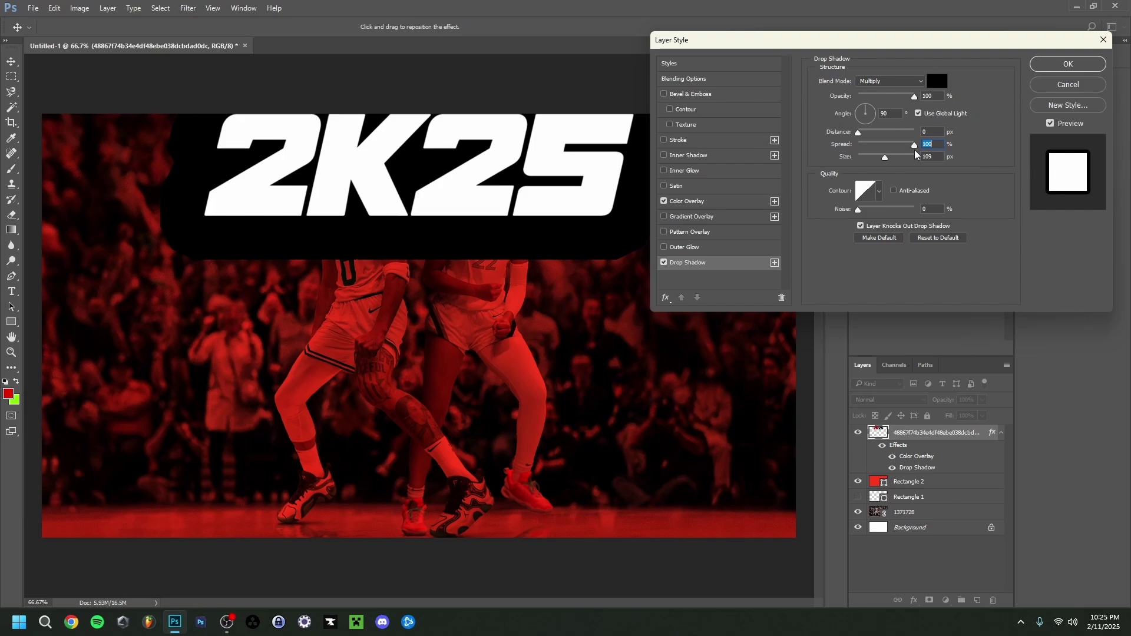
left_click_drag(915, 155, 879, 155)
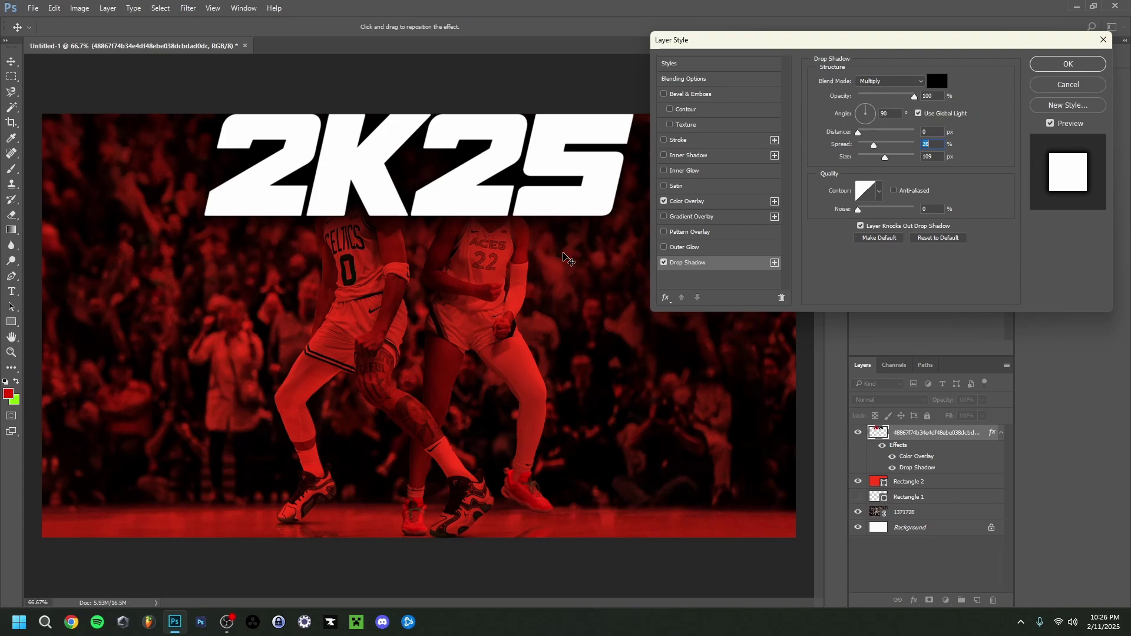
left_click(1068, 63)
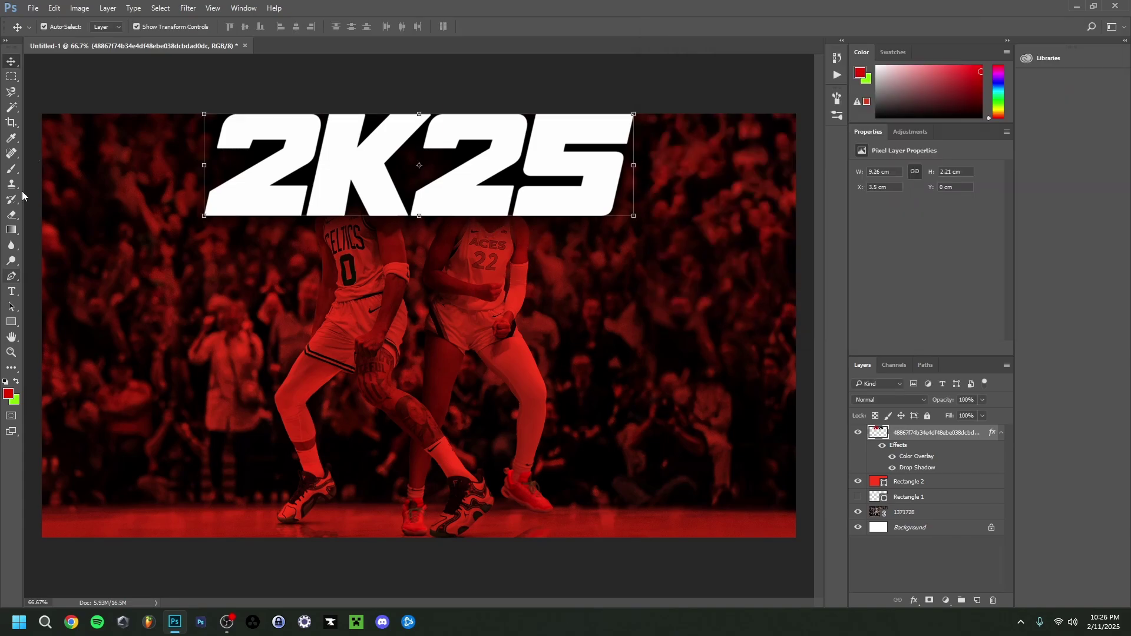
Step: Start a Pen tool outline in Path mode around the 2K characters, following their left side and lower edge
left_click(12, 78)
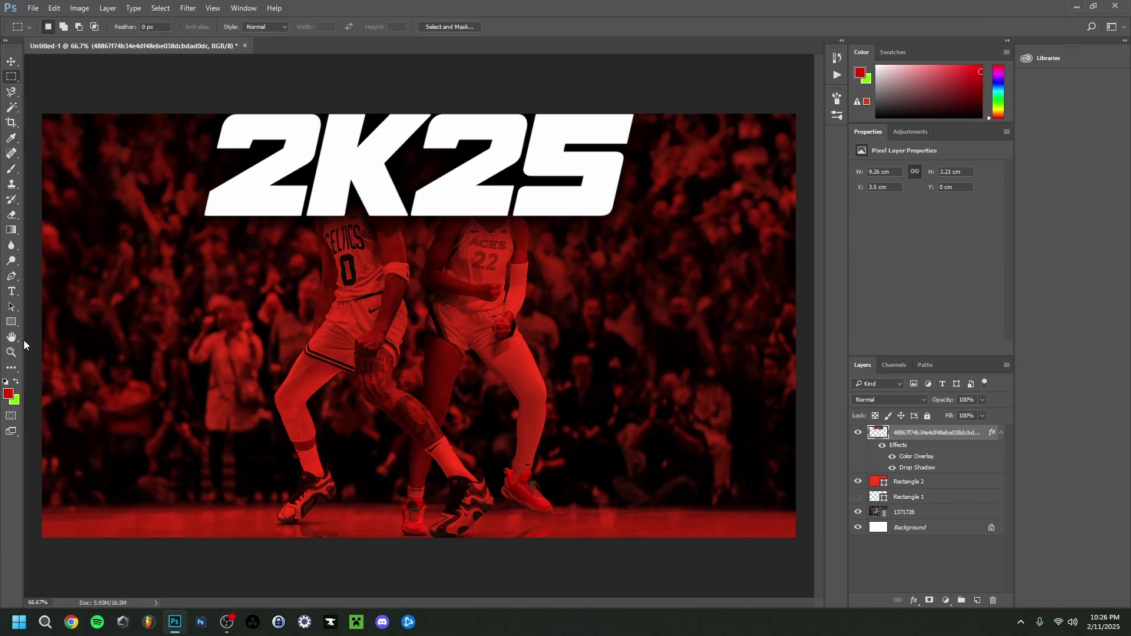
key("z")
left_click(380, 171)
left_click(278, 152)
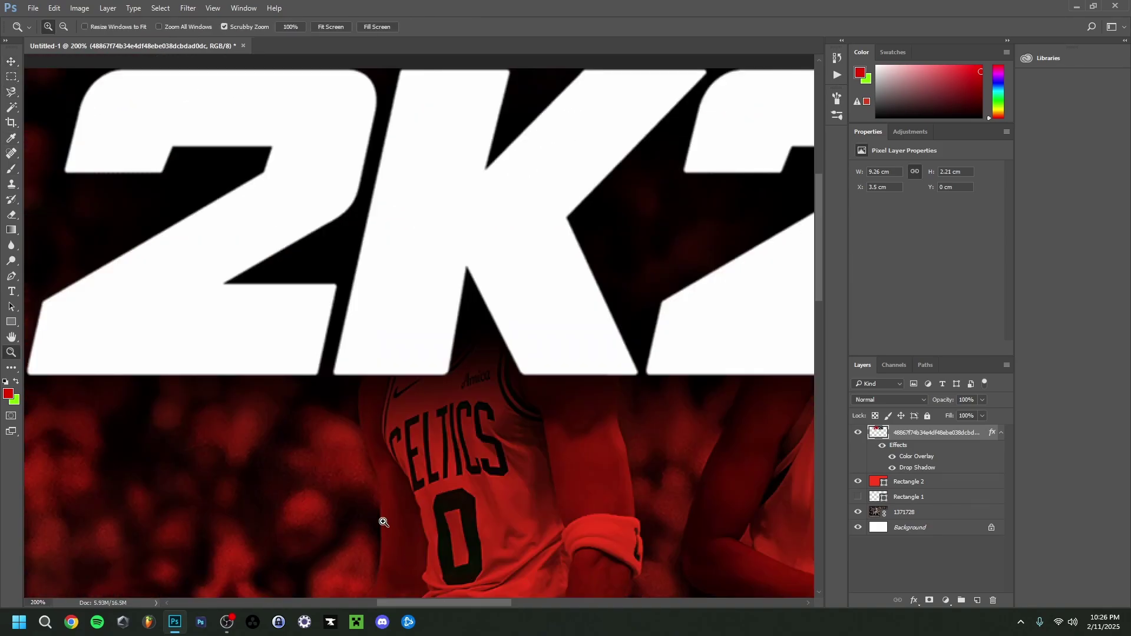
scroll(393, 514, "left", 1)
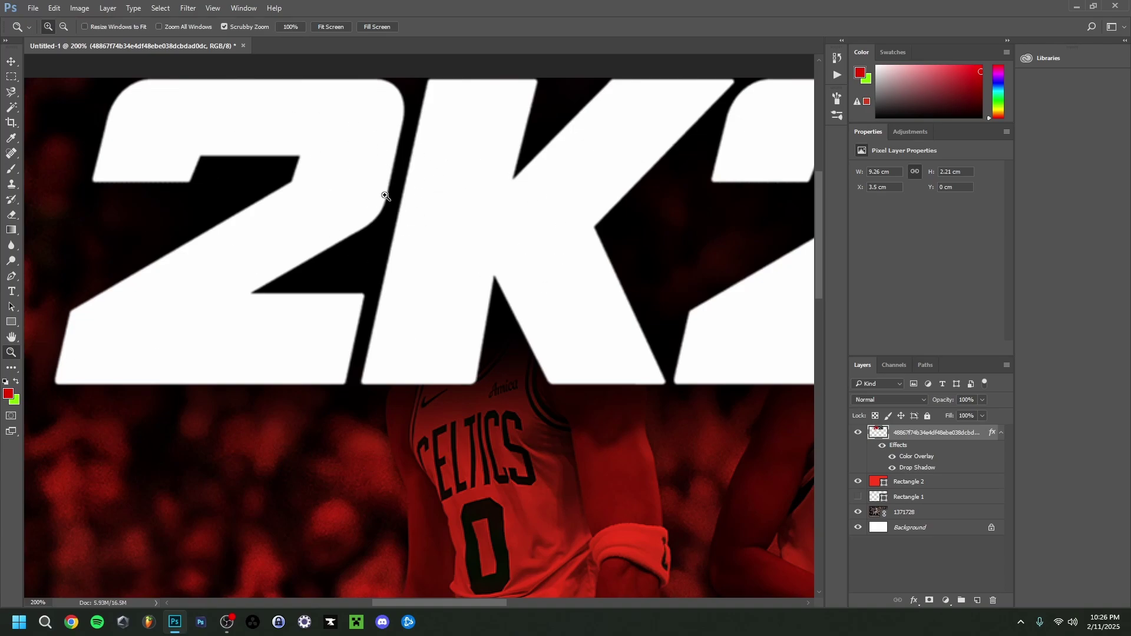
left_click(13, 276)
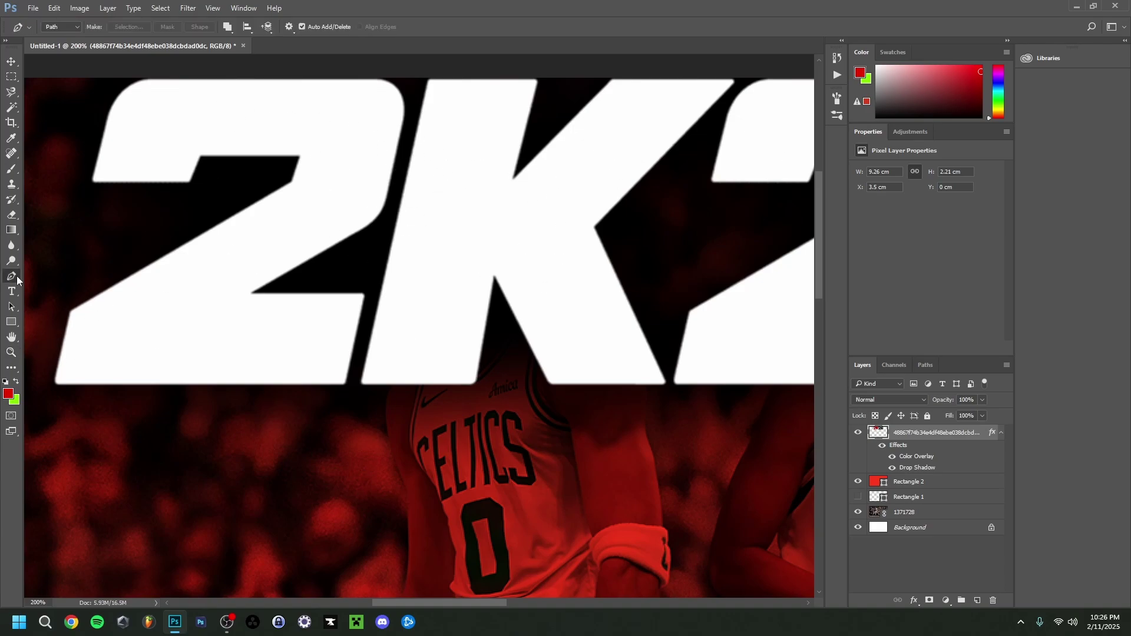
left_click(62, 27)
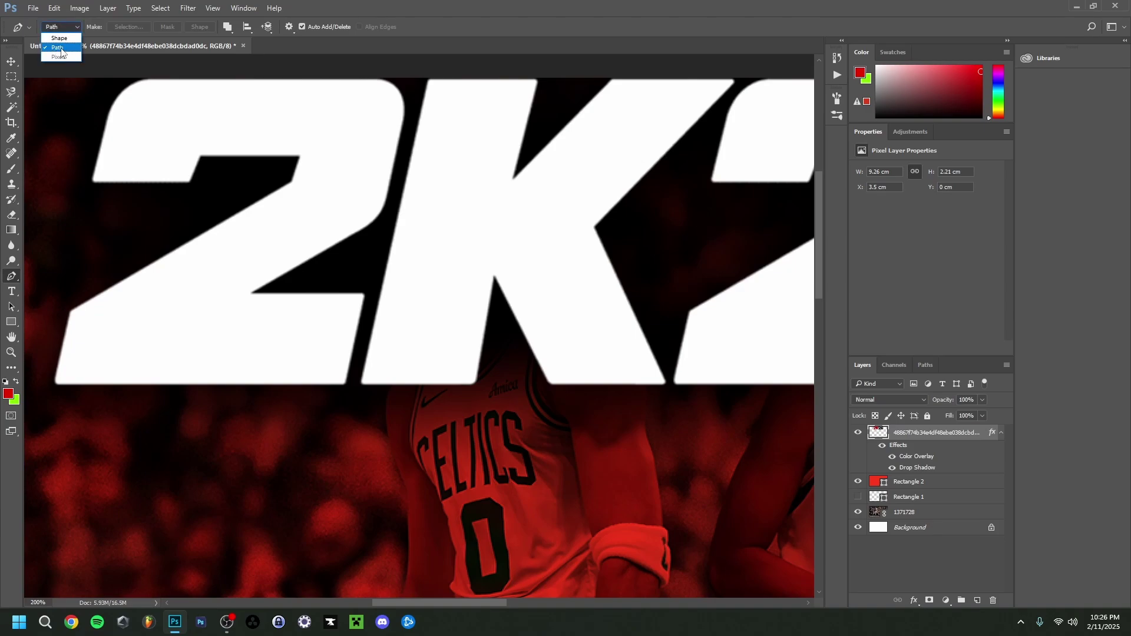
left_click(61, 50)
left_click(103, 79)
left_click(68, 185)
left_click(48, 321)
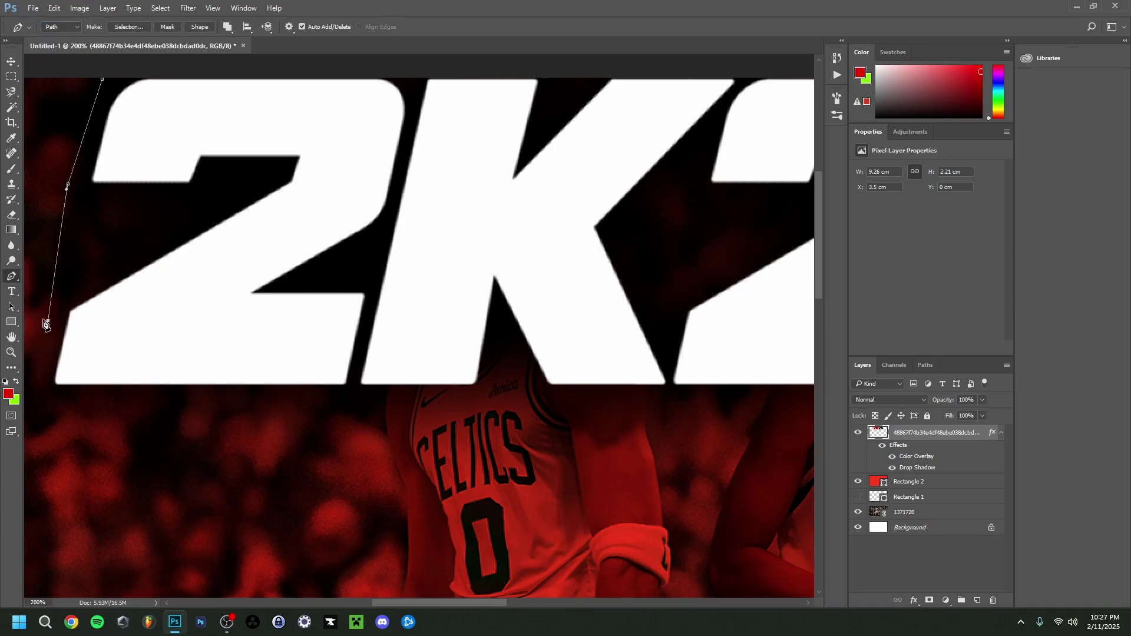
left_click(46, 400)
left_click(207, 432)
left_click(423, 426)
left_click(669, 400)
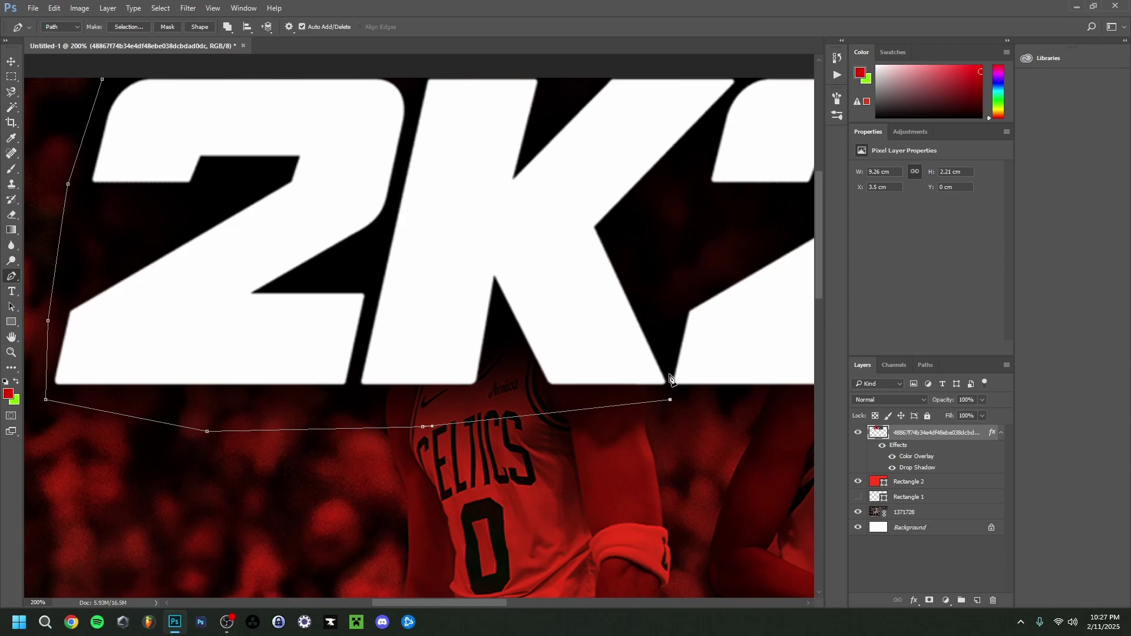
Step: Continue the path up between the K and the second 2, close it above the 2K, and convert it to a selection
left_click(669, 355)
left_click(674, 225)
left_click(714, 144)
scroll(748, 308, "up", 1)
scroll(748, 308, "right", 1)
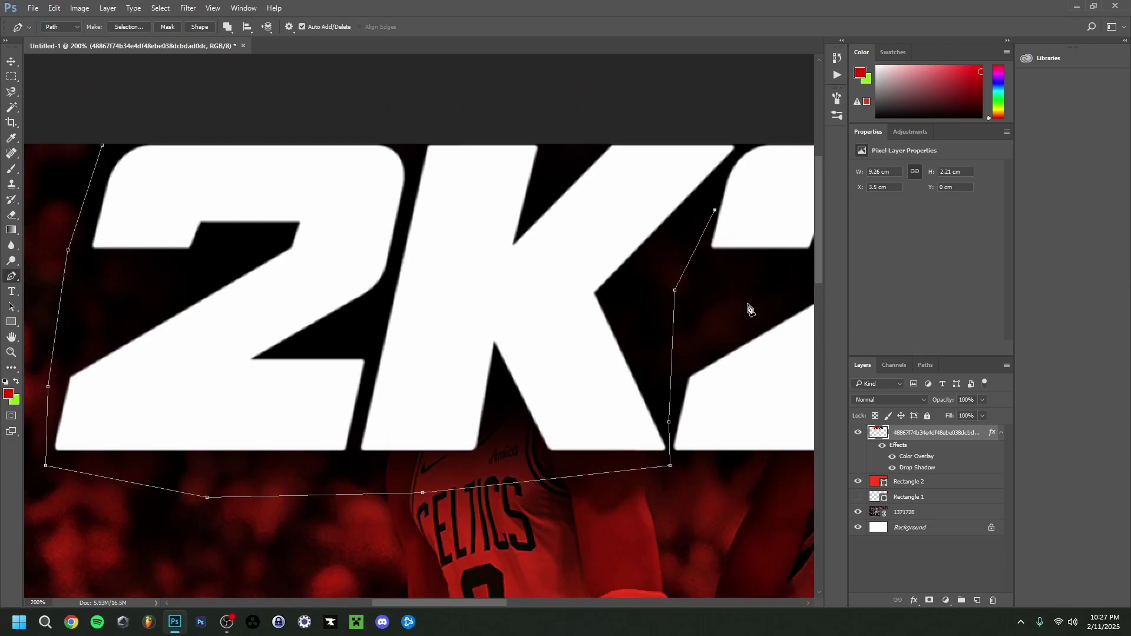
scroll(745, 306, "right", 2)
left_click(515, 176)
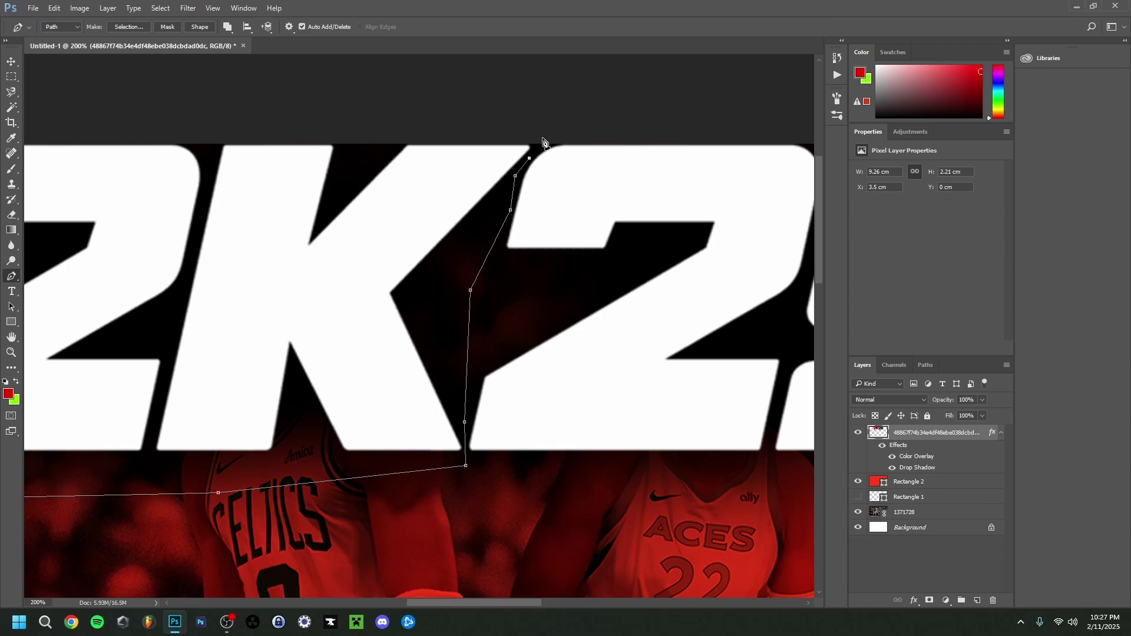
left_click(547, 128)
left_click(166, 120)
left_click_drag(440, 602, 382, 602)
left_click(268, 119)
left_click(234, 145)
left_click(130, 28)
key("Return")
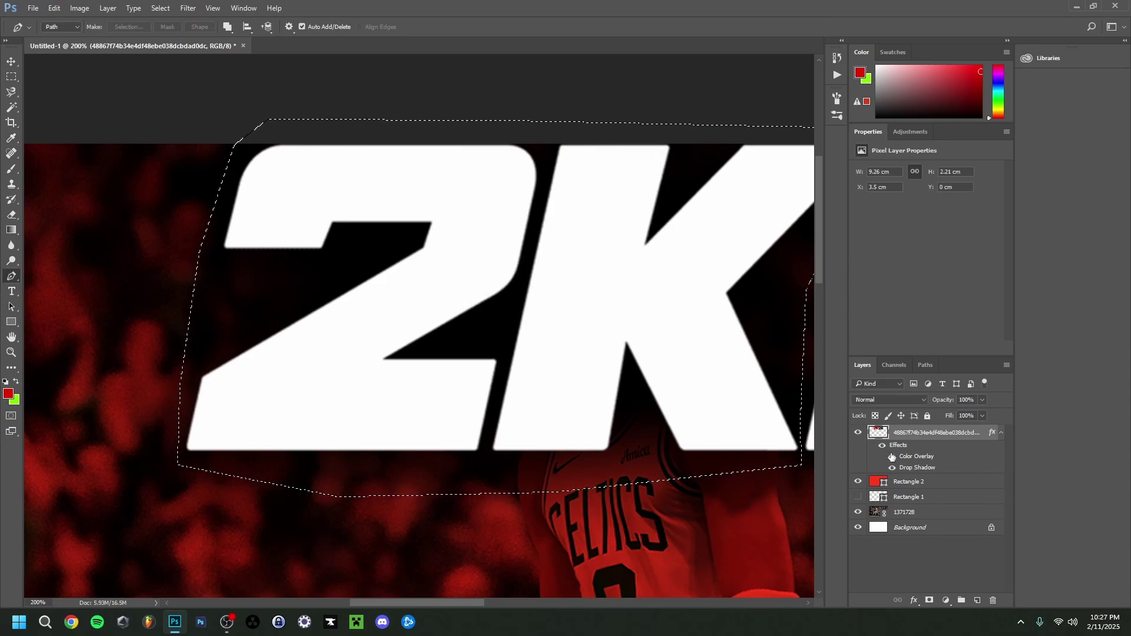
Step: Cut the selected 2K characters onto a separate layer
left_click(11, 78)
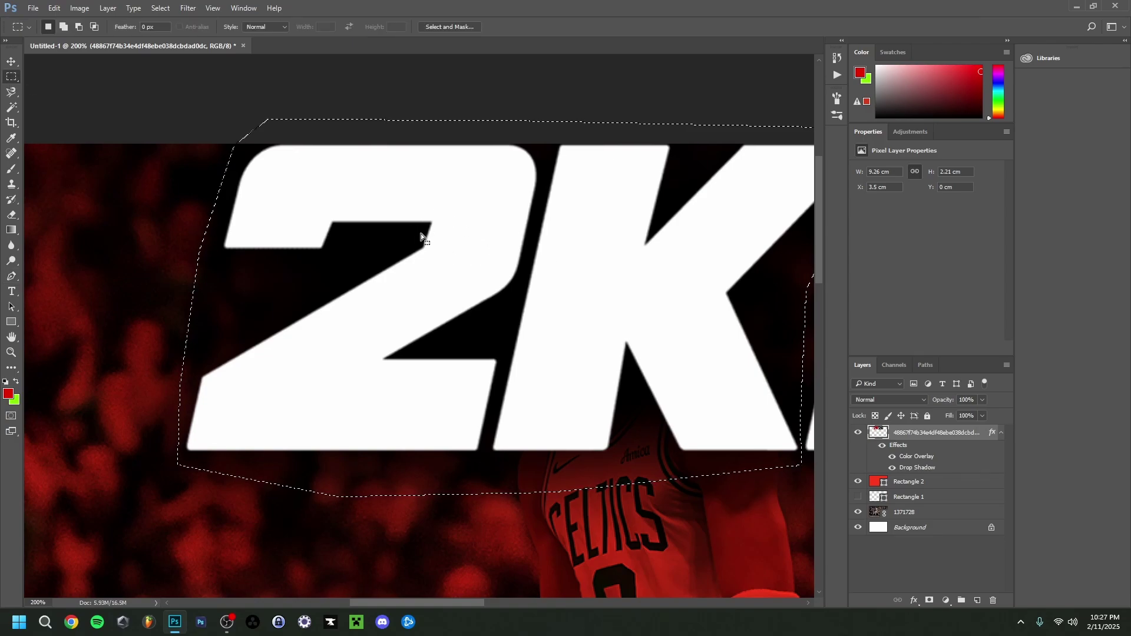
right_click(490, 238)
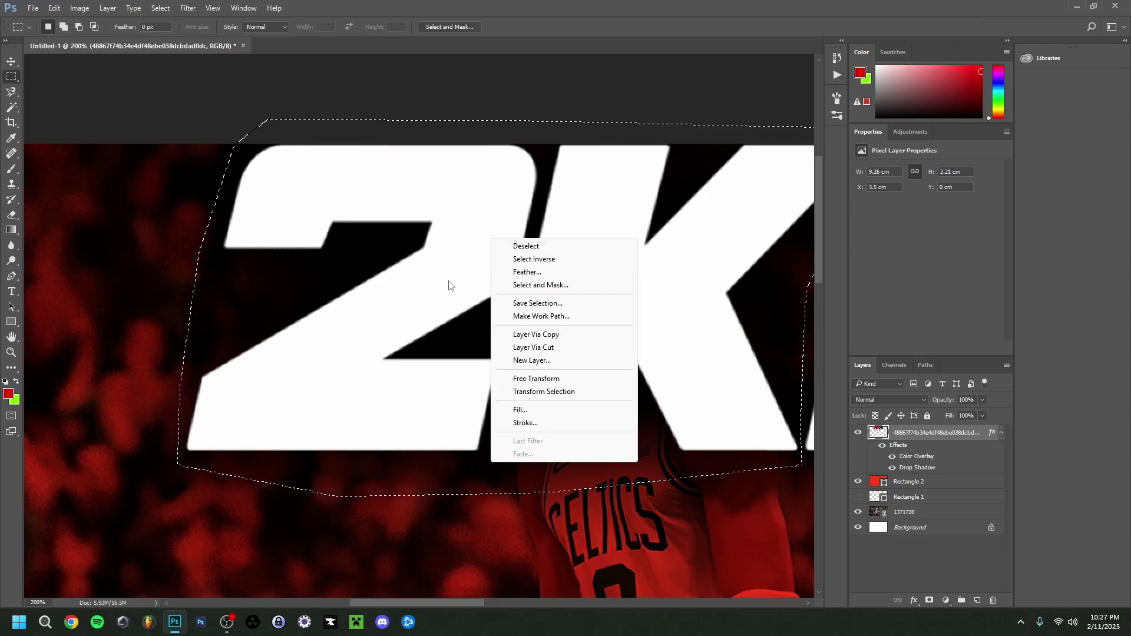
left_click(533, 347)
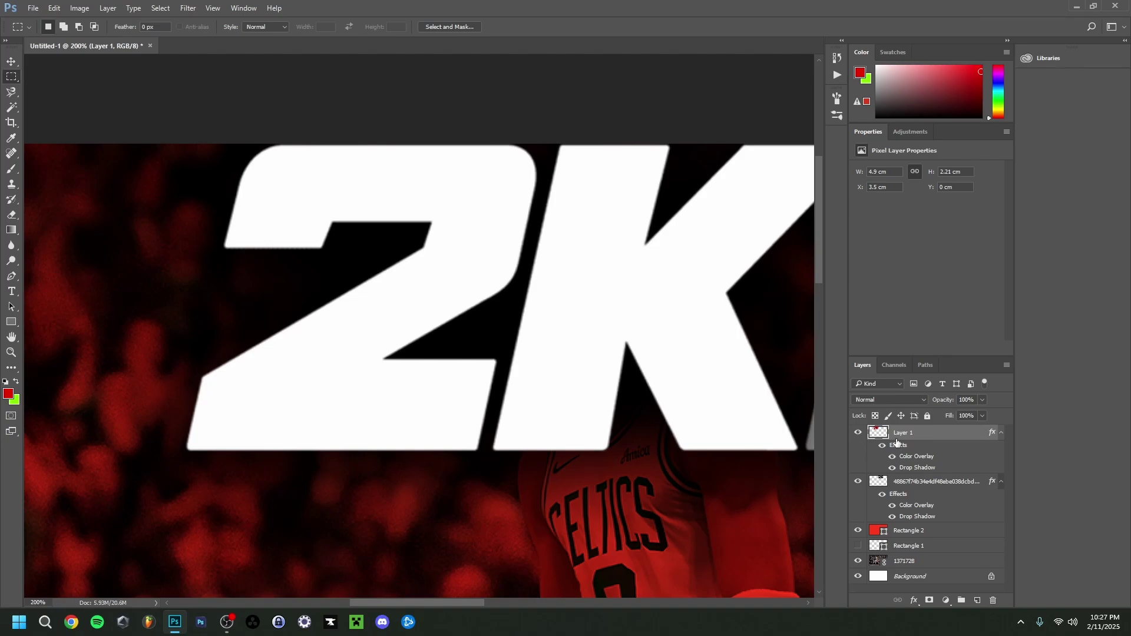
Step: Change the Color Overlay on the separated 2K layer to bright red
key("v")
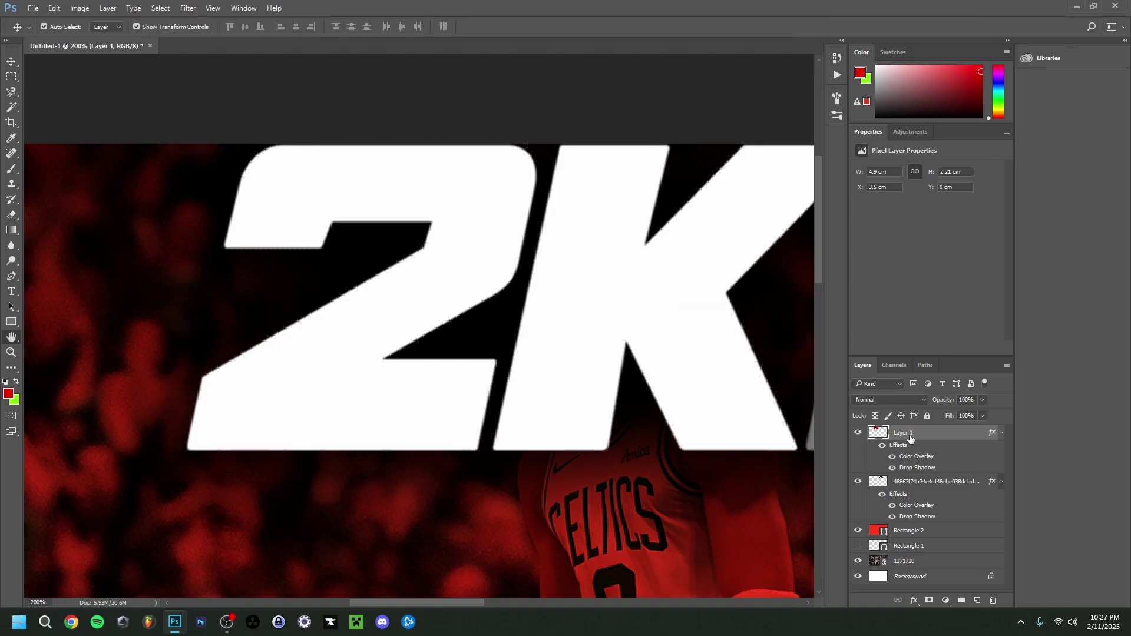
double_click(910, 439)
left_click(687, 200)
left_click(937, 80)
left_click(928, 174)
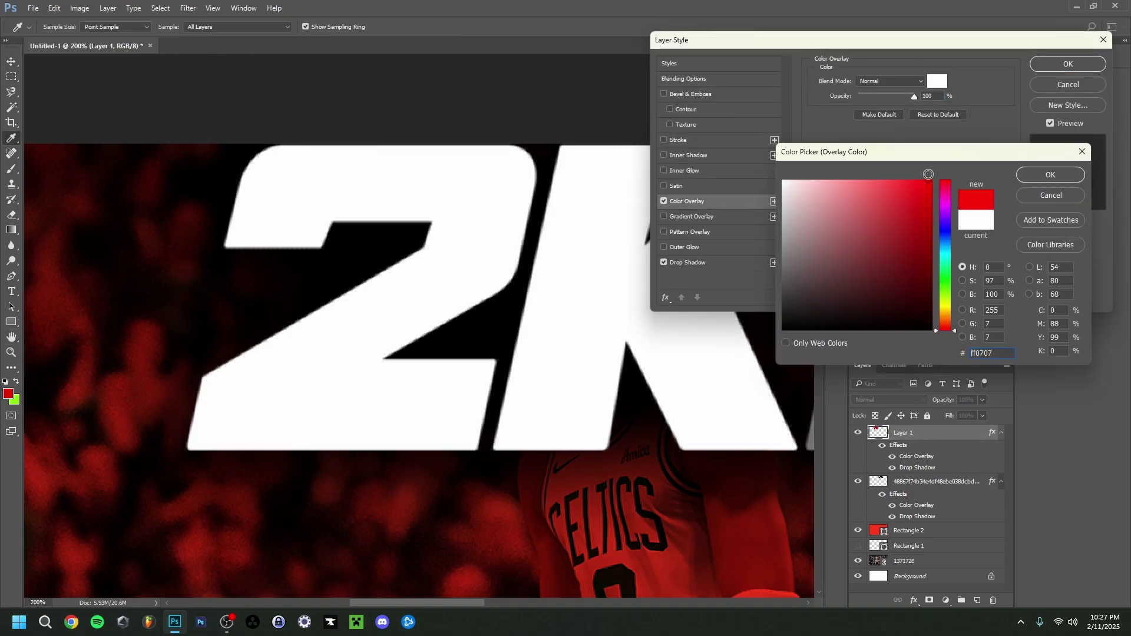
left_click_drag(928, 174, 925, 175)
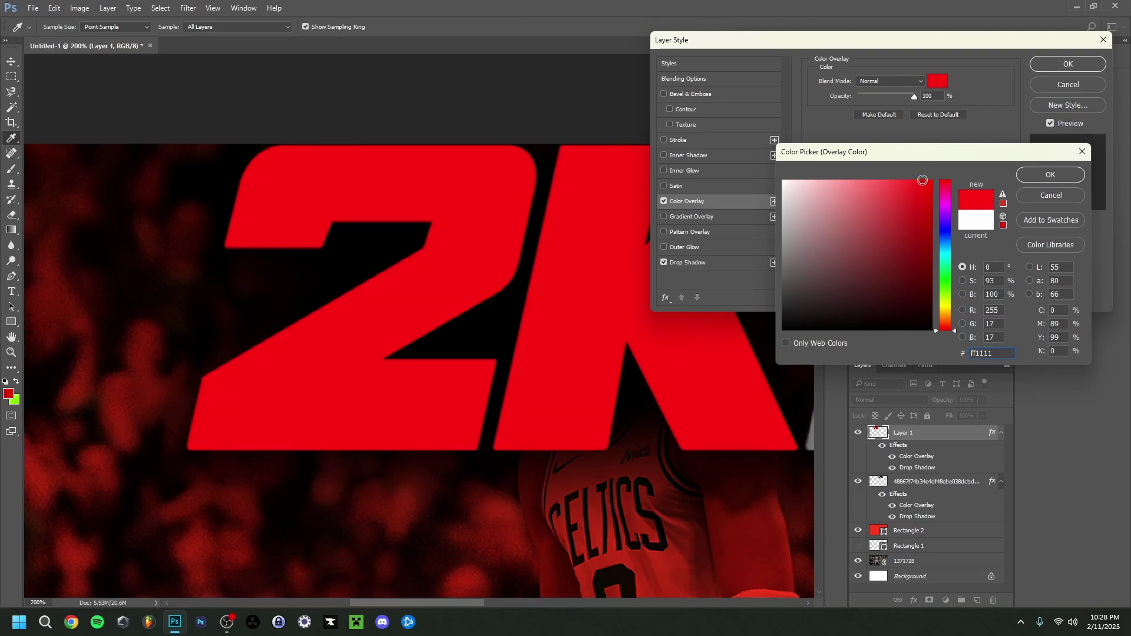
left_click_drag(923, 177, 924, 181)
left_click(1035, 175)
left_click(1058, 67)
Step: Group the red 2K layer with the white 25 layer and name the group Logo
key("z")
right_click(426, 222)
left_click(439, 300)
right_click(487, 302)
left_click(548, 309)
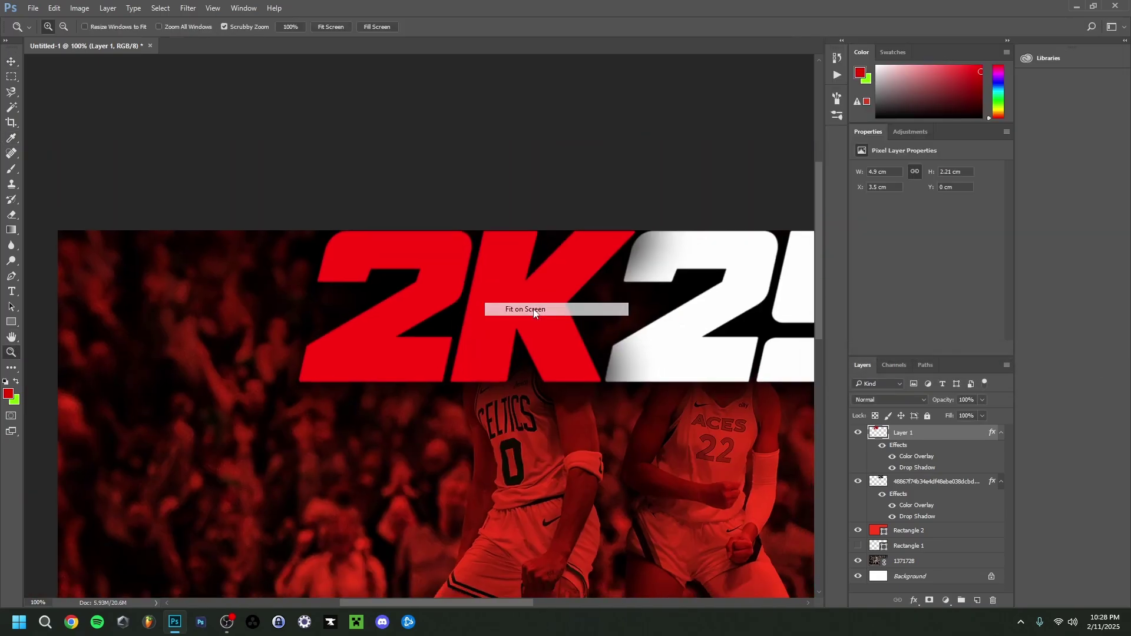
key("v")
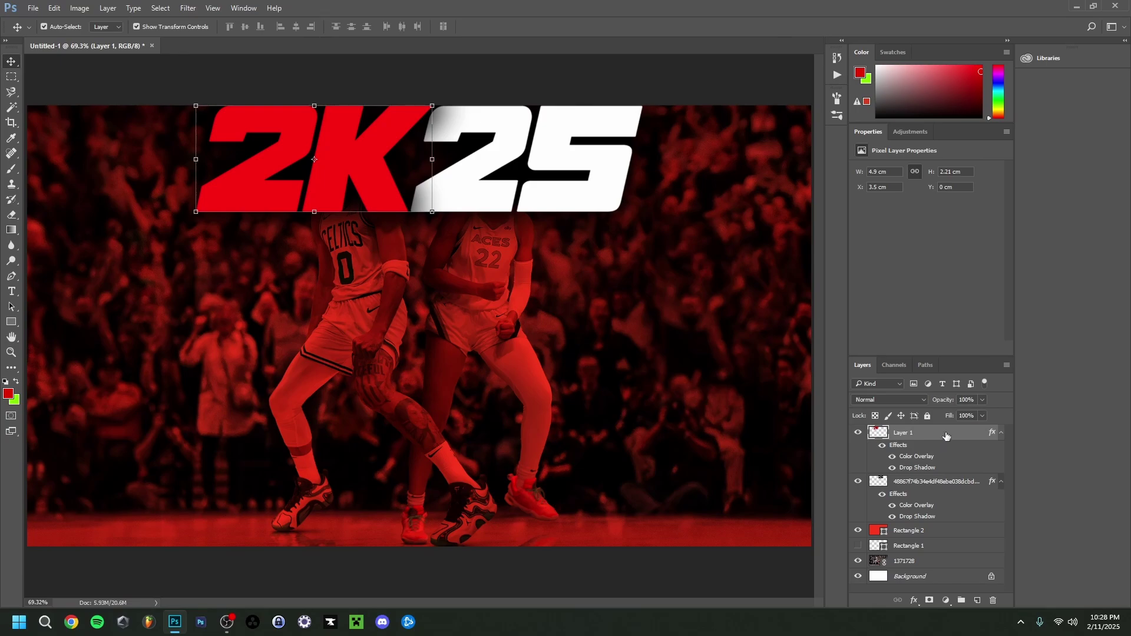
left_click(937, 487, "ctrl")
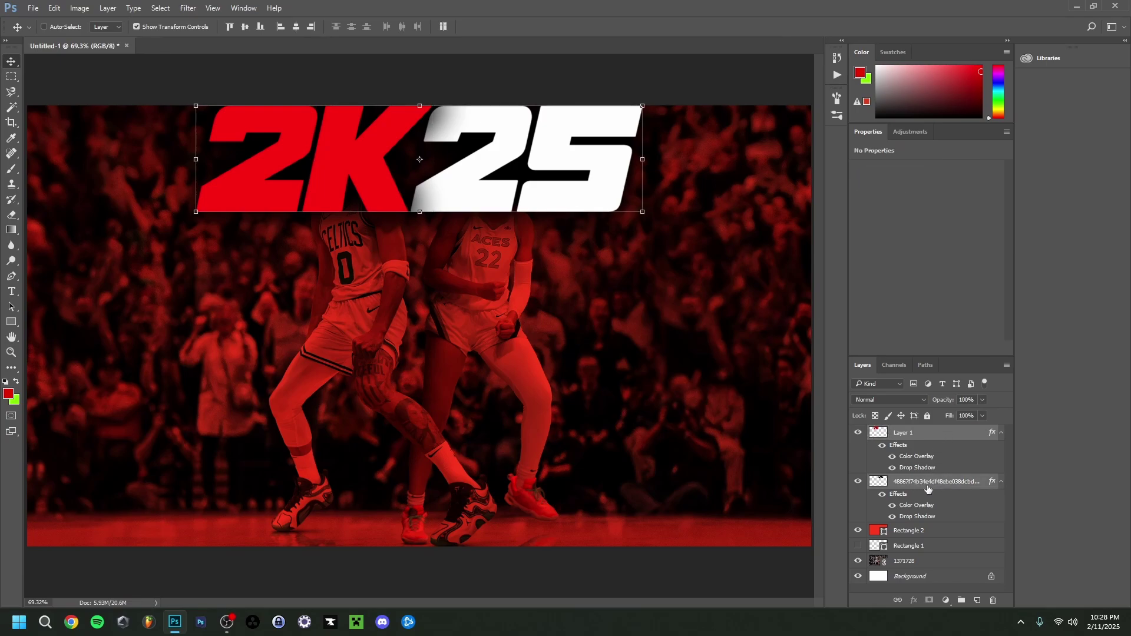
key("ctrl+g")
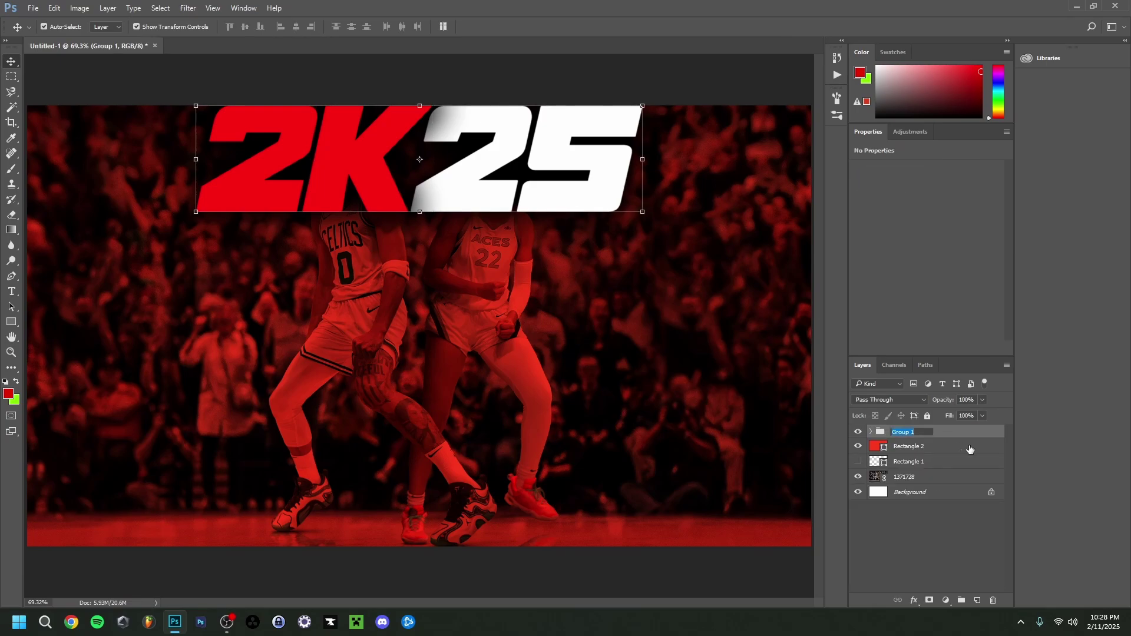
type("Logo")
key("Return")
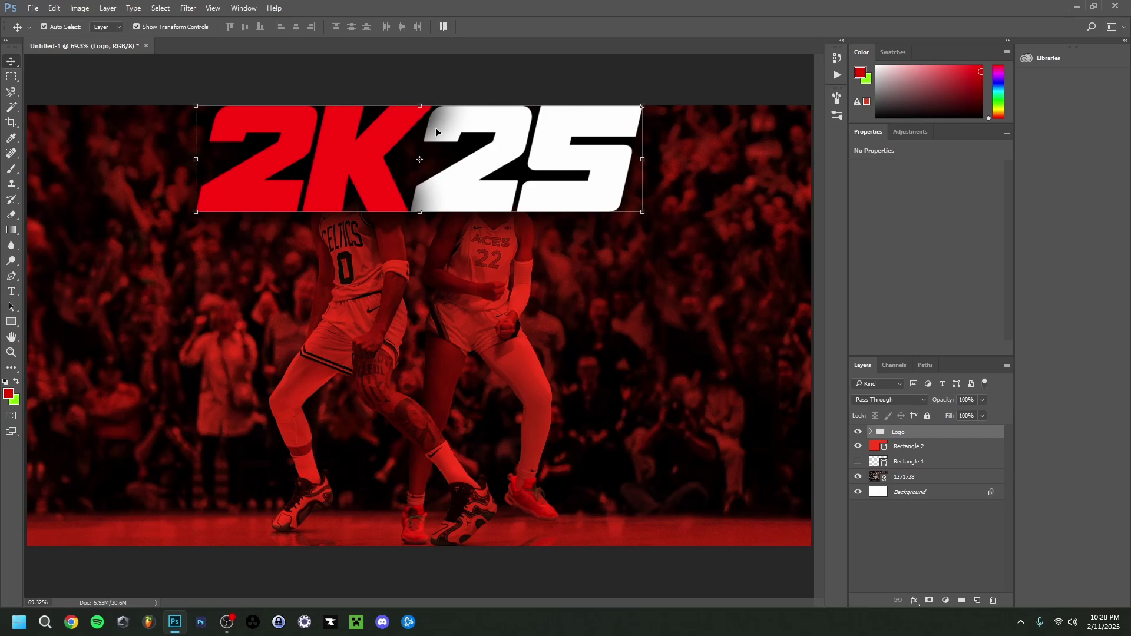
Step: Turn off the Drop Shadow on the white 25 layer inside the Logo group
left_click(870, 432)
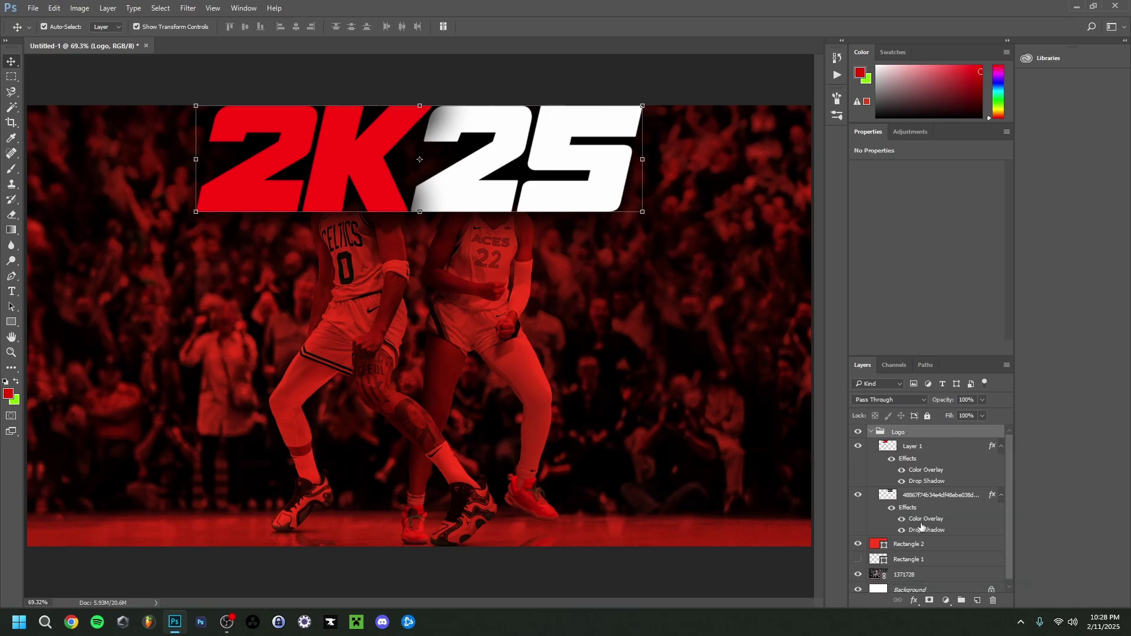
double_click(942, 495)
left_click(664, 263)
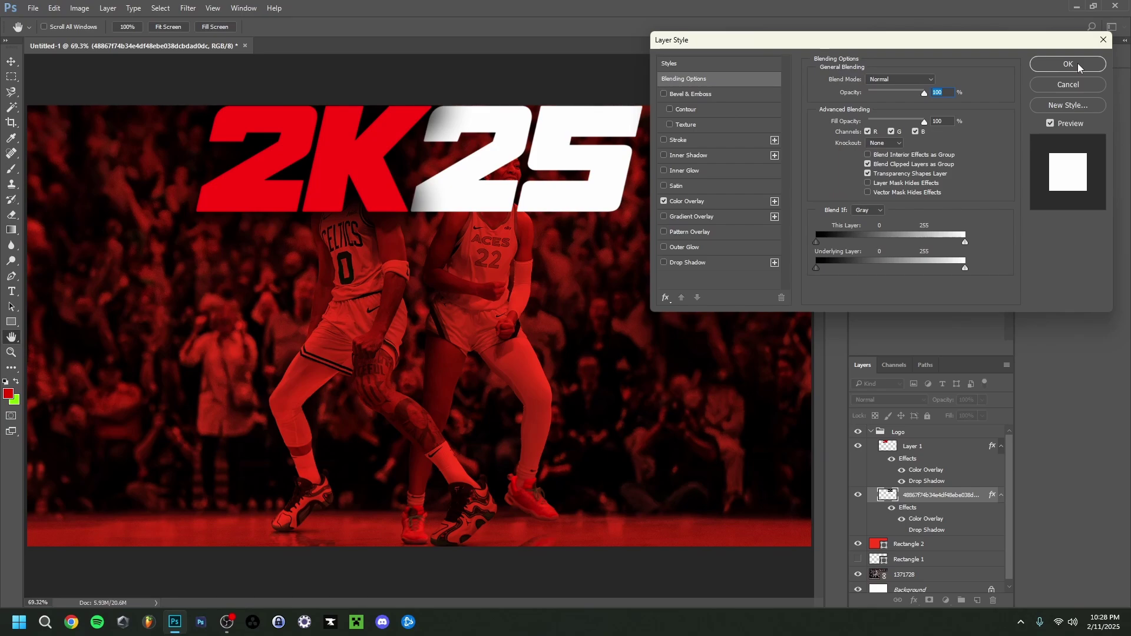
left_click(1079, 66)
left_click(872, 436)
left_click(871, 434)
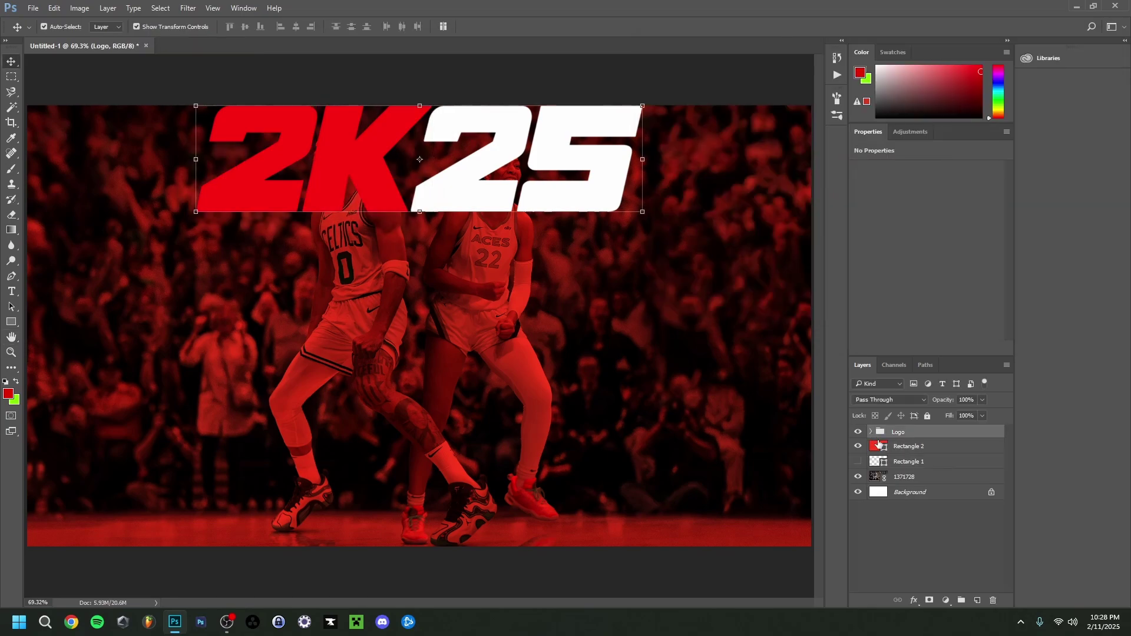
Step: Add a black Multiply Drop Shadow to the whole Logo group with 100% opacity, 28% spread and 109 px size
double_click(912, 437)
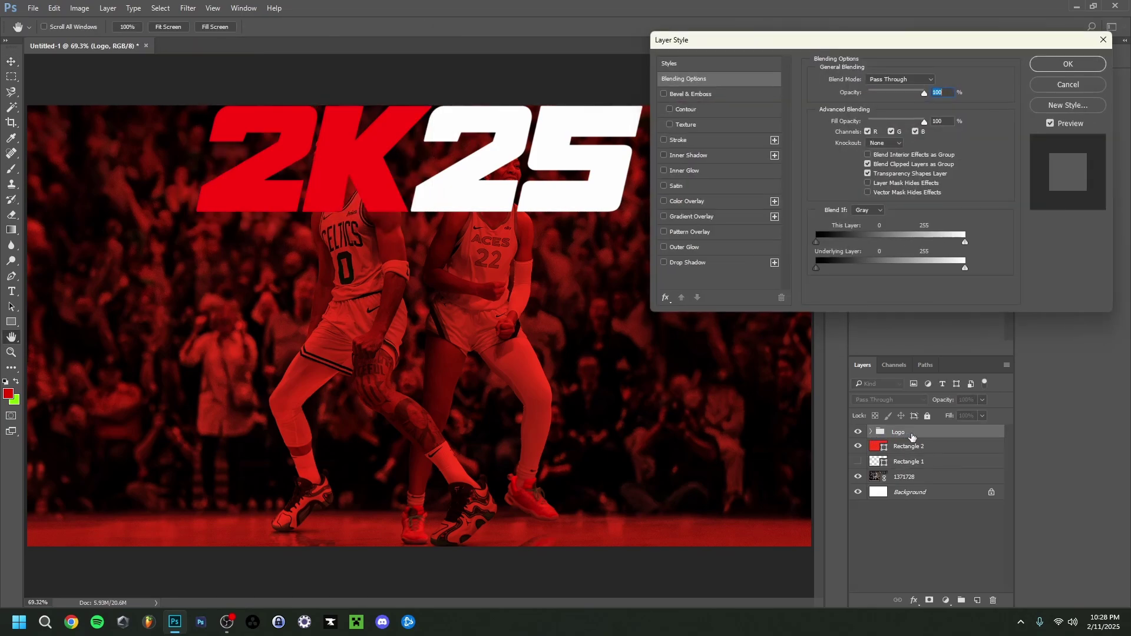
left_click(664, 263)
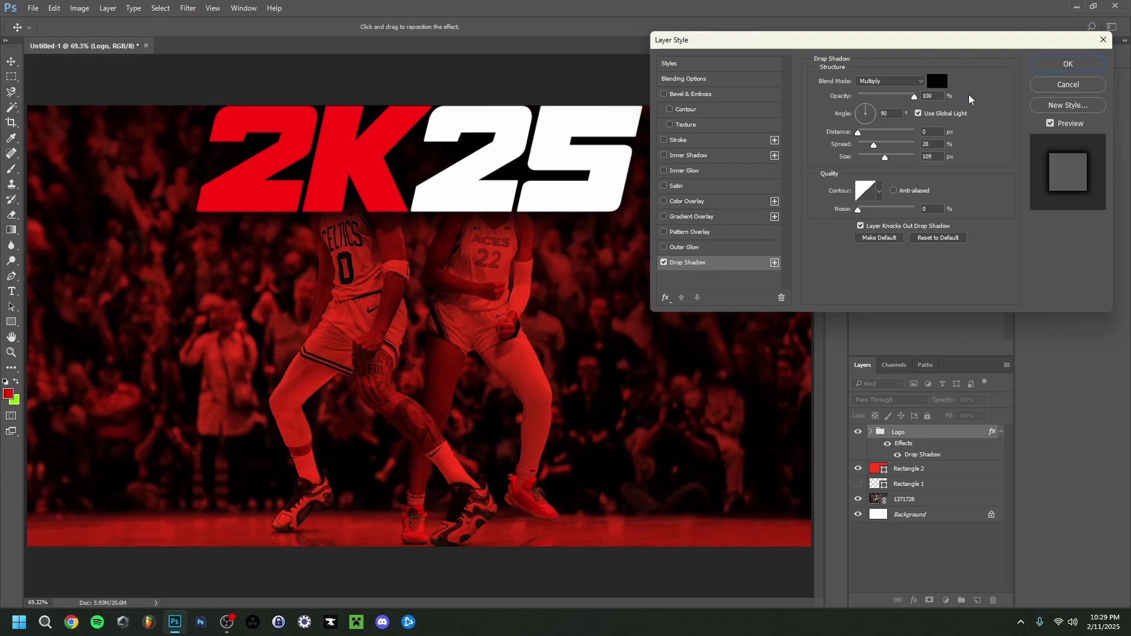
left_click(1068, 65)
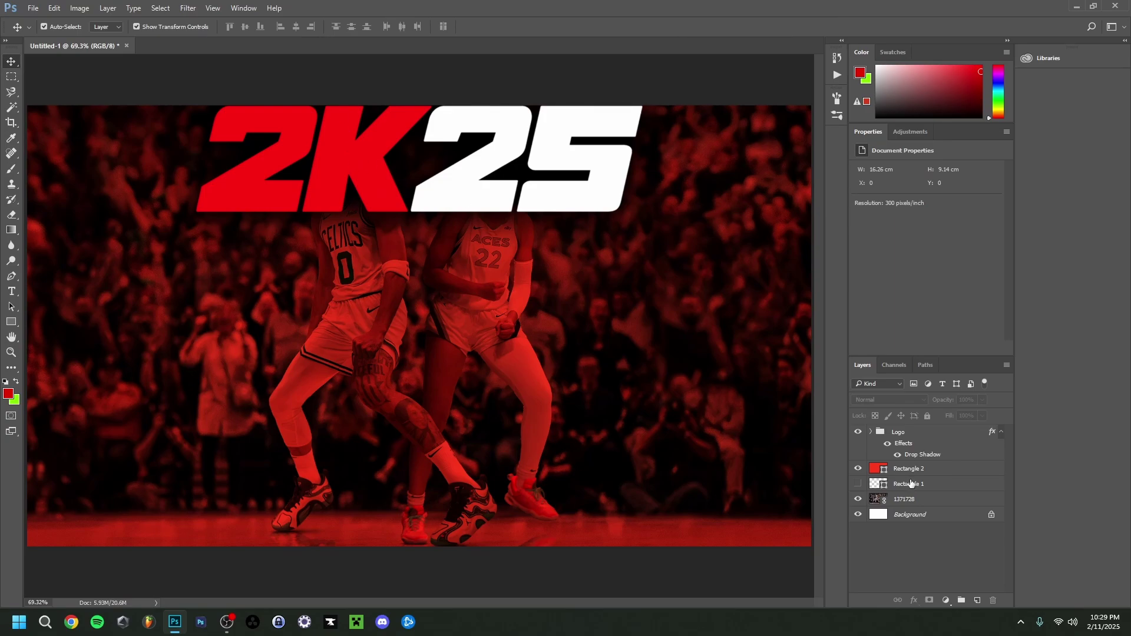
Step: Hide the Logo group and the red Rectangle 2, and set up the Pen tool in Path mode on the photo layer
left_click(857, 433)
left_click(857, 468)
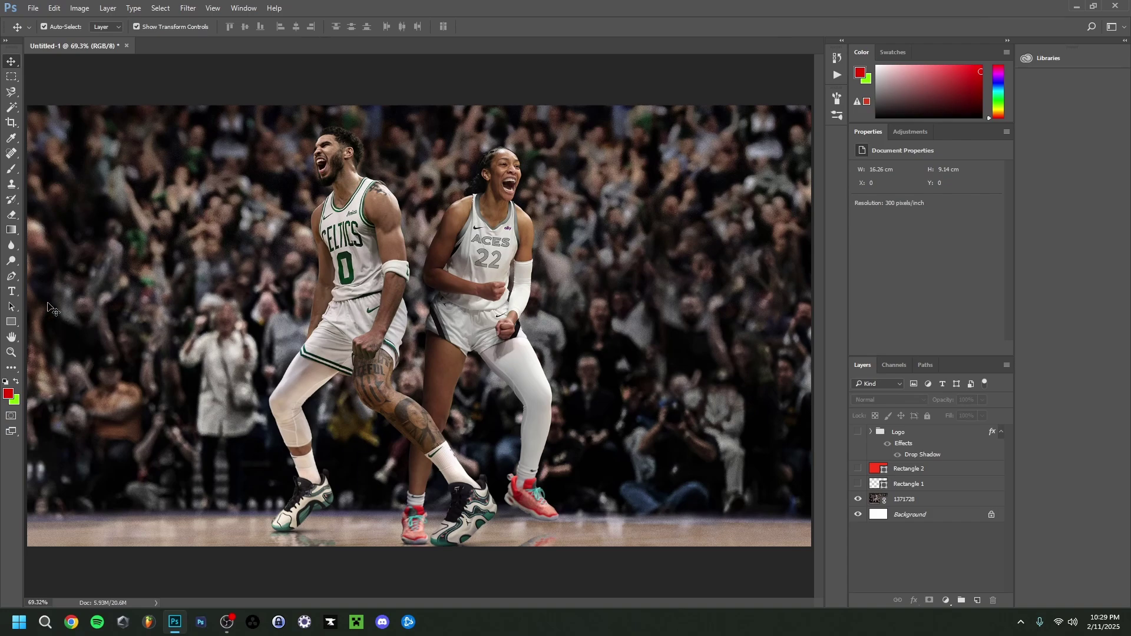
left_click(12, 276)
left_click(61, 27)
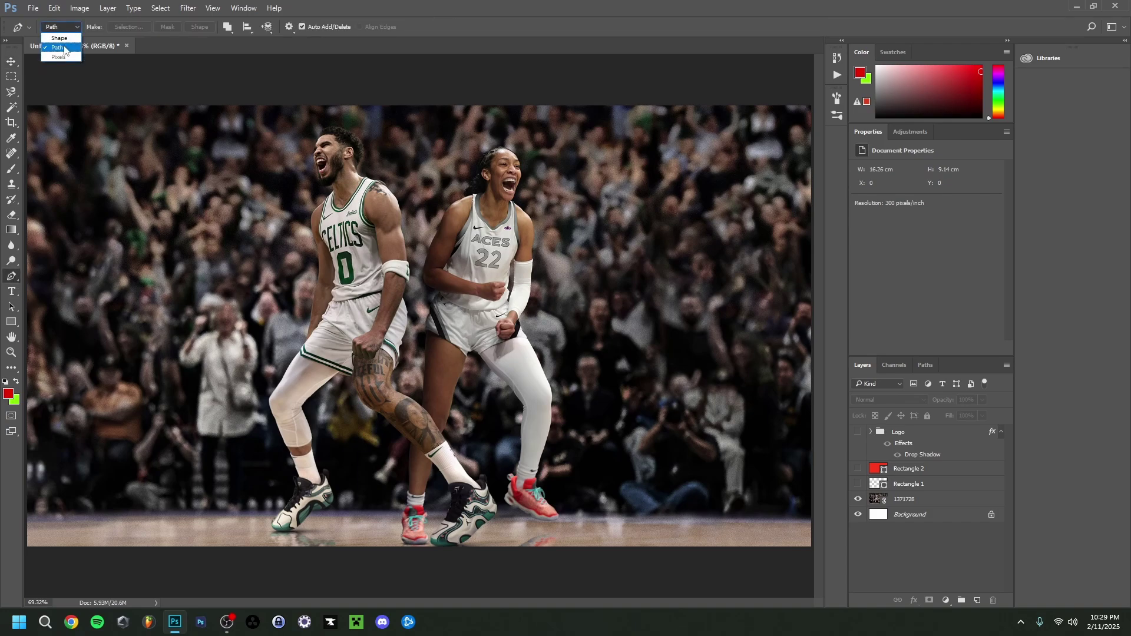
left_click(68, 53)
left_click(901, 501)
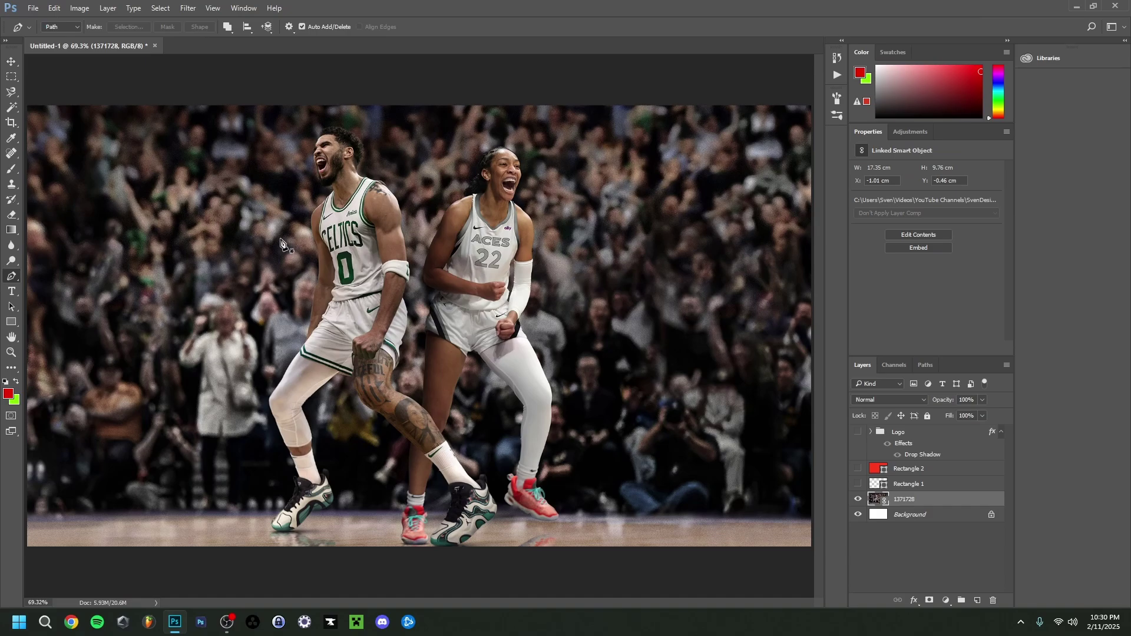
Step: Start a path at the sole of the Celtics player's front shoe and trace its underside around to the toe
key("z")
left_click_drag(289, 440, 453, 506)
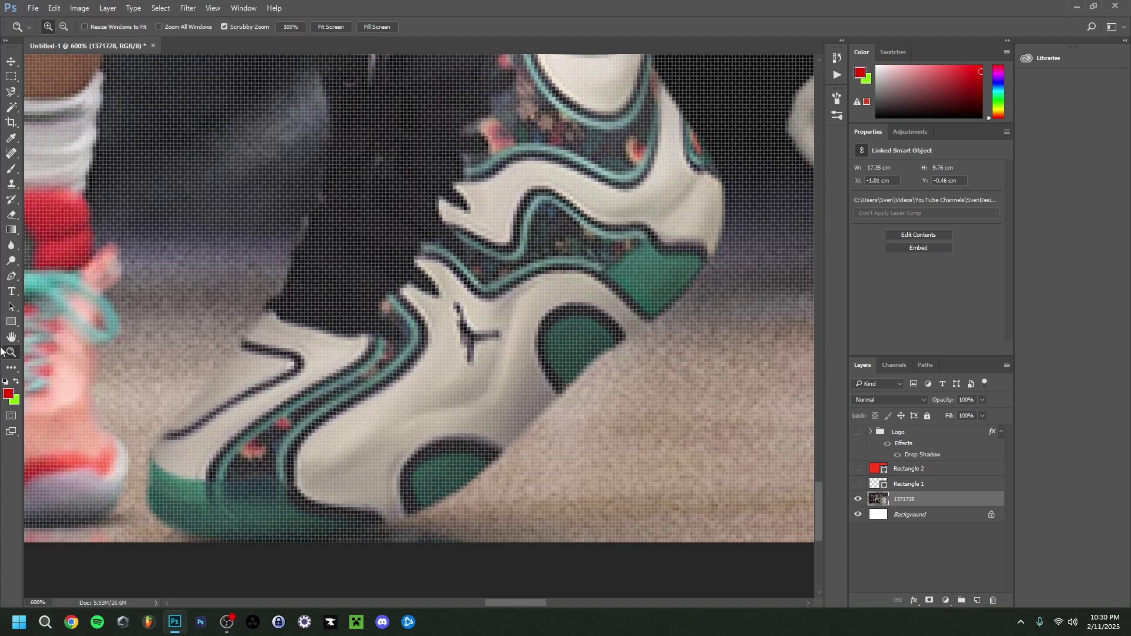
key("p")
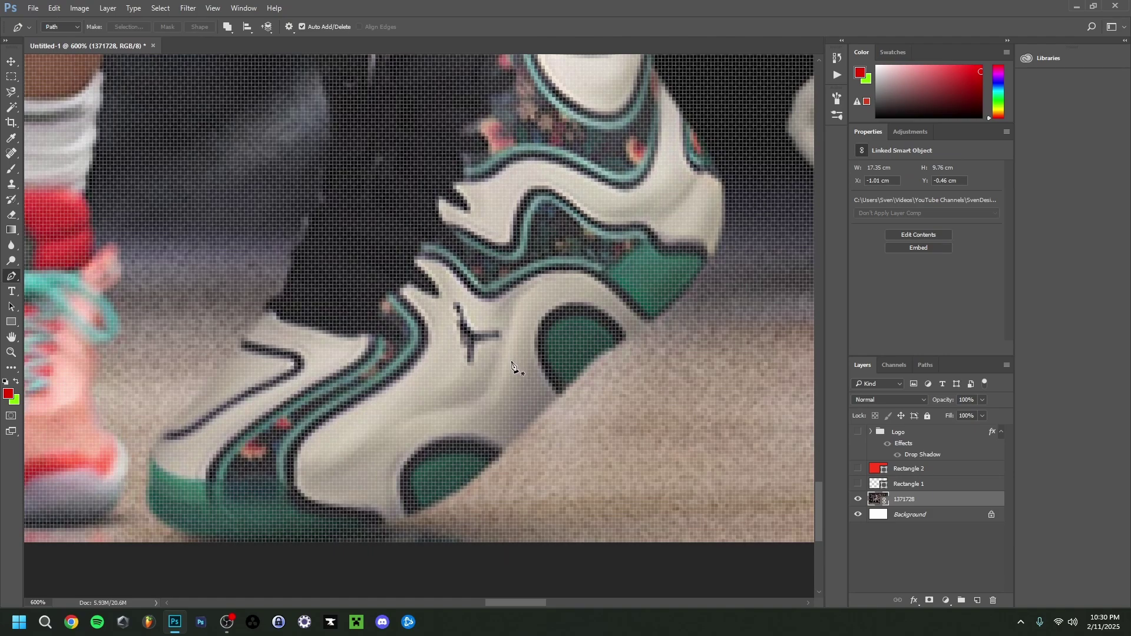
key("ctrl+minus")
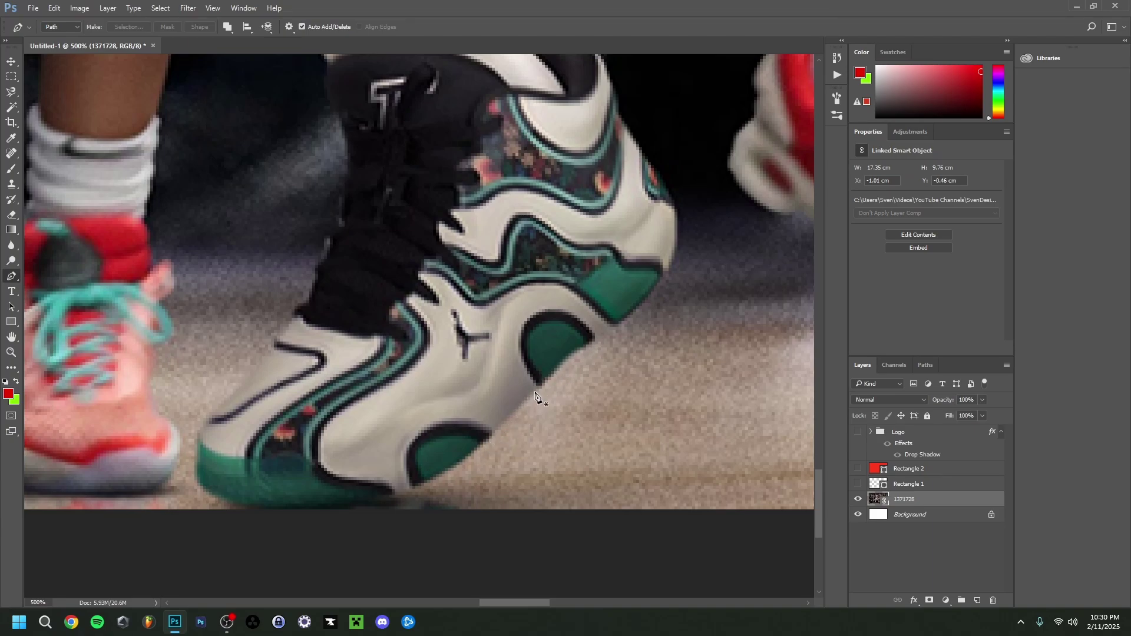
left_click(534, 389)
left_click(518, 404)
left_click(494, 431)
left_click(483, 442)
left_click(465, 460)
left_click(416, 486)
left_click(392, 495)
left_click(348, 509)
left_click(297, 528)
left_click(262, 518)
left_click(235, 504)
left_click(215, 495)
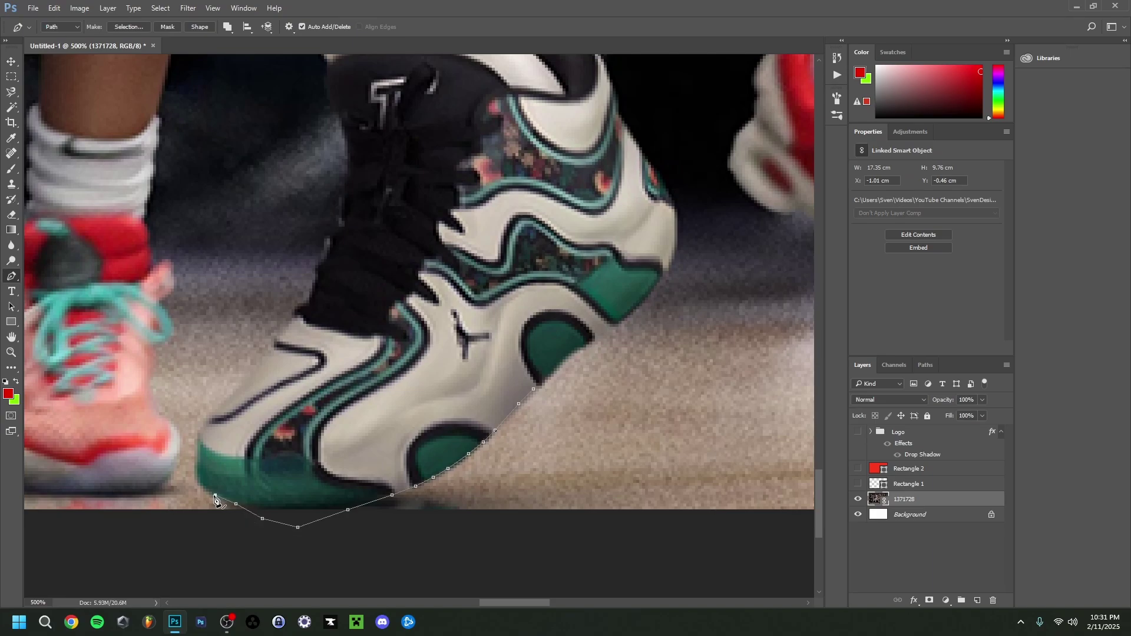
Step: Continue the path around the shoe's toe cap and up the edge of its black laces
left_click(203, 487)
left_click(197, 477)
left_click(197, 454)
left_click(198, 436)
left_click(201, 427)
left_click(206, 415)
left_click(218, 406)
left_click(230, 398)
left_click(238, 385)
left_click(251, 374)
left_click(263, 362)
left_click(274, 342)
left_click(298, 309)
left_click(304, 306)
left_click(310, 303)
left_click(312, 294)
left_click(315, 286)
left_click(318, 269)
left_click(324, 262)
left_click(325, 252)
left_click(329, 238)
left_click(342, 227)
Step: Extend the path up the shoe's tongue and along the back edge of the white sock
scroll(323, 345, "up", 2)
scroll(322, 344, "up", 3)
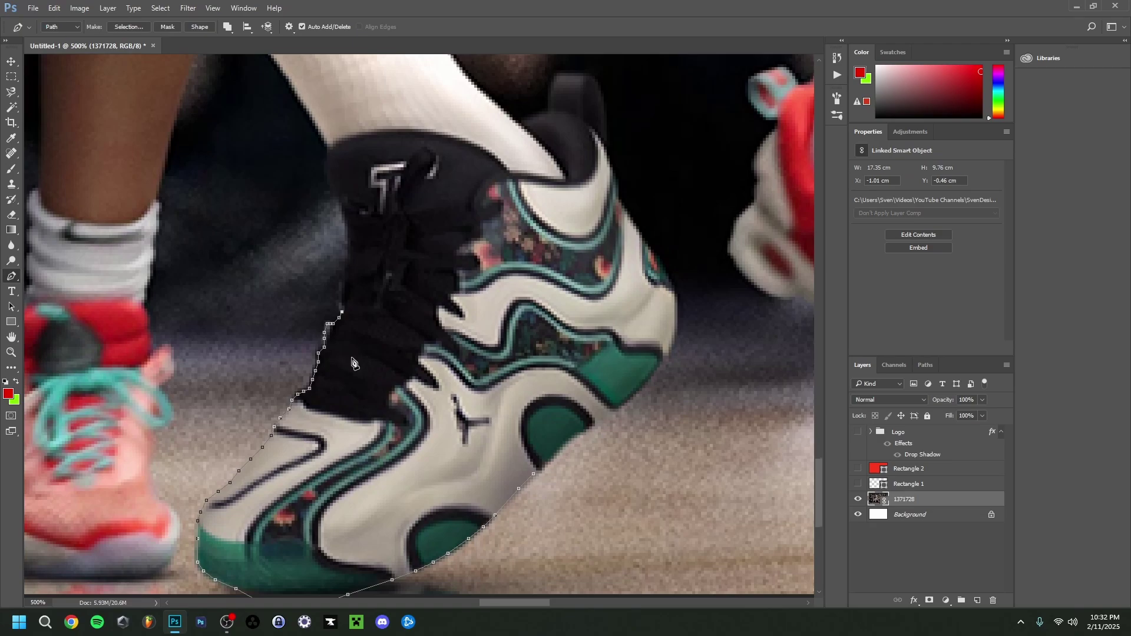
left_click(344, 312)
left_click(345, 298)
left_click(345, 286)
left_click(345, 274)
left_click(351, 264)
left_click(351, 253)
left_click(345, 229)
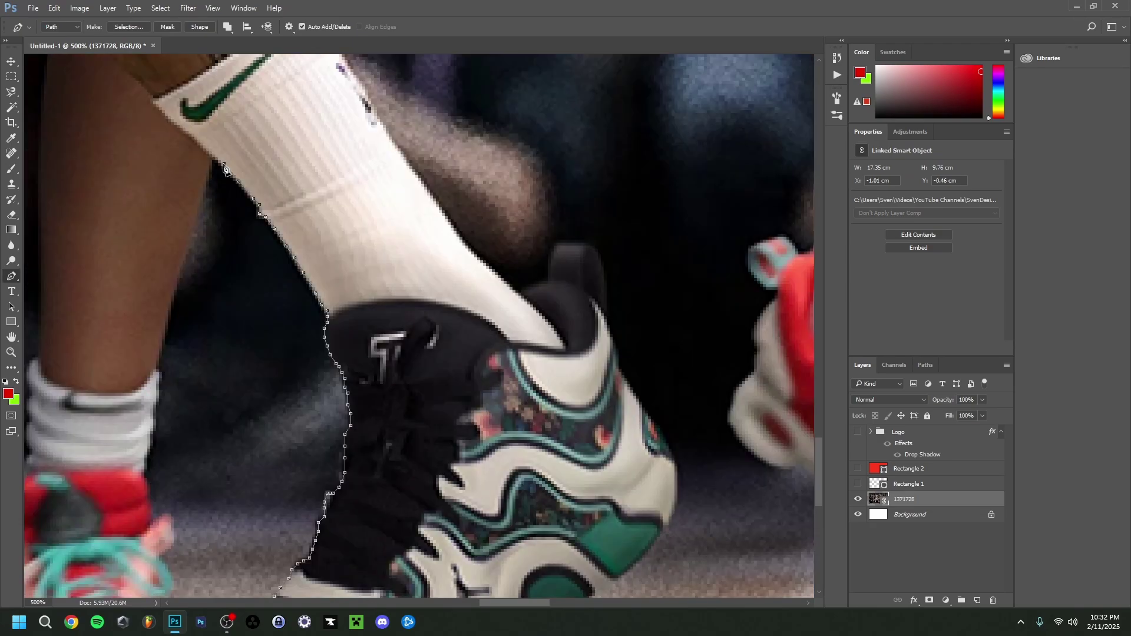
scroll(347, 354, "up", 3)
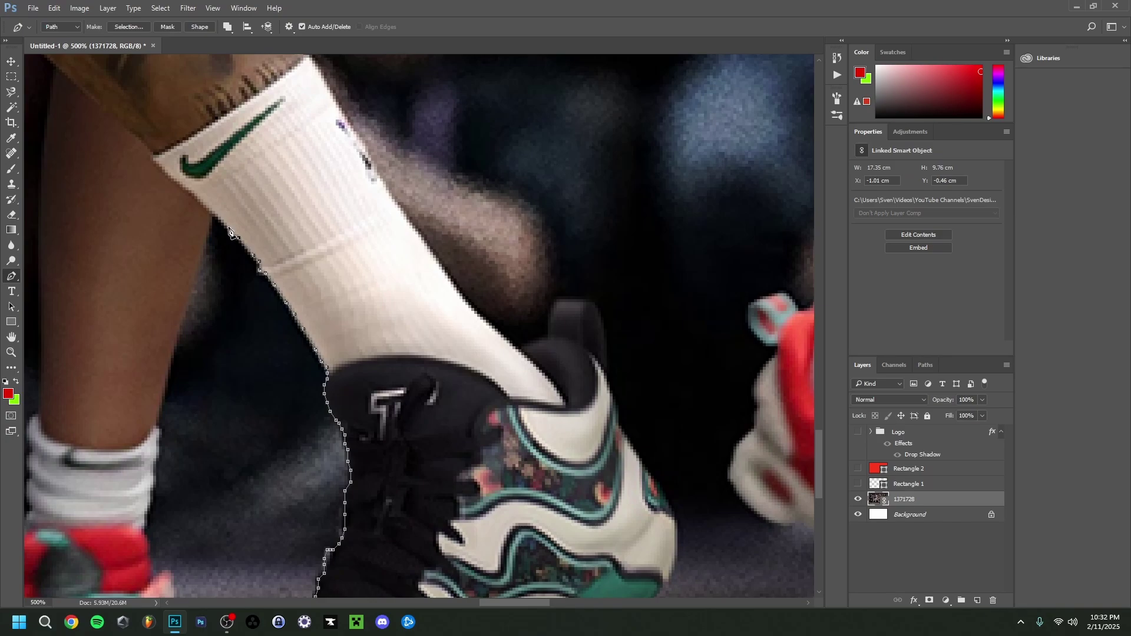
left_click_drag(227, 224, 378, 319)
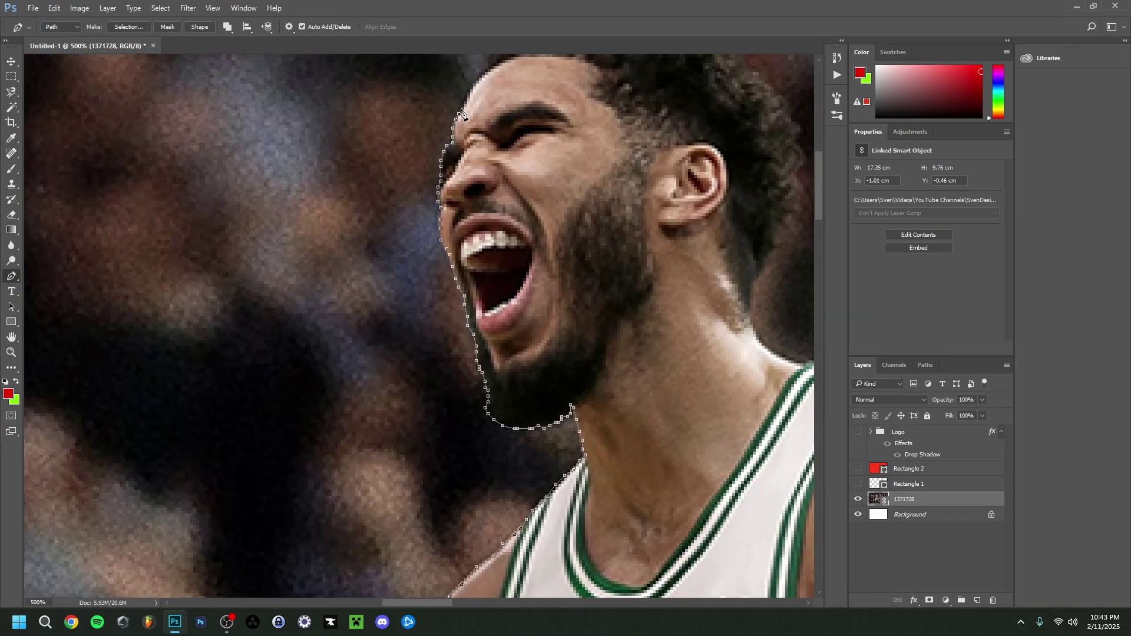
Step: Continue the Celtics player's outline up the forehead towards the hairline
left_click(464, 99)
left_click(471, 87)
scroll(471, 88, "up", 3)
left_click(480, 217)
left_click(488, 210)
left_click(491, 194)
left_click(495, 182)
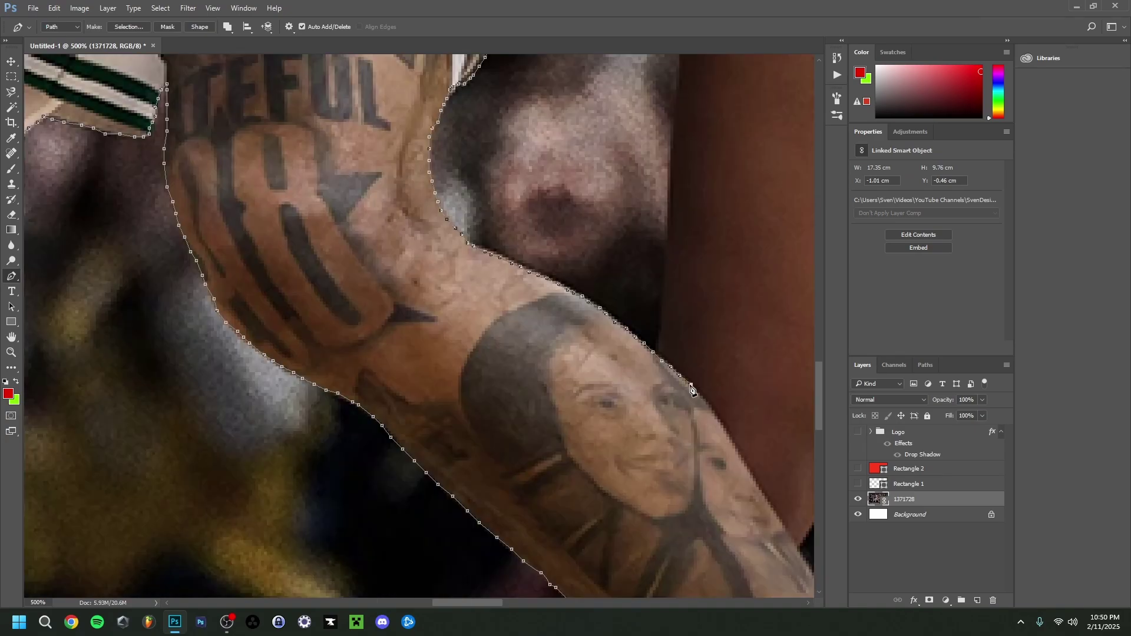
Step: Finish the path down the tattooed leg and around the shoe's heel, and convert the closed outline to a selection
scroll(777, 466, "down", 2)
scroll(776, 466, "down", 2)
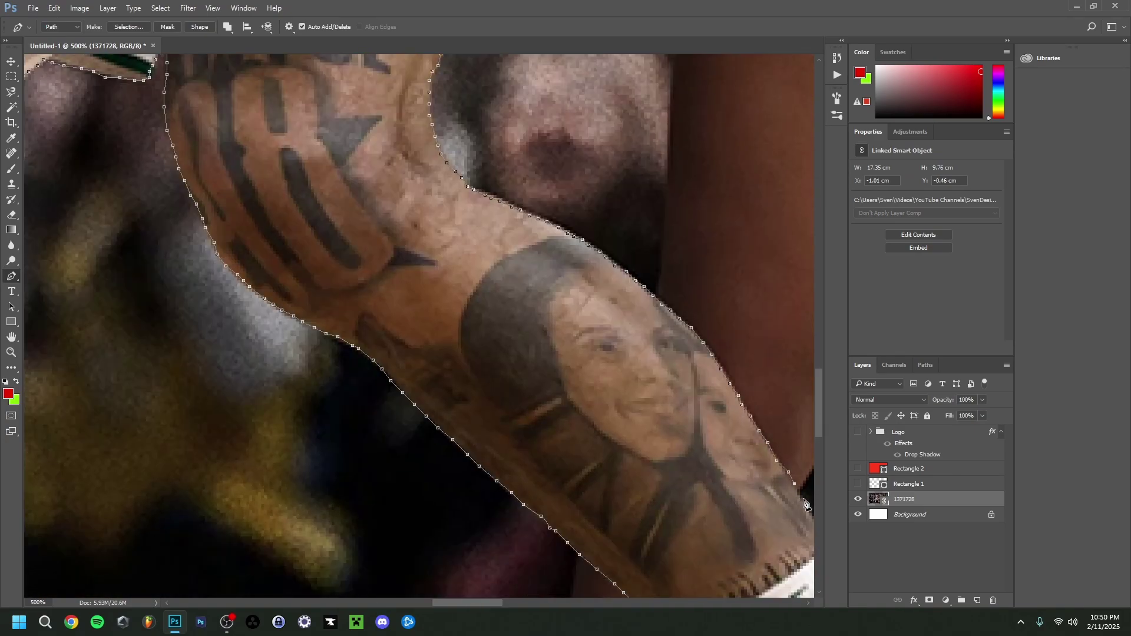
scroll(795, 500, "down", 2)
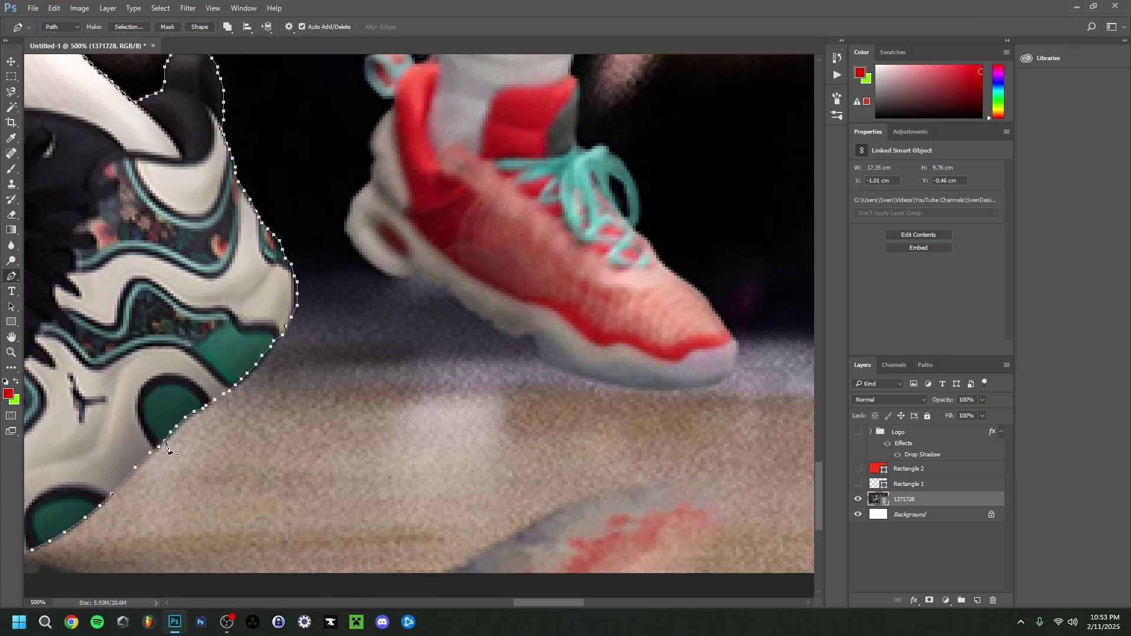
key("z")
right_click(350, 301)
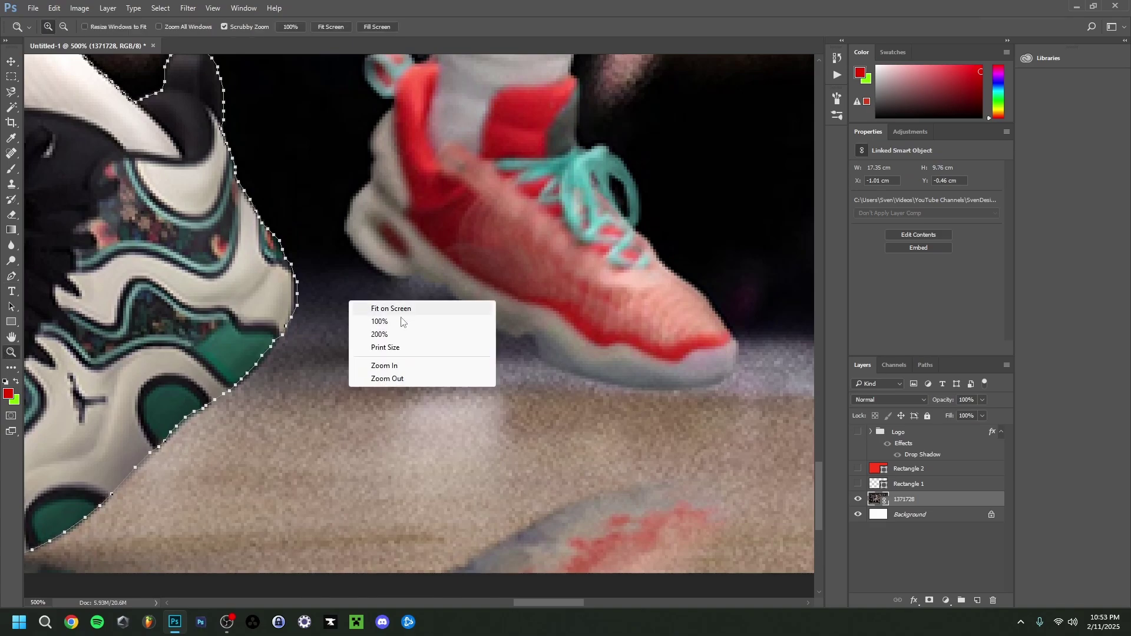
left_click(386, 310)
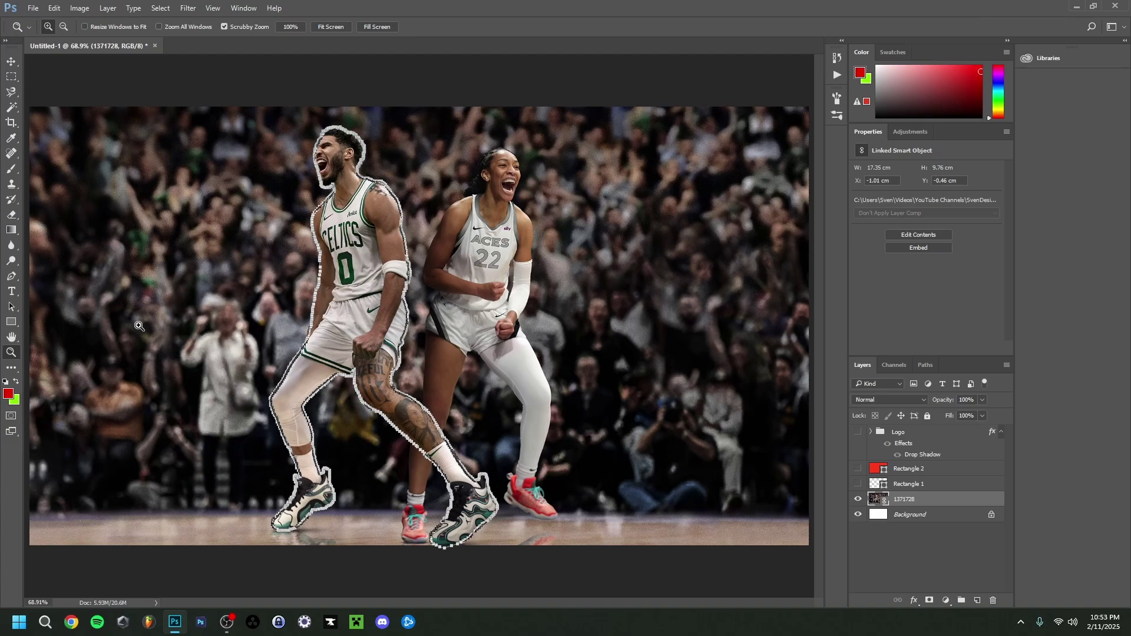
left_click(13, 278)
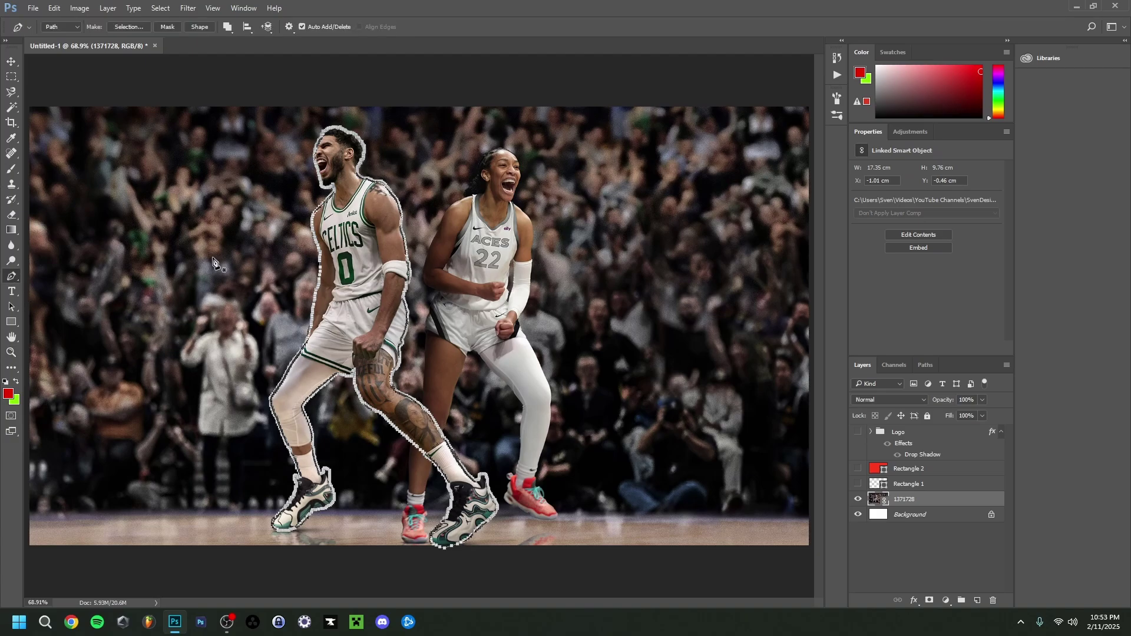
left_click(123, 27)
key("Return")
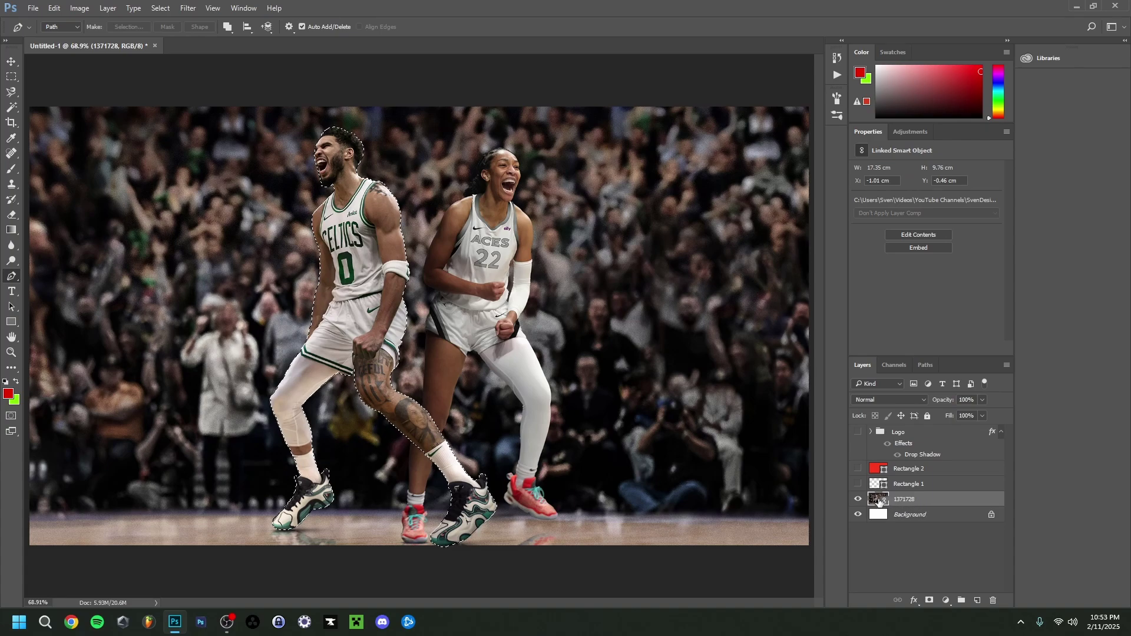
Step: Rasterize the photo layer and cut the selected Celtics player onto a separate layer
key("m")
right_click(913, 504)
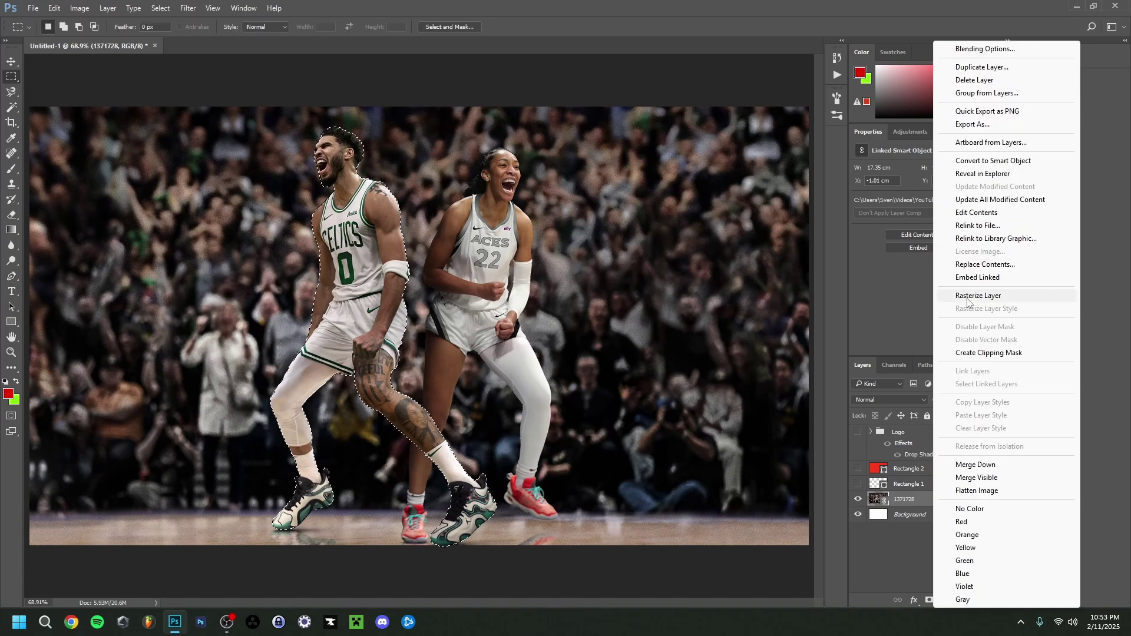
left_click(968, 297)
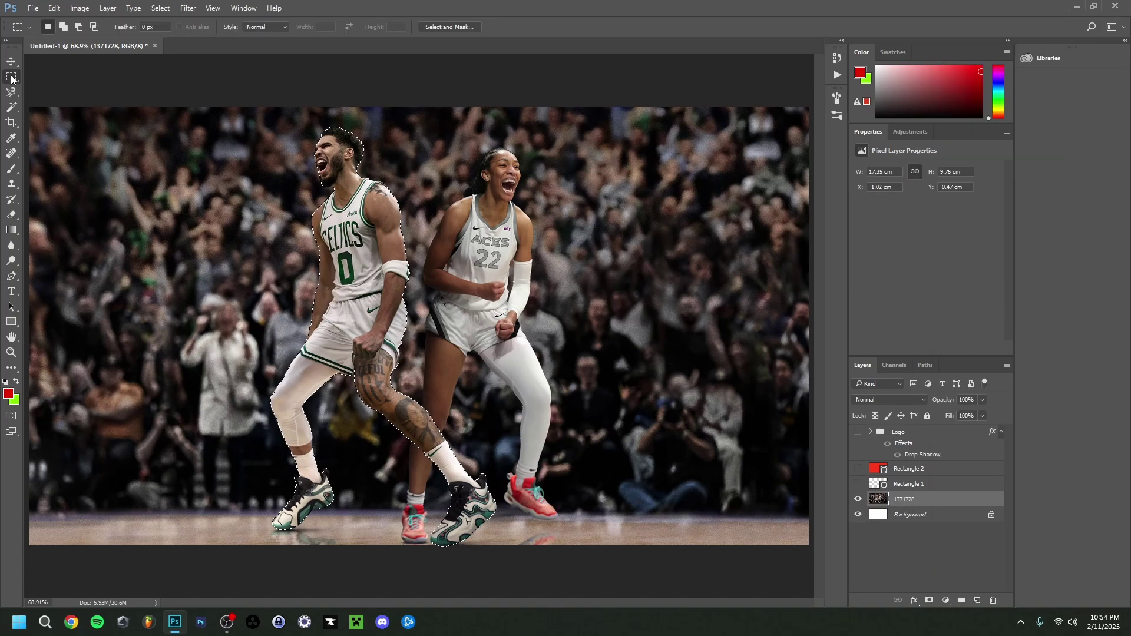
right_click(360, 253)
left_click(405, 362)
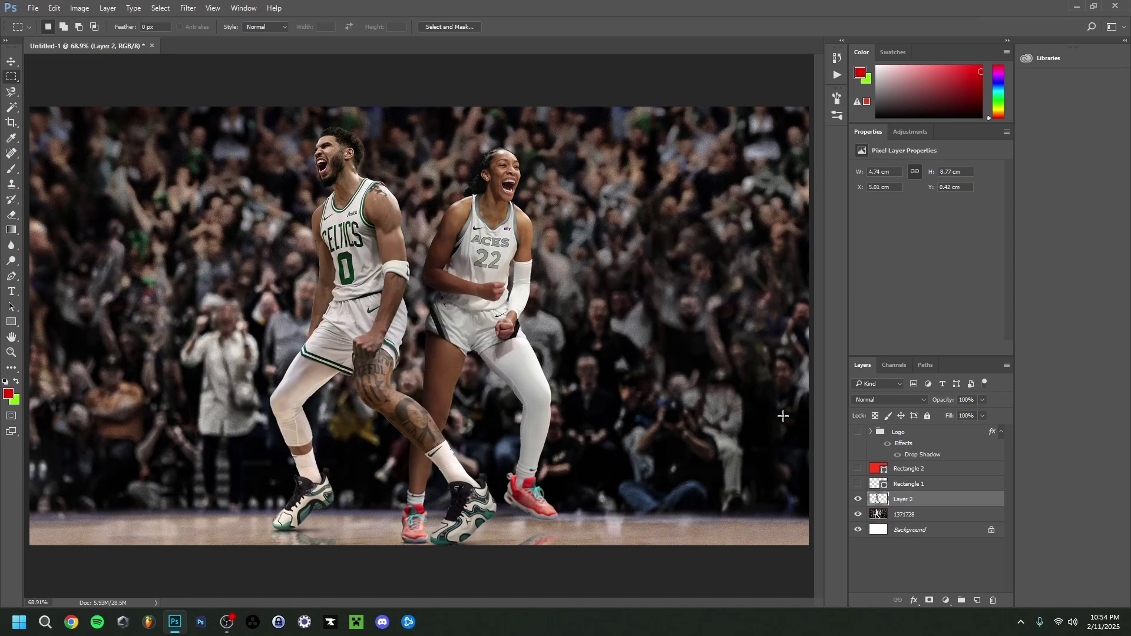
Step: Check the Celtics player's cutout by toggling its layer's visibility, leaving that layer hidden
left_click(862, 500)
left_click(863, 501)
left_click(859, 499)
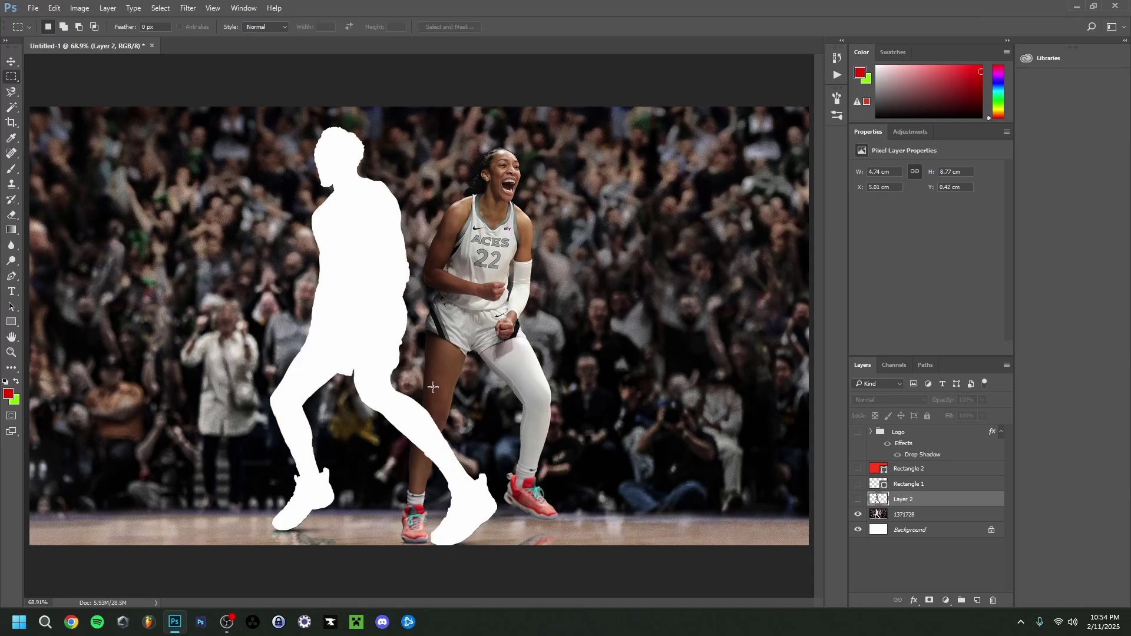
Step: Start a Pen tool path around the Aces player at the white sock above the red shoe
left_click(12, 277)
left_click(11, 352)
left_click_drag(388, 530, 387, 532)
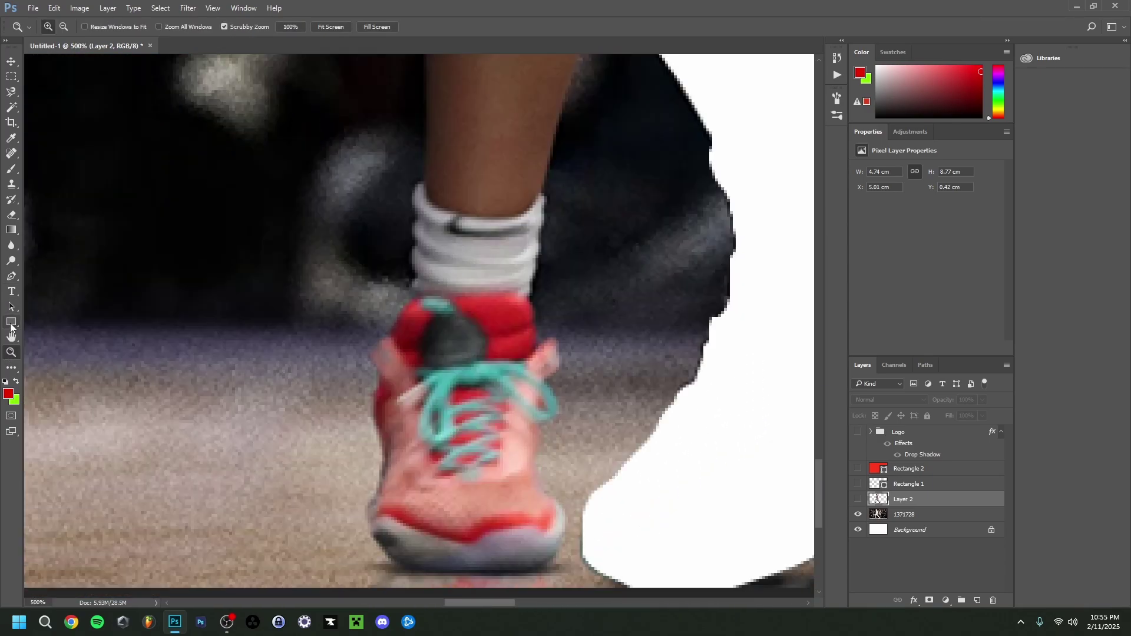
left_click(12, 277)
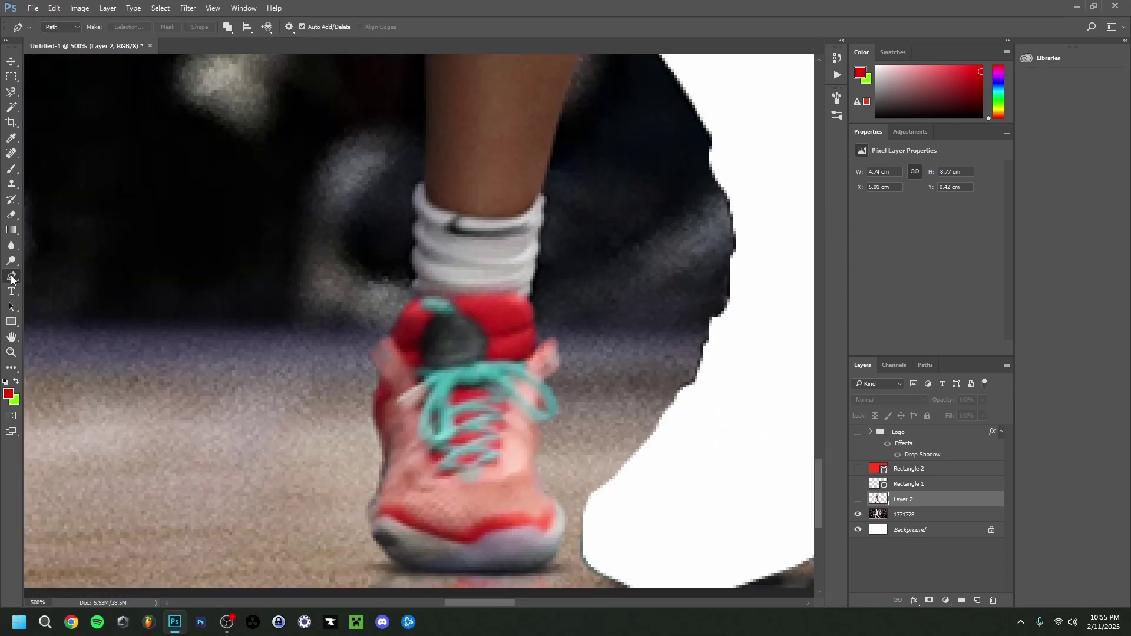
left_click(416, 198)
scroll(419, 182, "up", 3)
left_click(427, 219)
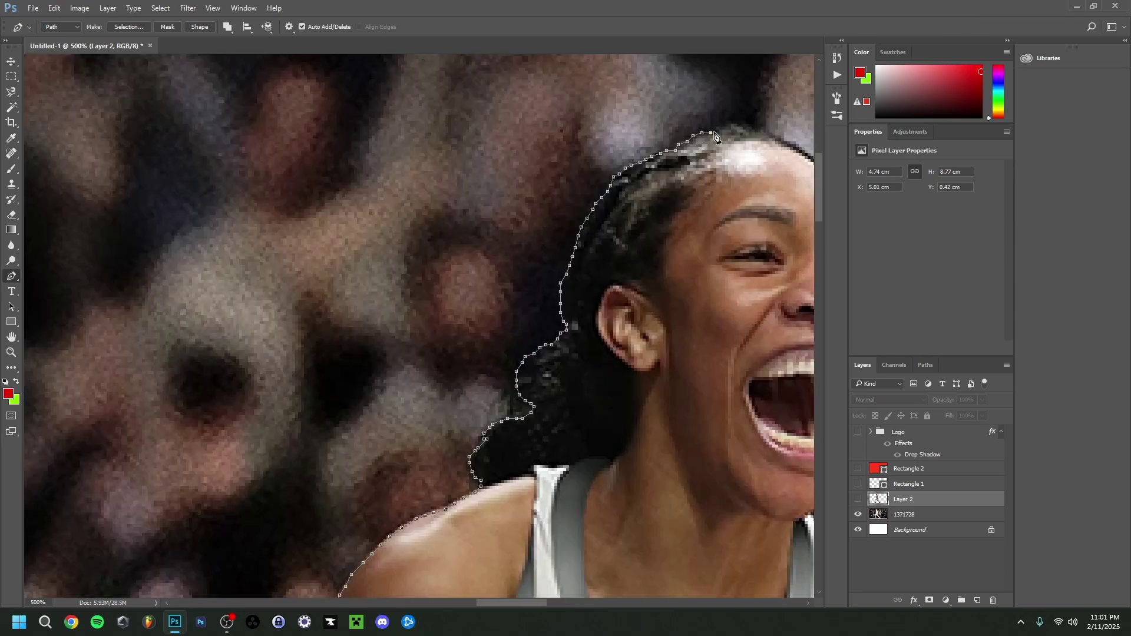
Step: Continue the Aces player's outline over the hair, close it around the red shoe, and convert the path to a selection
left_click(741, 124)
left_click(759, 129)
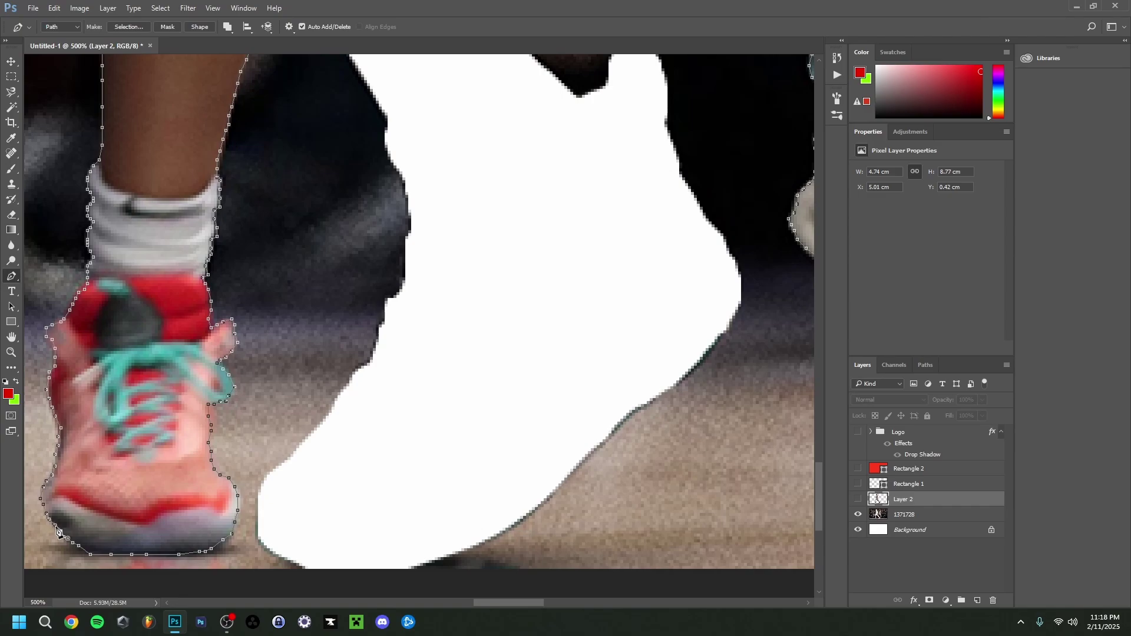
left_click(132, 26)
key("Return")
Step: Cut the selected Aces player from the photo layer 1371728 onto a separate layer
key("z")
right_click(222, 279)
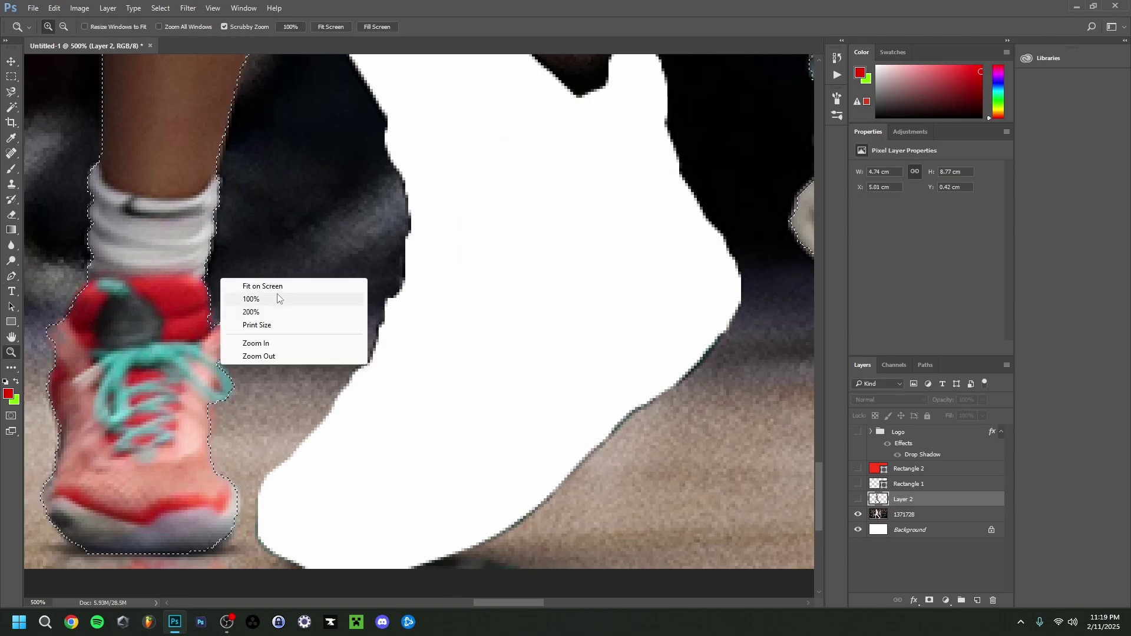
left_click(263, 287)
key("v")
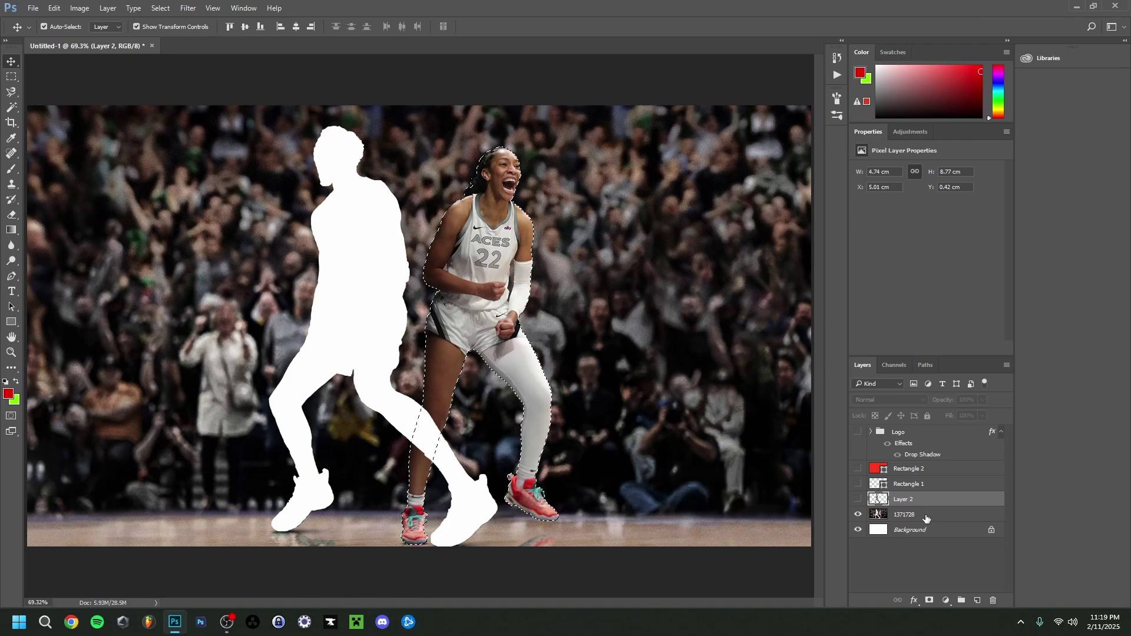
left_click(926, 517)
key("m")
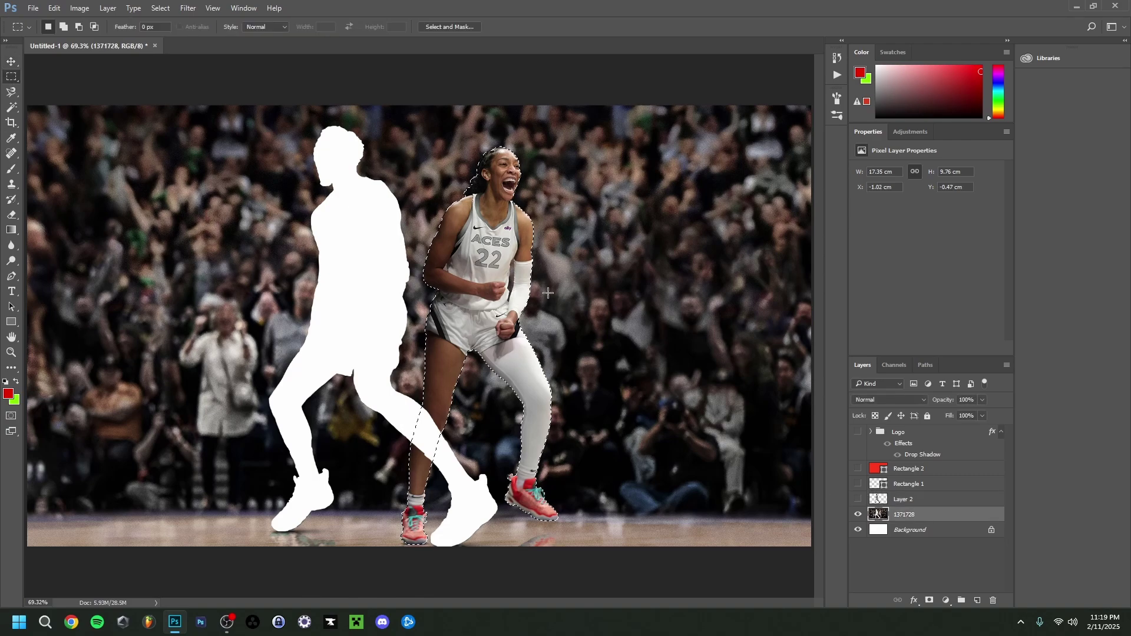
right_click(459, 271)
right_click(489, 220)
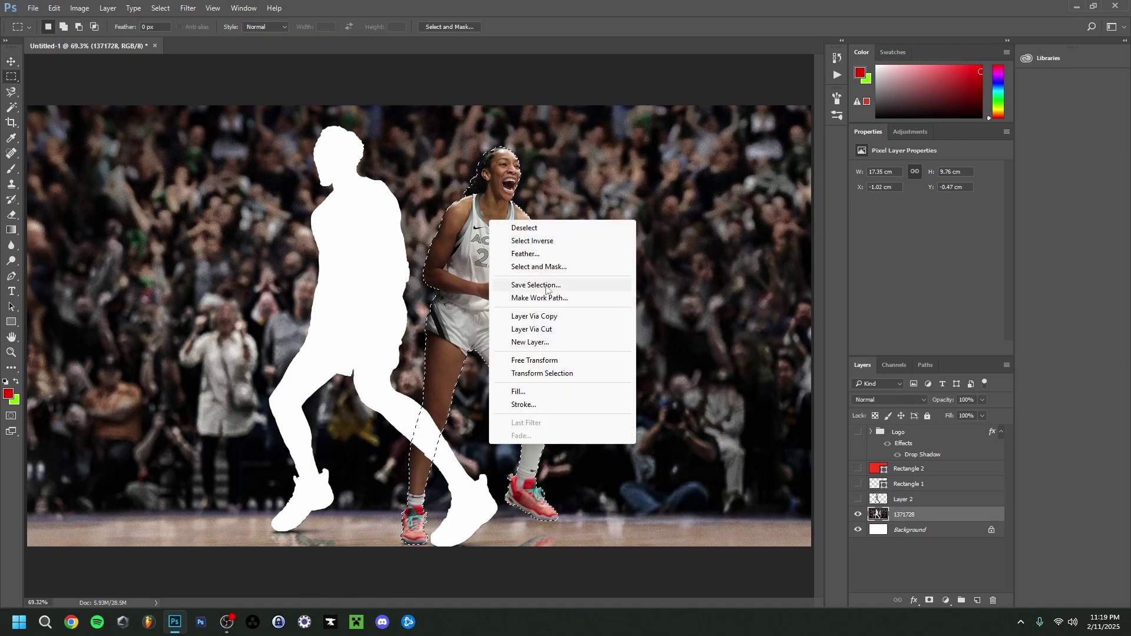
left_click(539, 329)
key("v")
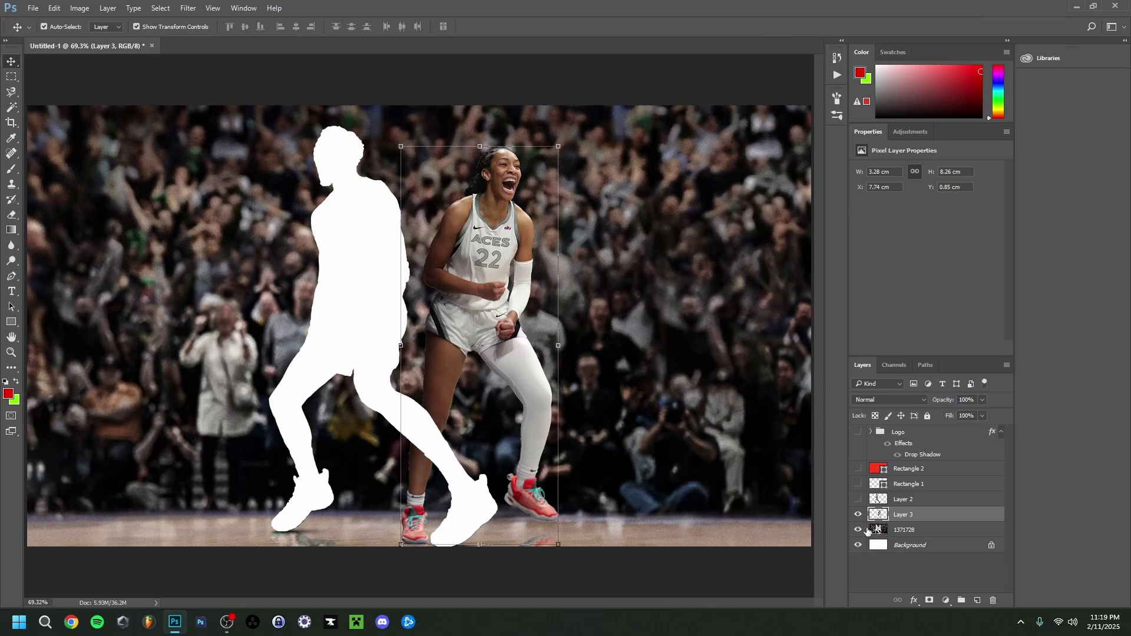
Step: Check the Aces player's cutout by toggling its visibility, and show the Celtics player's layer again
left_click(858, 515)
left_click(858, 516)
left_click(858, 516)
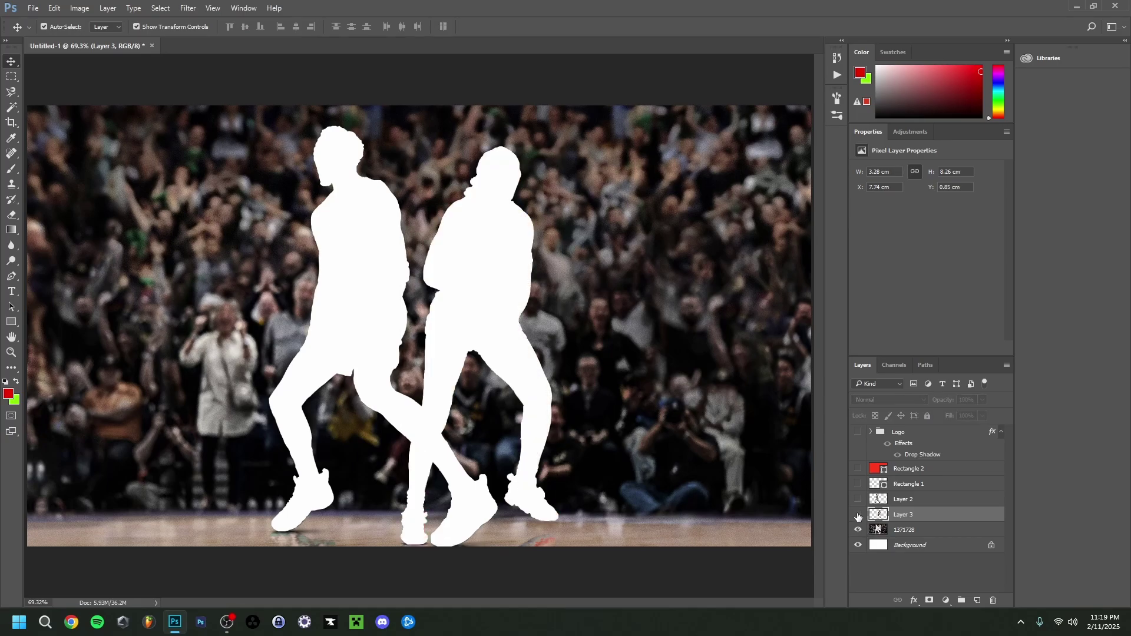
left_click(858, 516)
left_click(858, 499)
key("z")
left_click(507, 295)
left_click(513, 254)
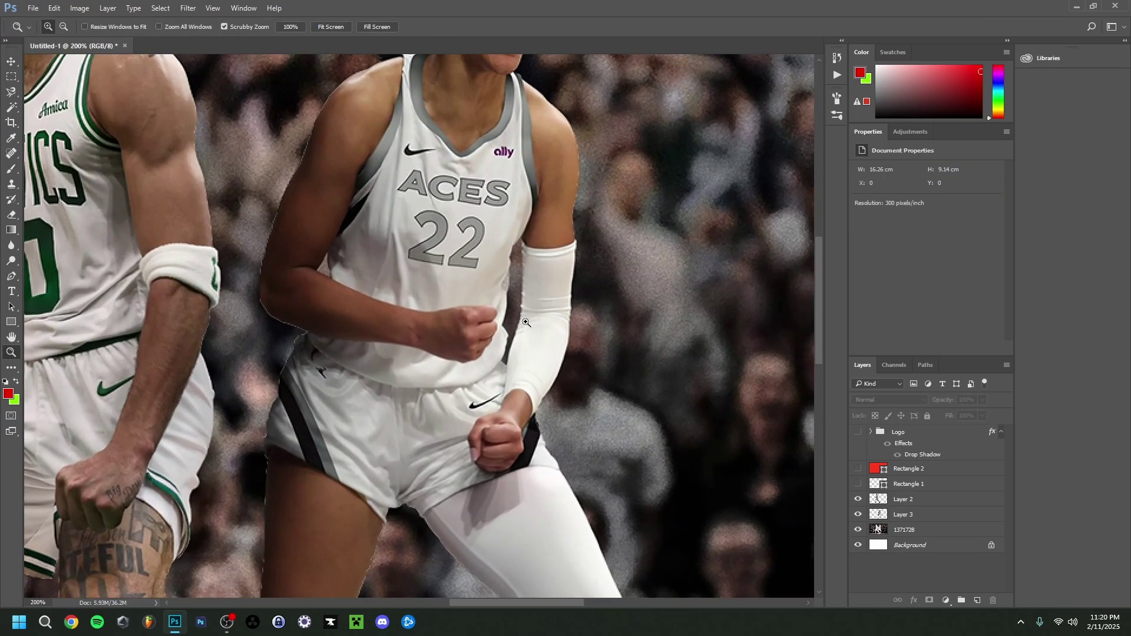
right_click(455, 271)
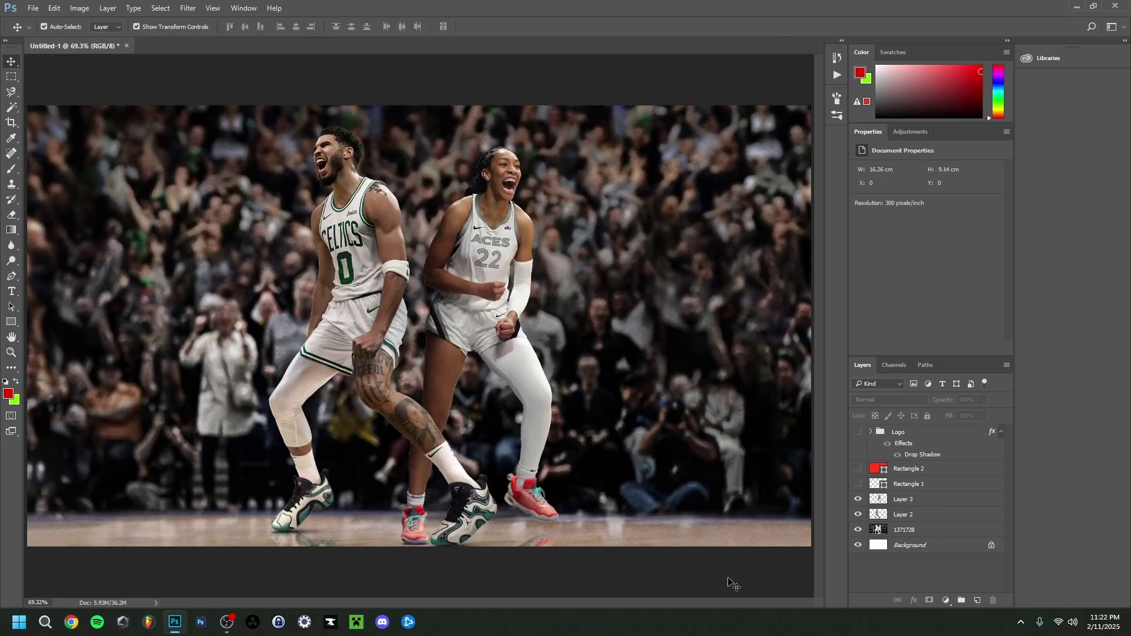
Step: Move both player cutout layers above the two rectangle layers in the layer stack
left_click(930, 514)
key("ctrl+bracketright")
key("ctrl+bracketright")
key("ctrl+bracketright")
left_click(932, 512)
key("ctrl+bracketright")
key("ctrl+bracketright")
key("ctrl+bracketright")
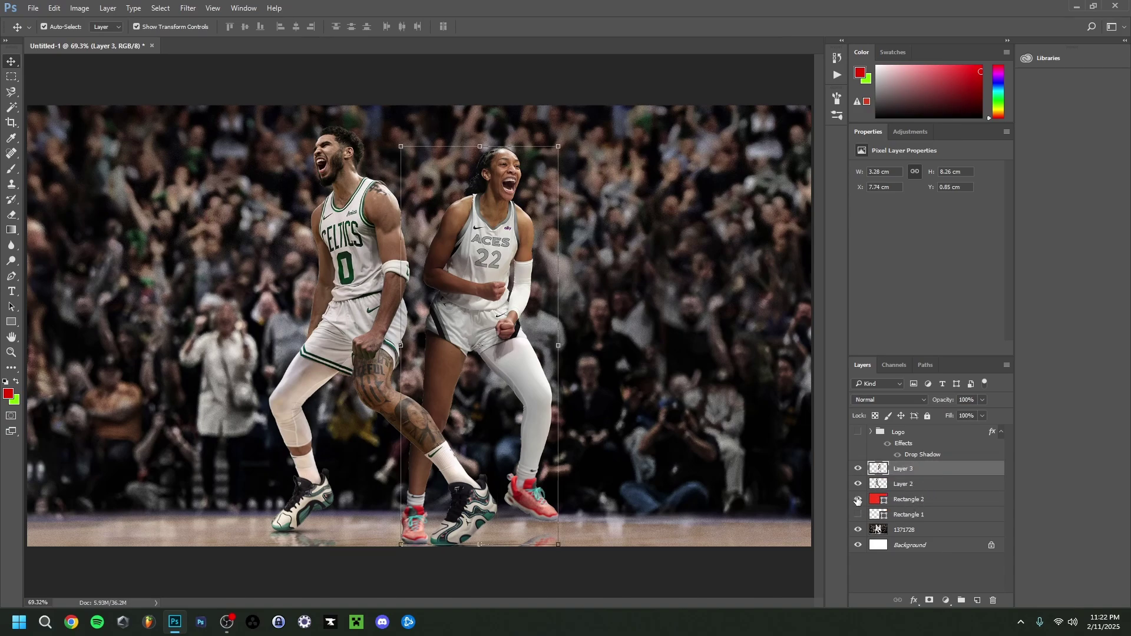
Step: Show the red overlay Rectangle 2 and the Logo group, and place the group beneath both player layers
left_click(858, 500)
left_click(11, 352)
right_click(379, 279)
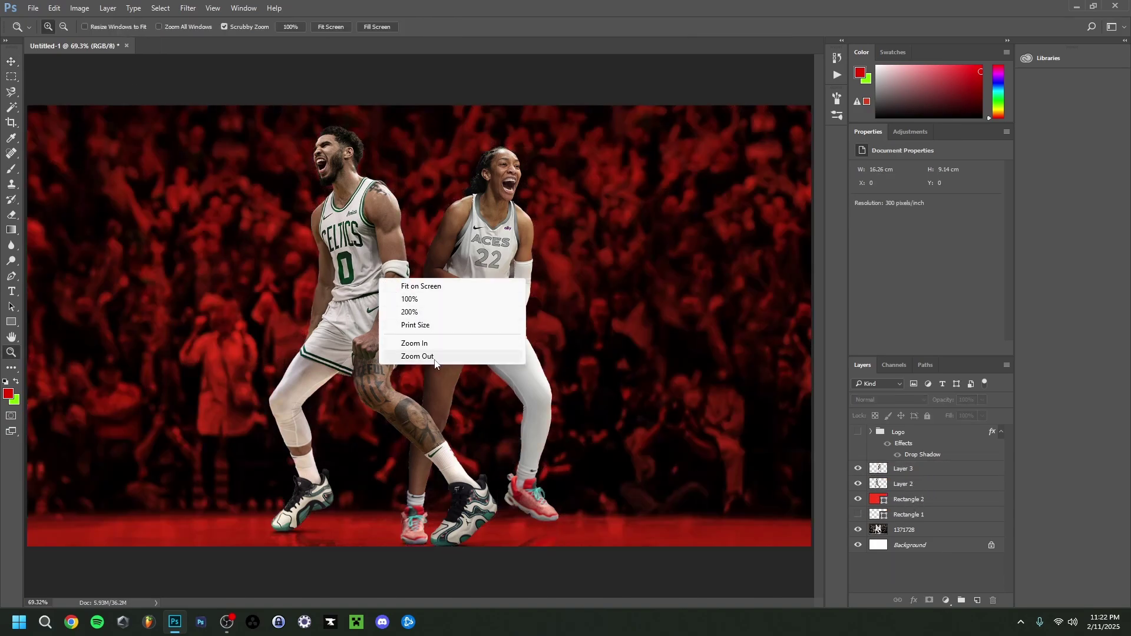
left_click(417, 357)
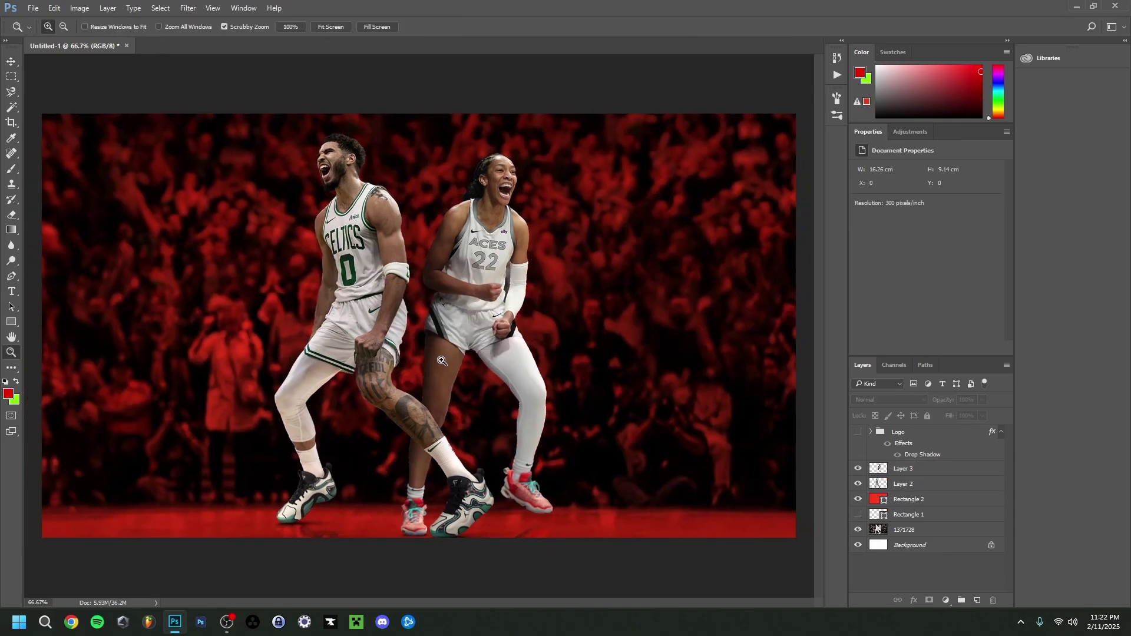
key("v")
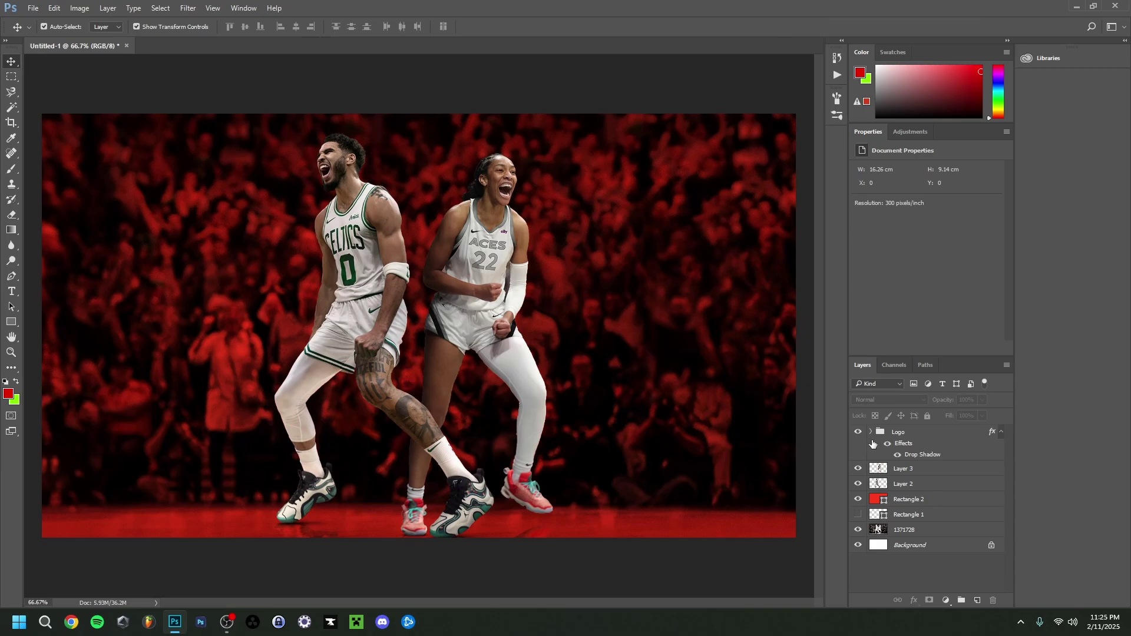
left_click(858, 432)
left_click_drag(937, 435, 936, 494)
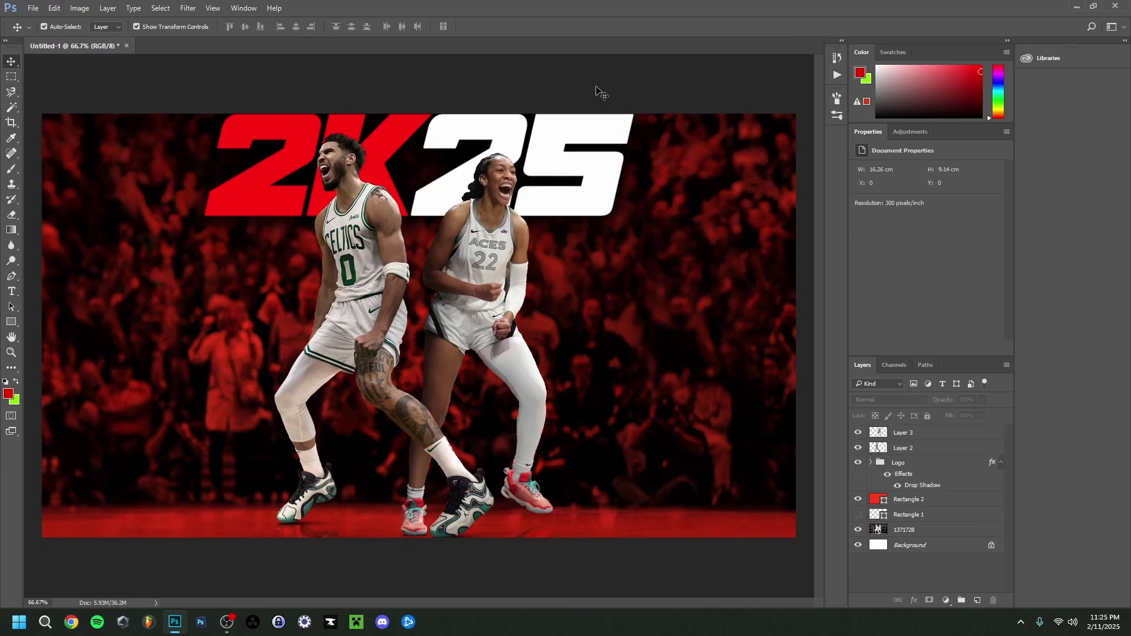
Step: Add the text THUMBNAIL in white with the American Captain font
left_click(5, 296)
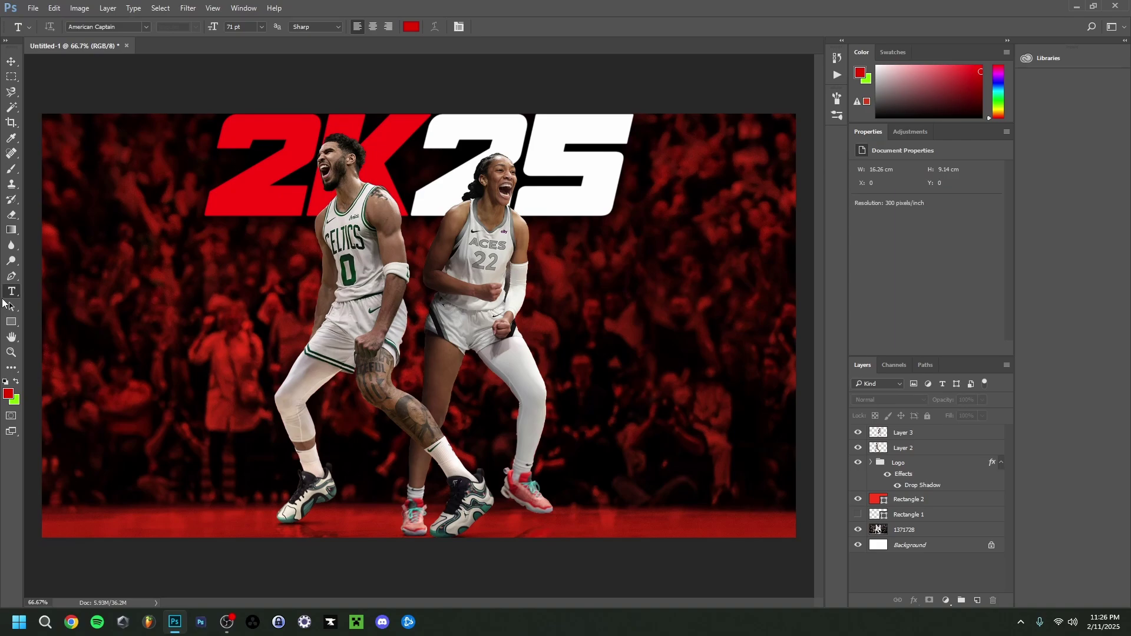
left_click(81, 322)
left_click(145, 27)
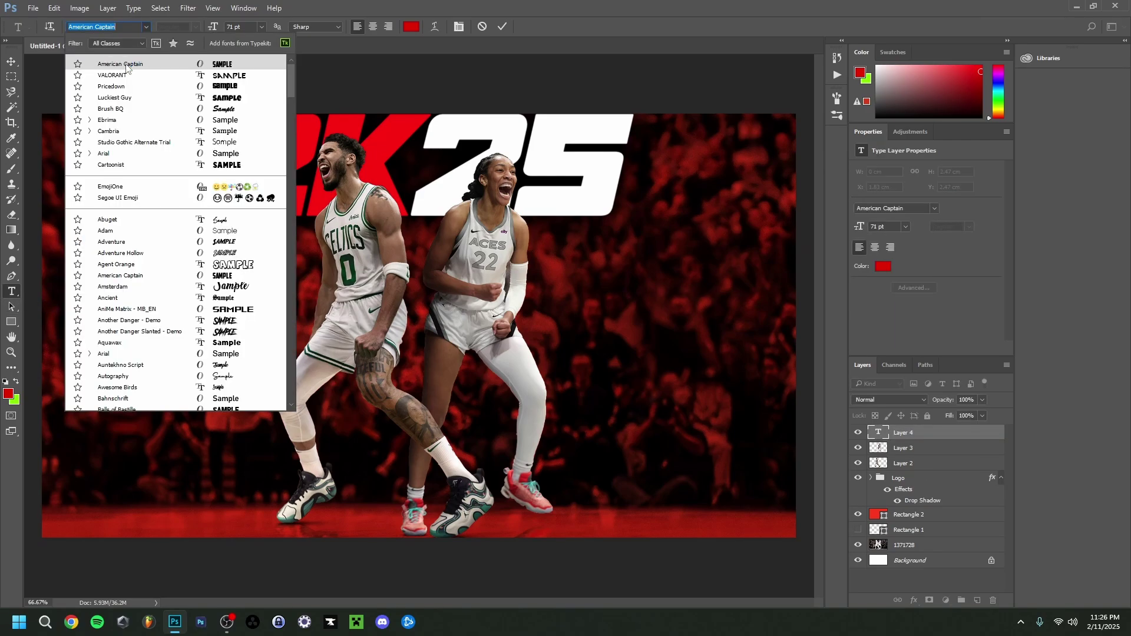
left_click(127, 64)
left_click(411, 26)
left_click(1040, 174)
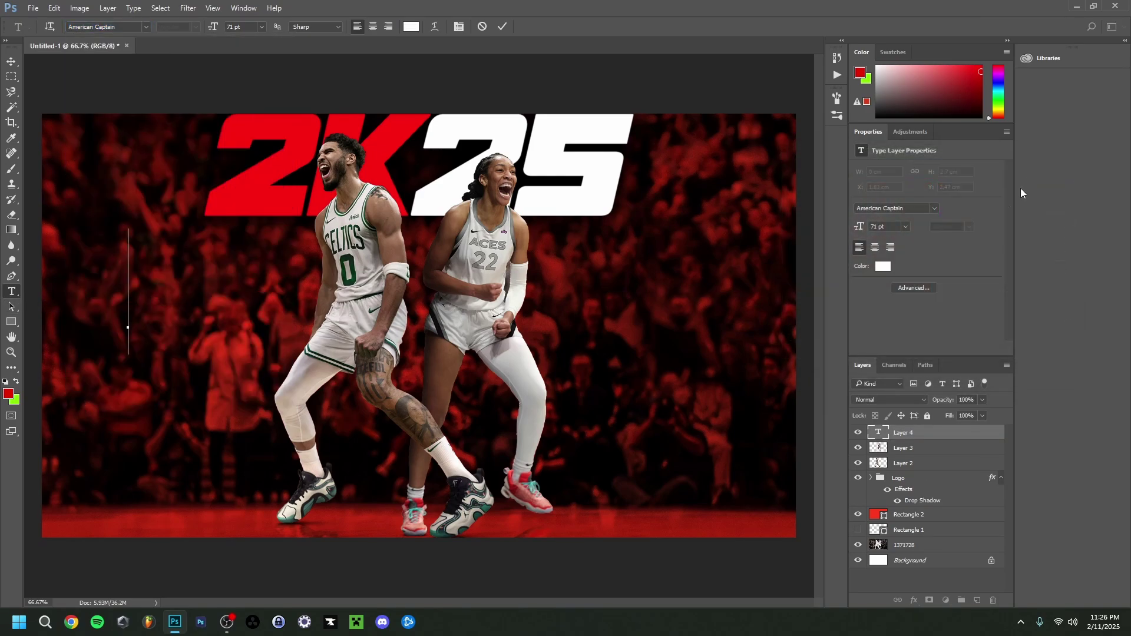
type("THUMBNAIL")
Step: Enlarge the THUMBNAIL text to 90 pt and move it down across the players, below the 2K25 logo
key("ctrl+a")
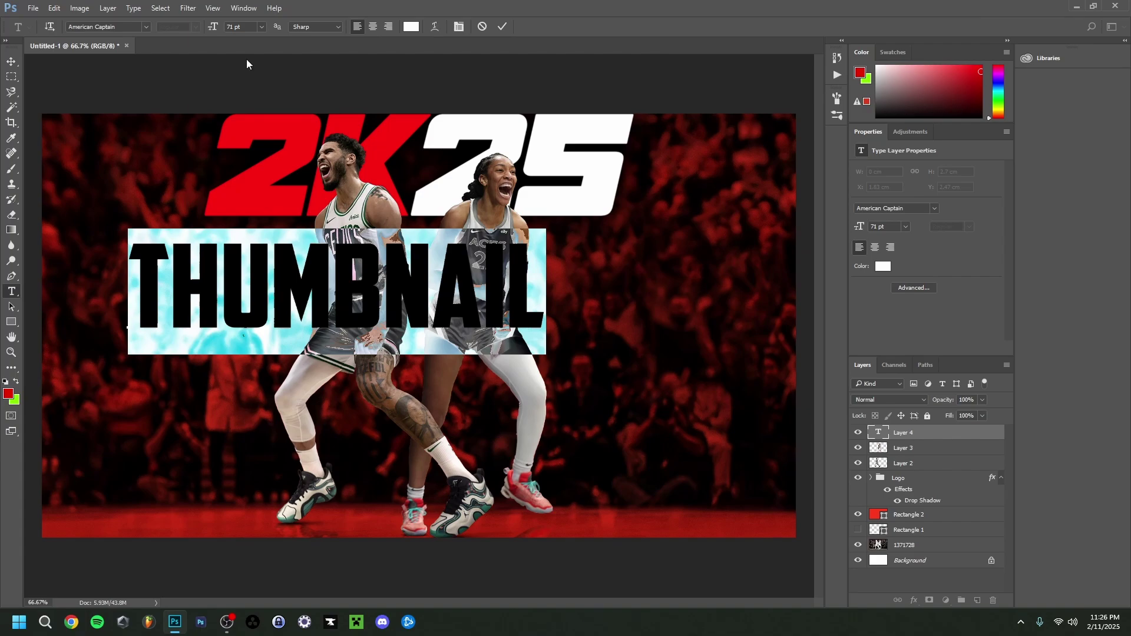
left_click(238, 26)
key("Up")
key("Up")
key("Up")
key("Up")
key("Up")
key("Up")
key("Up")
key("Up")
key("Up")
key("Up")
key("Up")
key("Up")
key("Up")
key("Up")
key("Up")
key("Up")
key("Up")
key("Up")
key("Up")
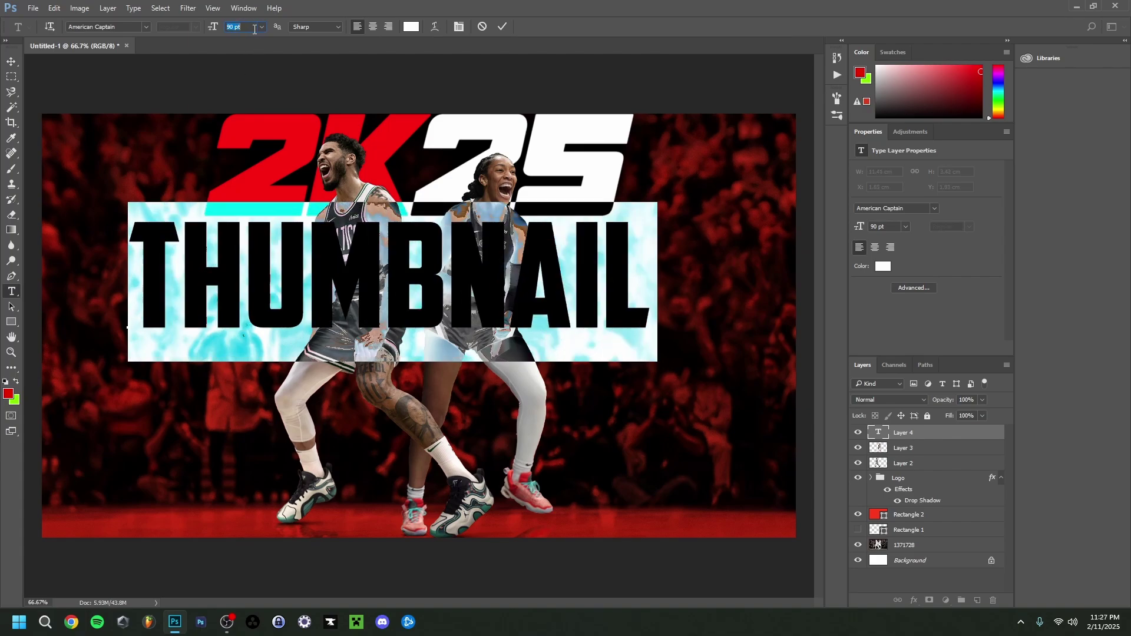
left_click_drag(571, 394, 579, 427)
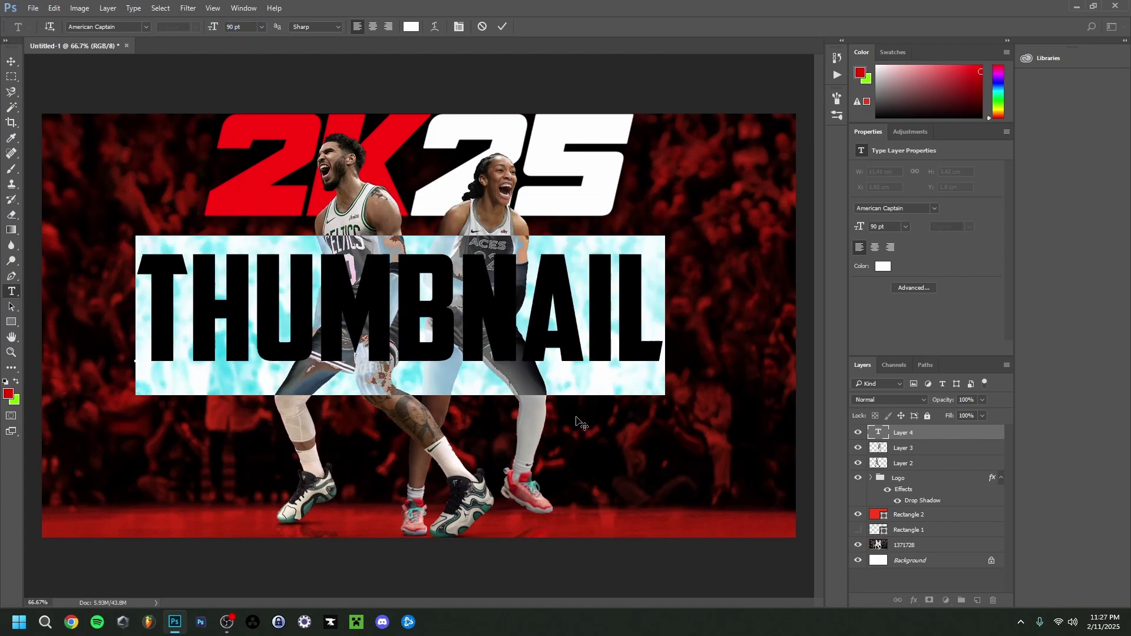
Step: Split THUMBNAIL with a gap of spaces between THUM and BNAIL around the players, and set the text size to 97 pt
left_click(532, 315)
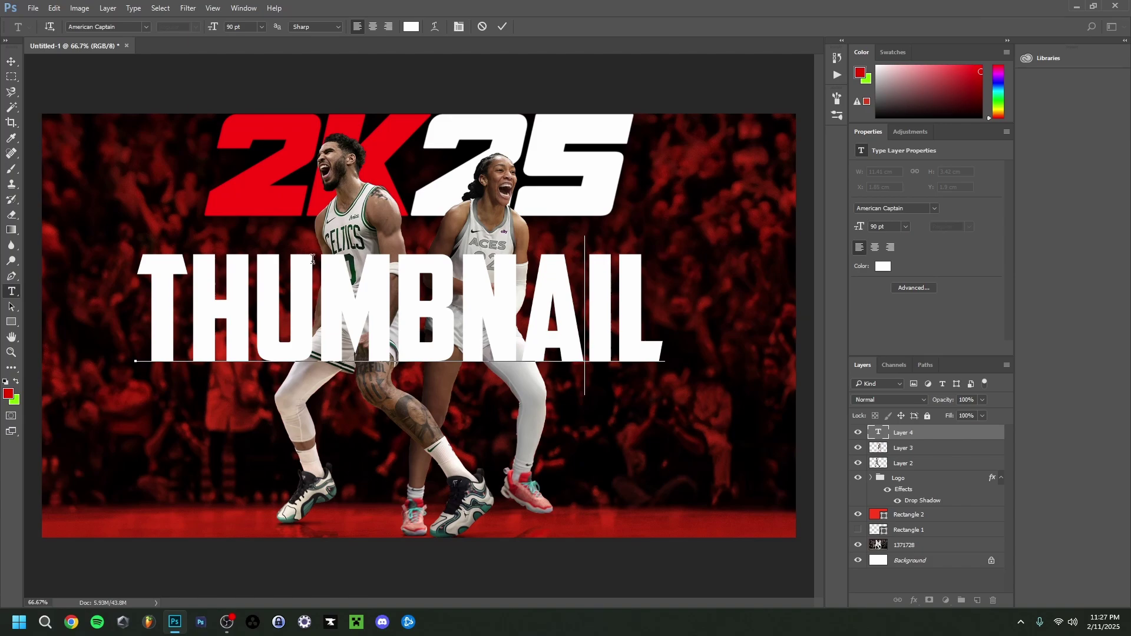
key("ctrl+z")
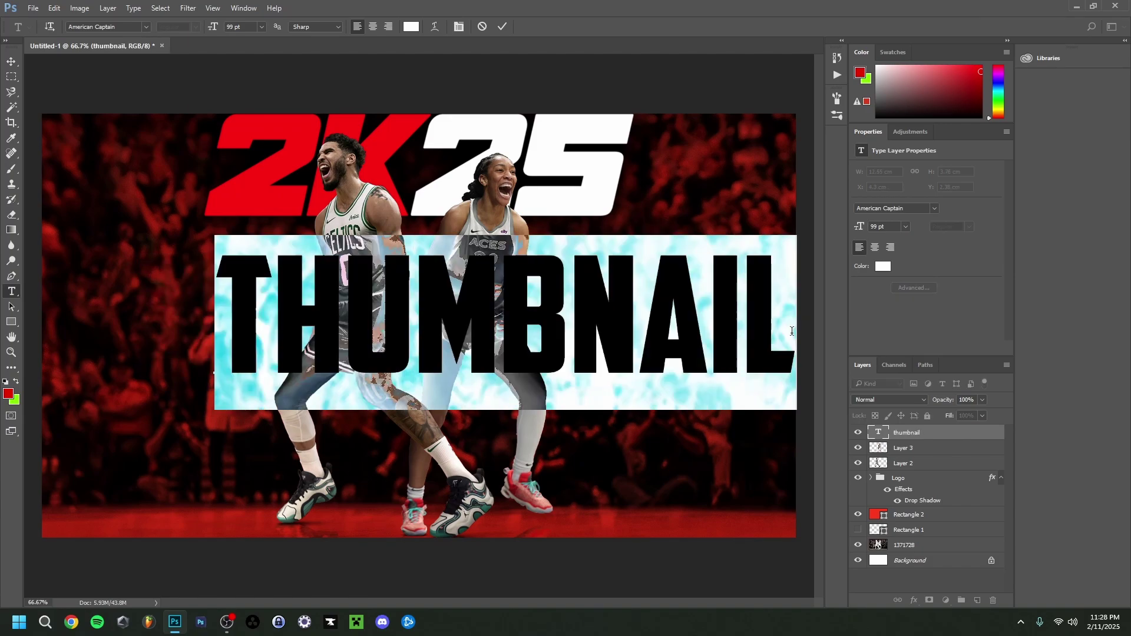
key("ctrl+z")
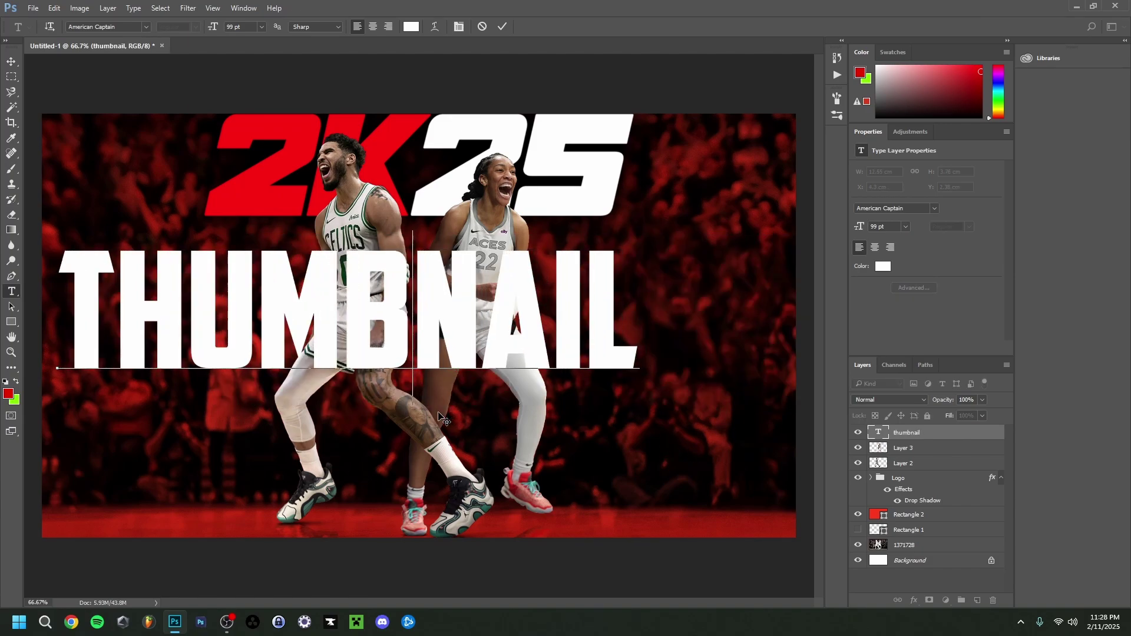
left_click(355, 325)
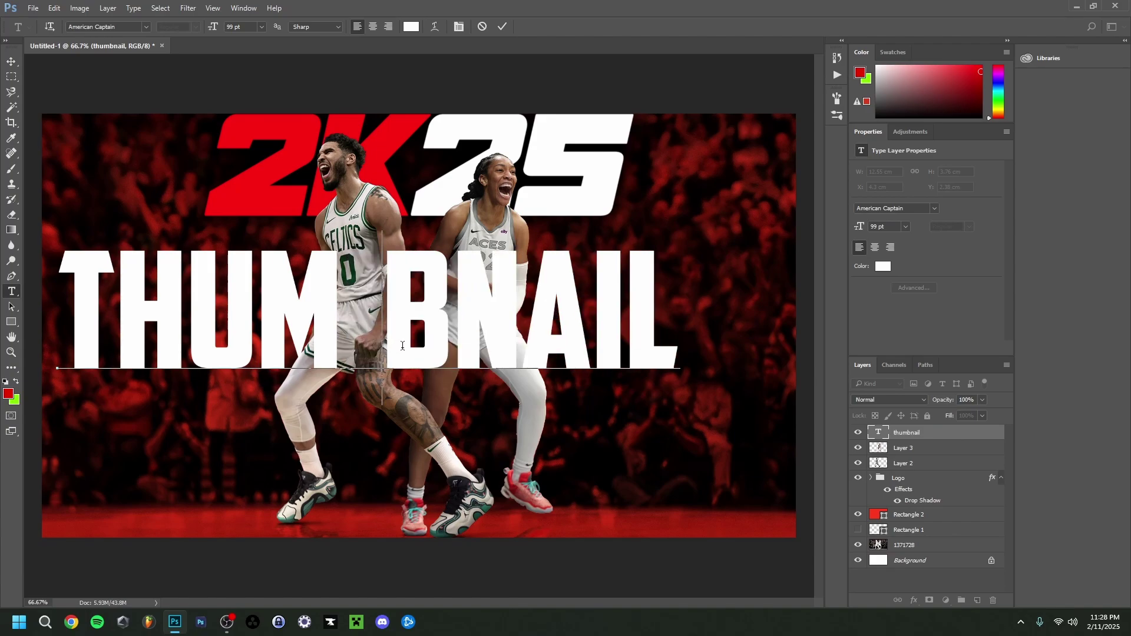
key("ctrl+a")
left_click(238, 27)
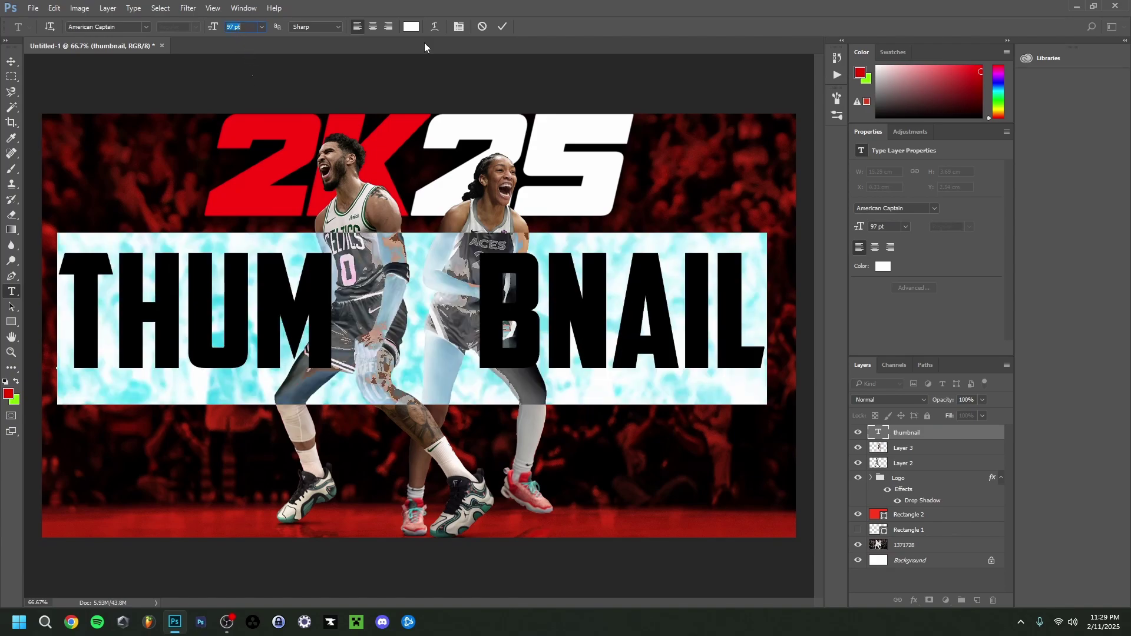
left_click(502, 26)
key("v")
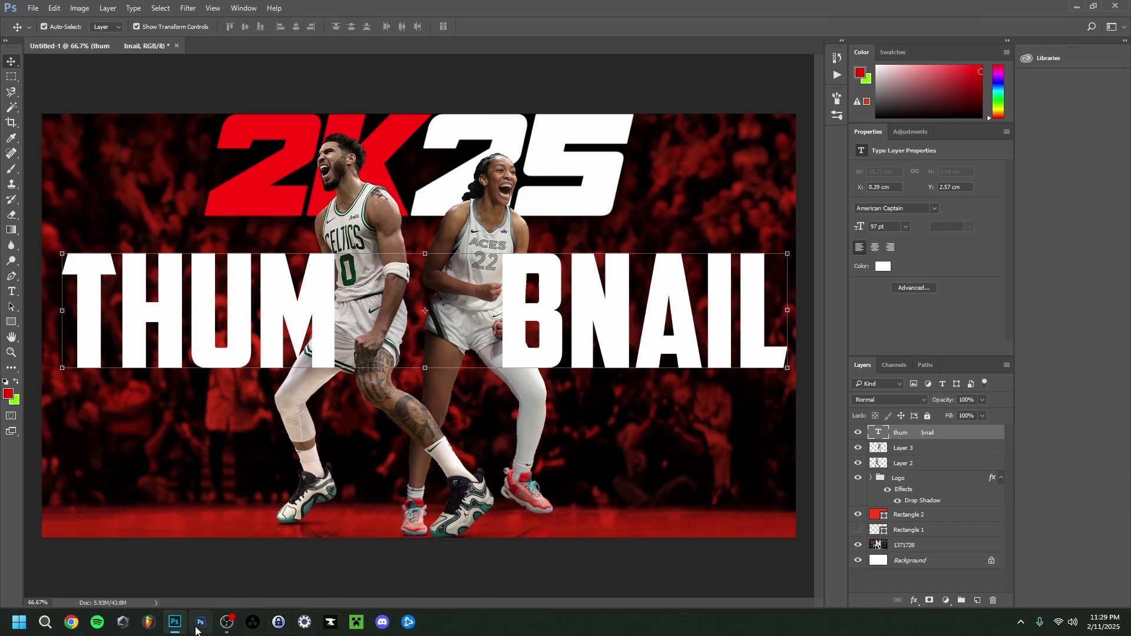
Step: Add a second white text line reading TUTORIAL in American Captain beneath the THUMBNAIL line
mouse_move(185, 632)
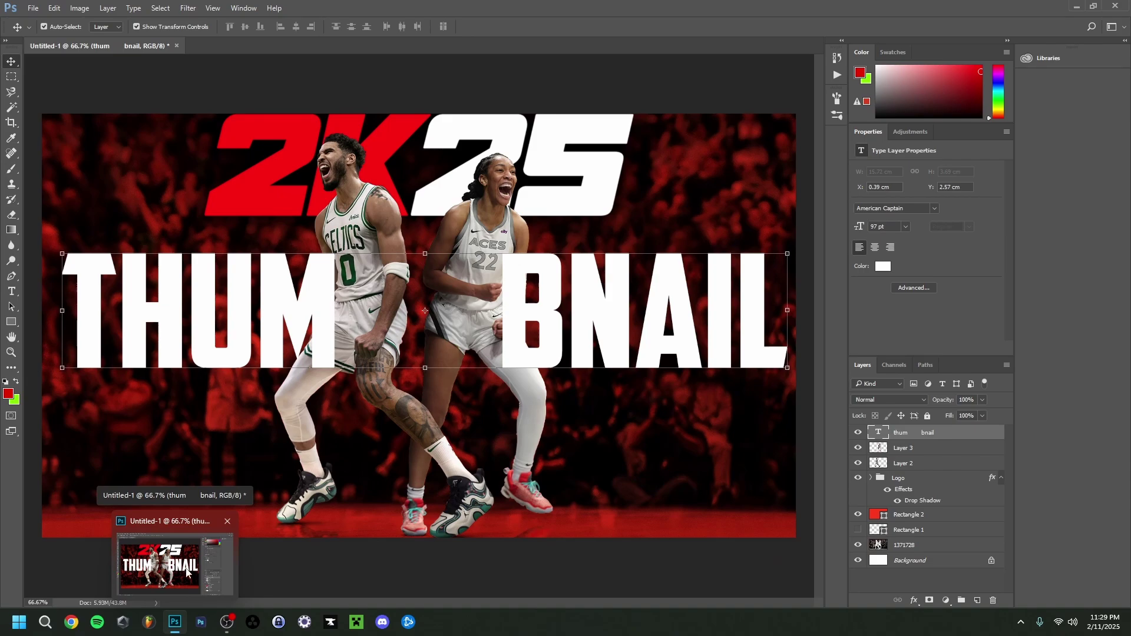
key("t")
left_click(193, 459)
type("tu")
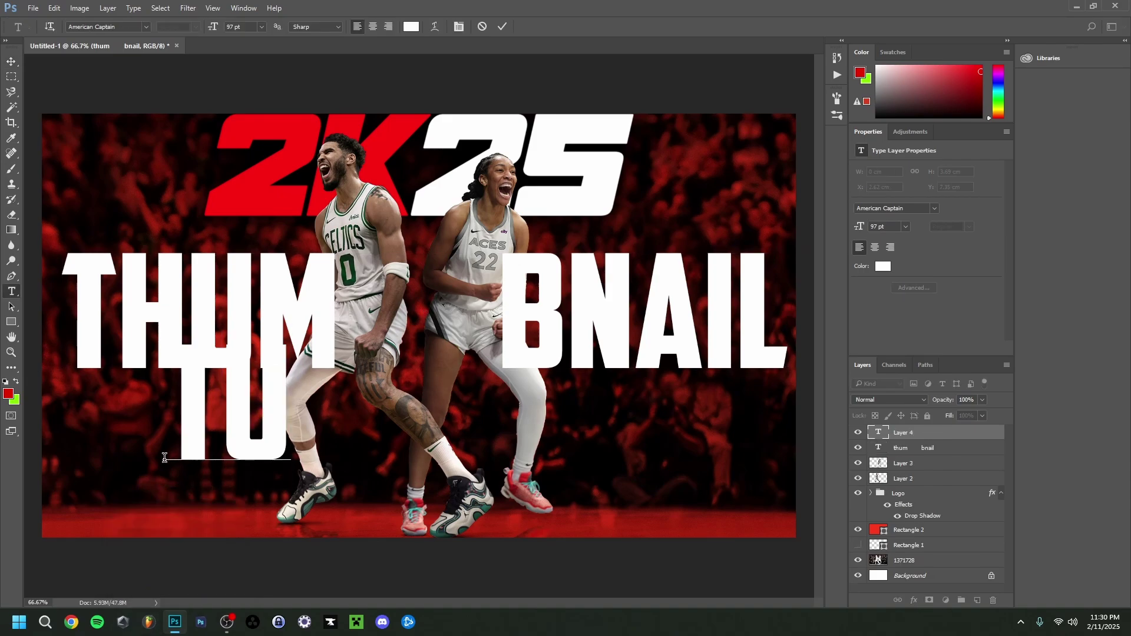
type("torial")
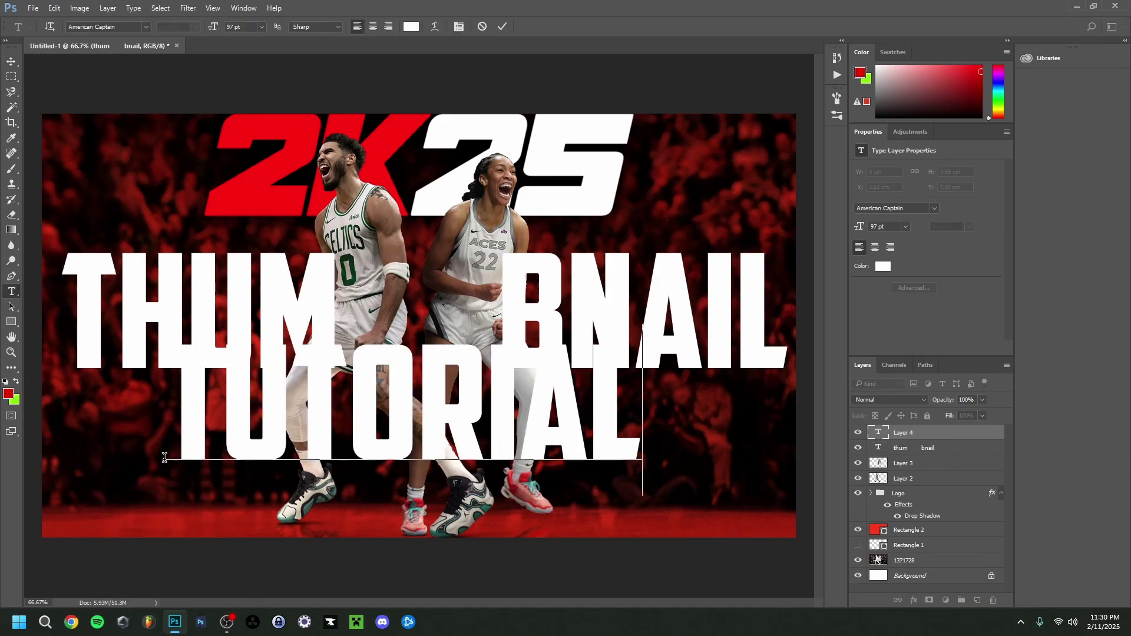
Step: Set the size of the TUTORIAL text to 80 pt
key("ctrl+a")
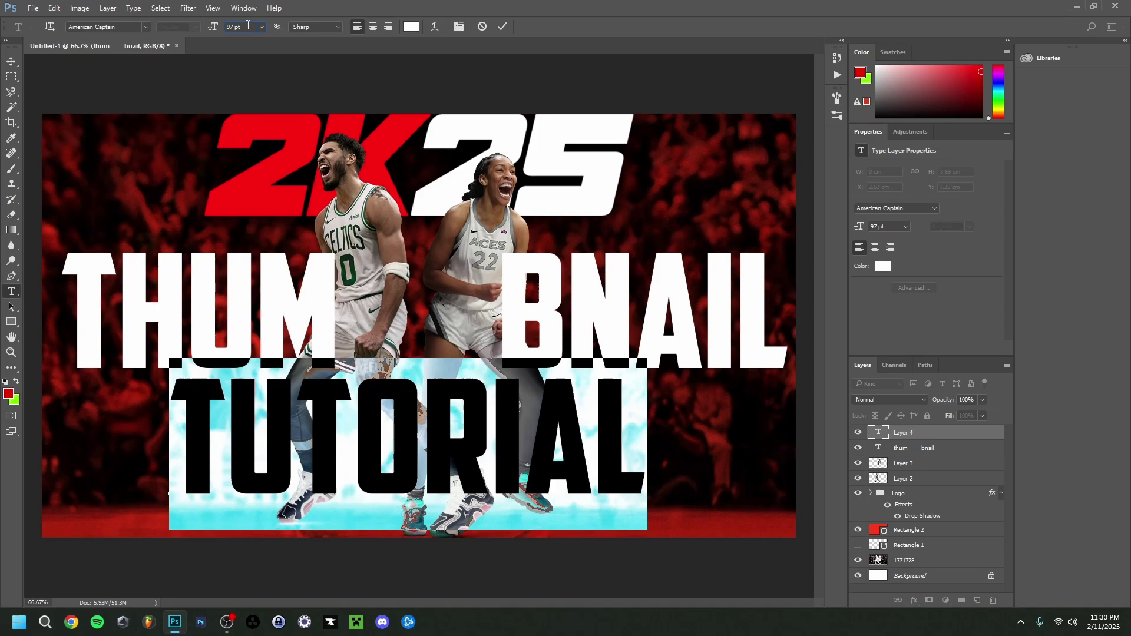
type("80")
key("Return")
left_click(303, 419)
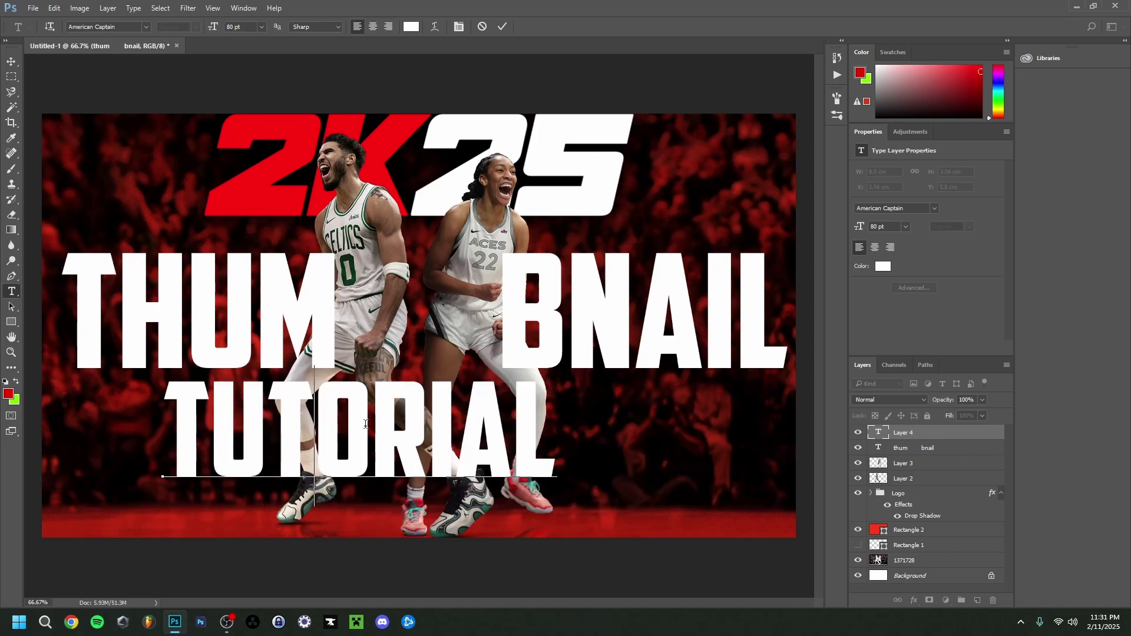
Step: Split TUTORIAL with a gap of spaces between TUTO and RIAL around the player's leg
key("Right")
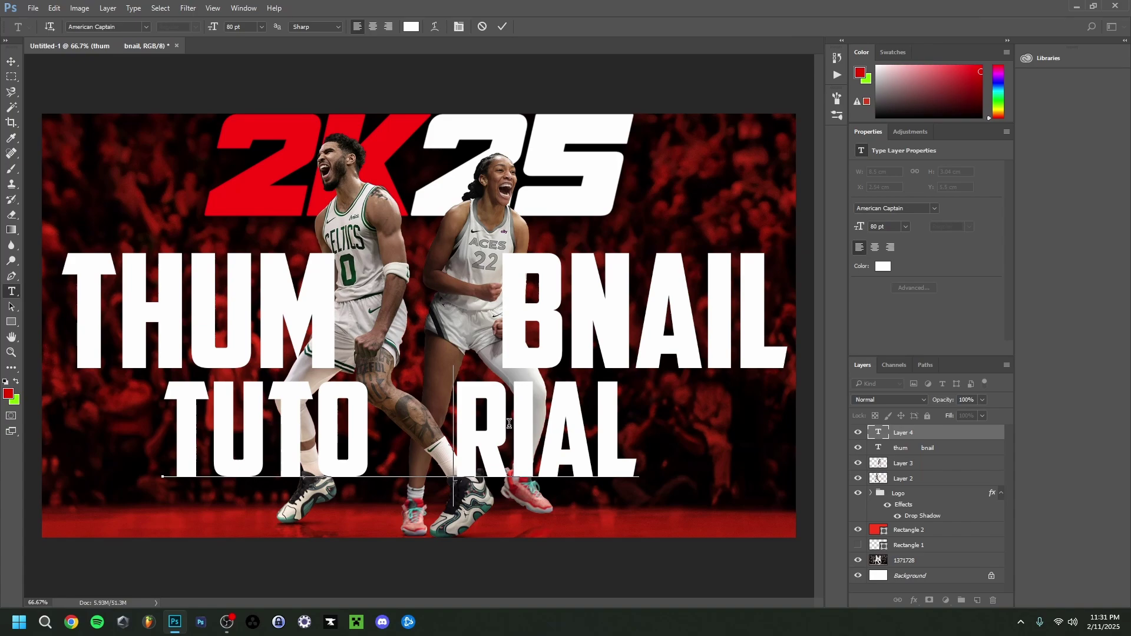
left_click(625, 437)
Step: Give the THUMBNAIL text layer a black Outer Glow with 1% spread and a size of 51 px
left_click(917, 447)
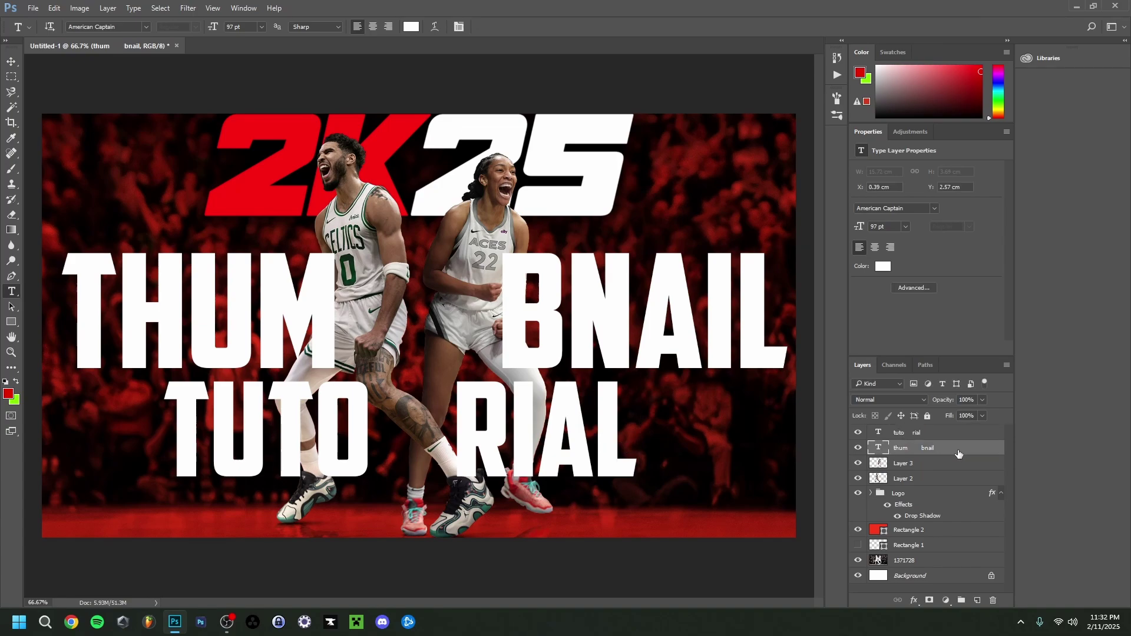
double_click(958, 454)
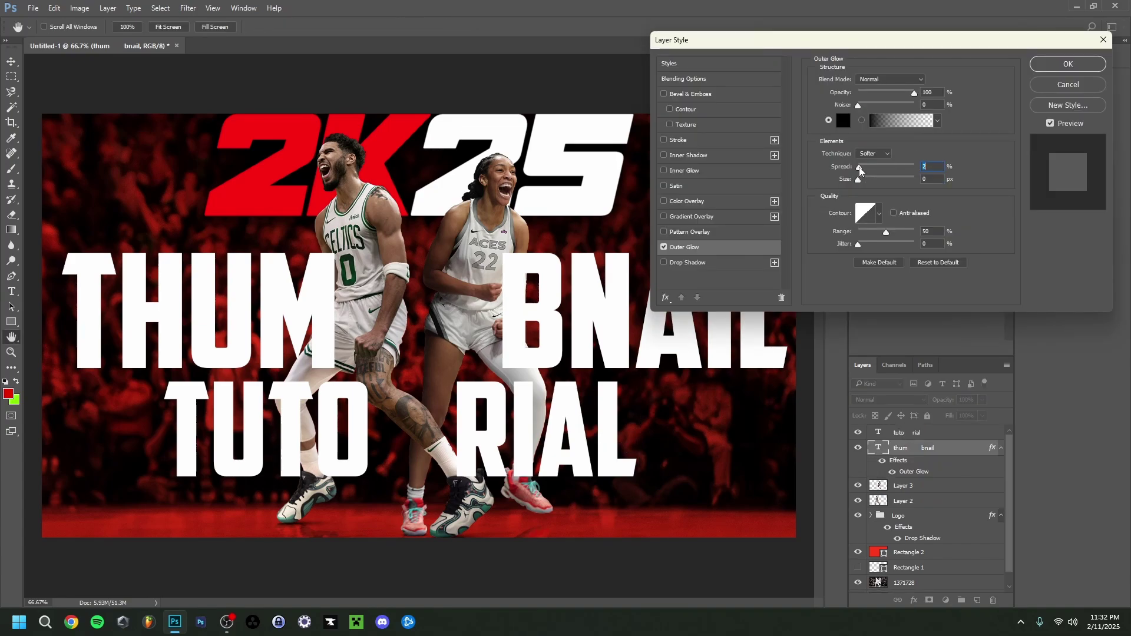
left_click_drag(860, 170, 859, 170)
left_click_drag(858, 180, 874, 185)
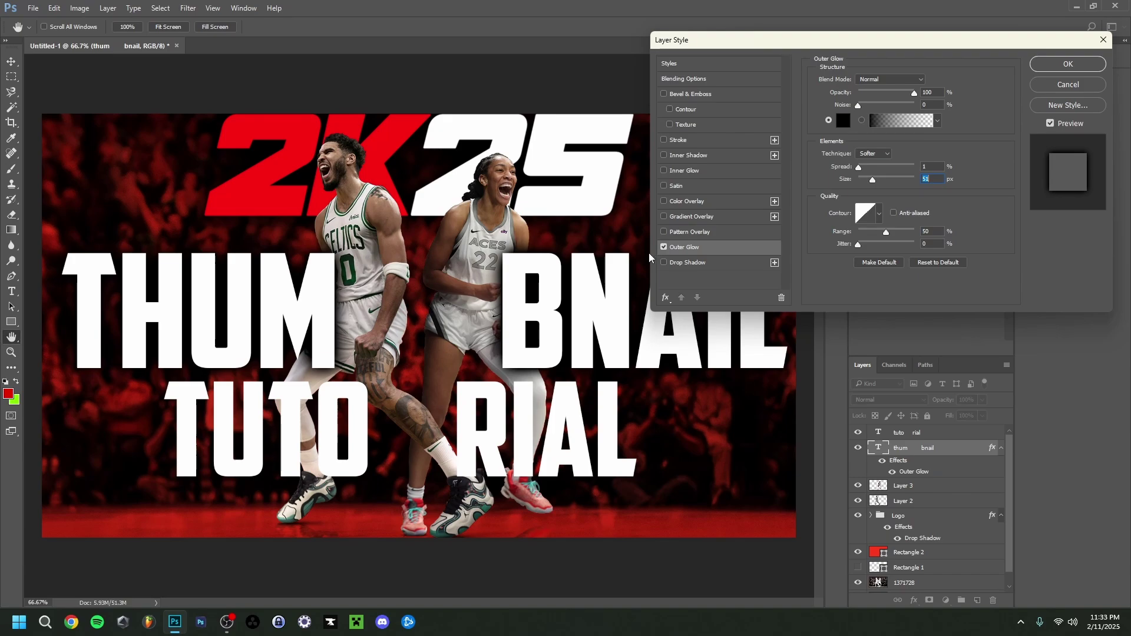
left_click(1056, 63)
Step: Apply the same black Outer Glow to the TUTORIAL text layer
left_click(935, 432)
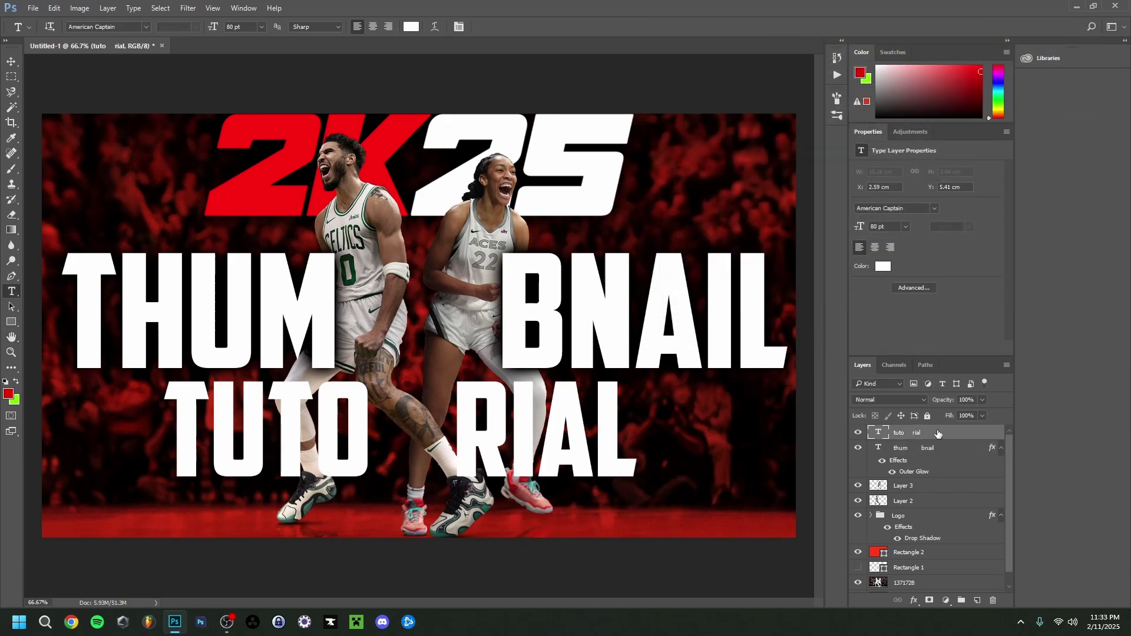
double_click(938, 433)
left_click(713, 247)
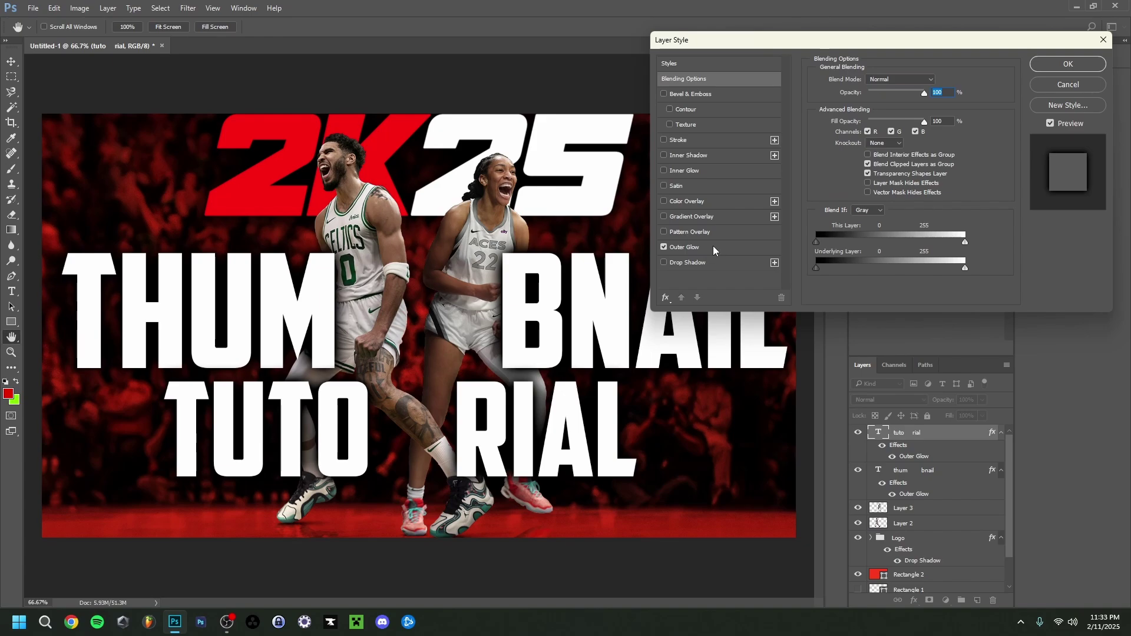
left_click(1099, 65)
Step: Group the two player layers, Layer 3 and Layer 2, and name the group Transparent
left_click(907, 477)
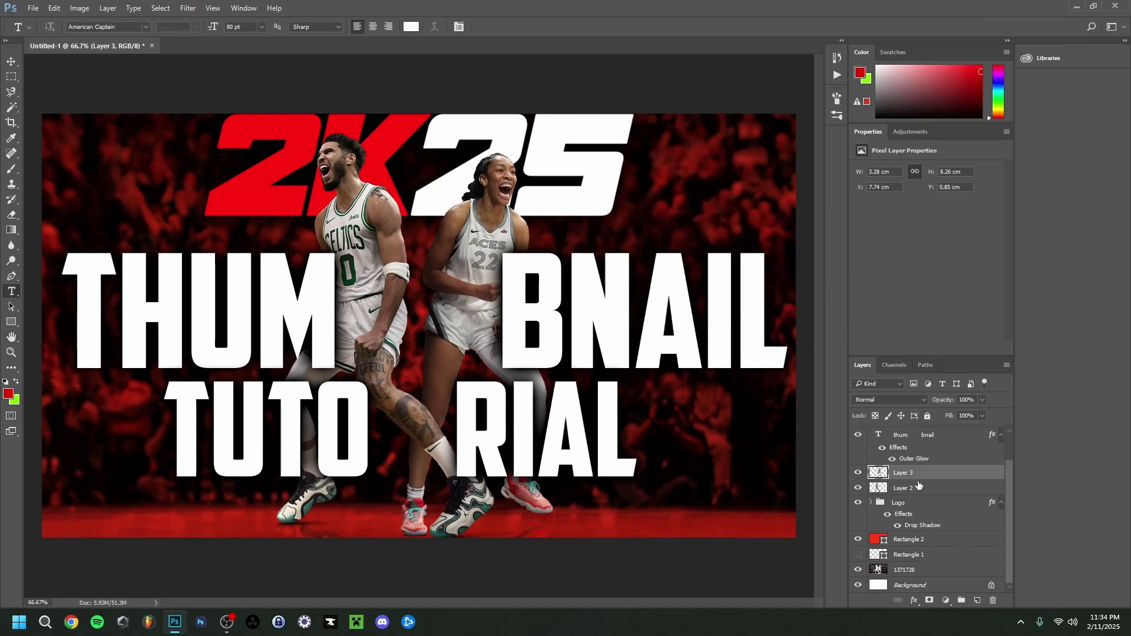
left_click(910, 489, "shift")
key("ctrl+g")
double_click(910, 490)
type("Trans")
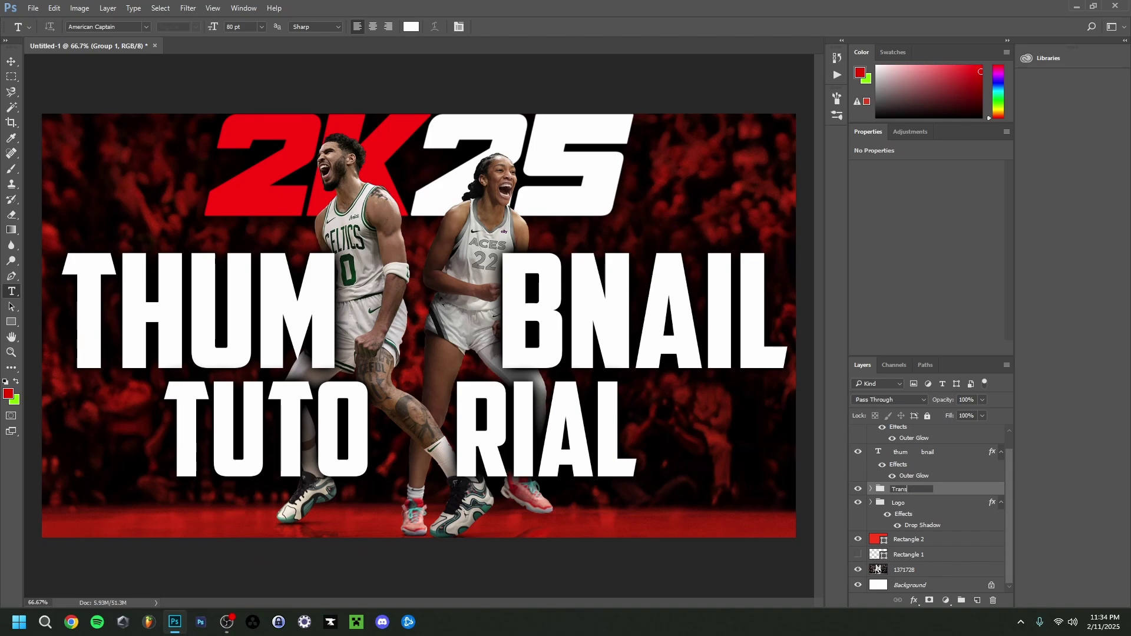
type("parent")
key("Return")
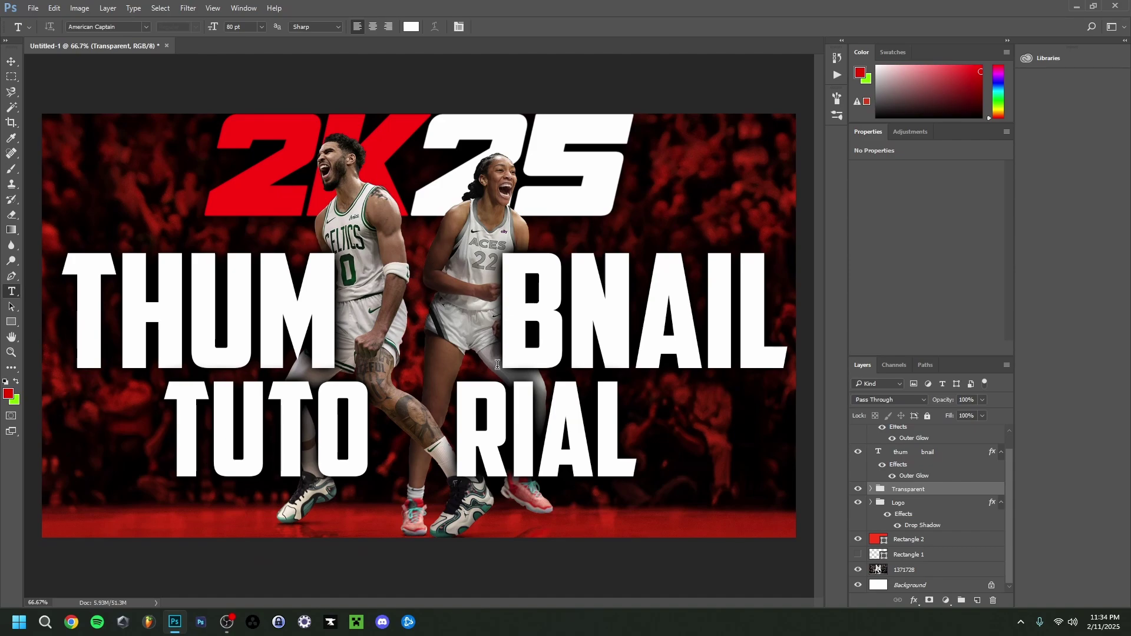
Step: Hide both text layers and add a Hue/Saturation adjustment layer above the Transparent group
left_click(865, 470)
left_click(858, 470)
left_click(858, 433)
left_click(908, 507)
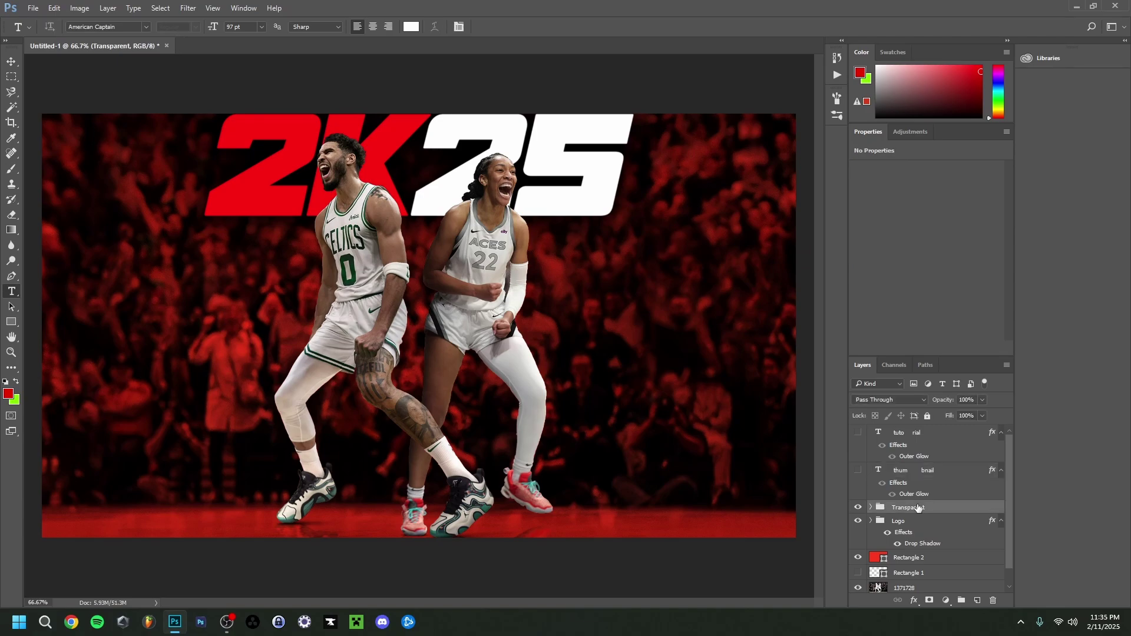
left_click(910, 131)
left_click(875, 174)
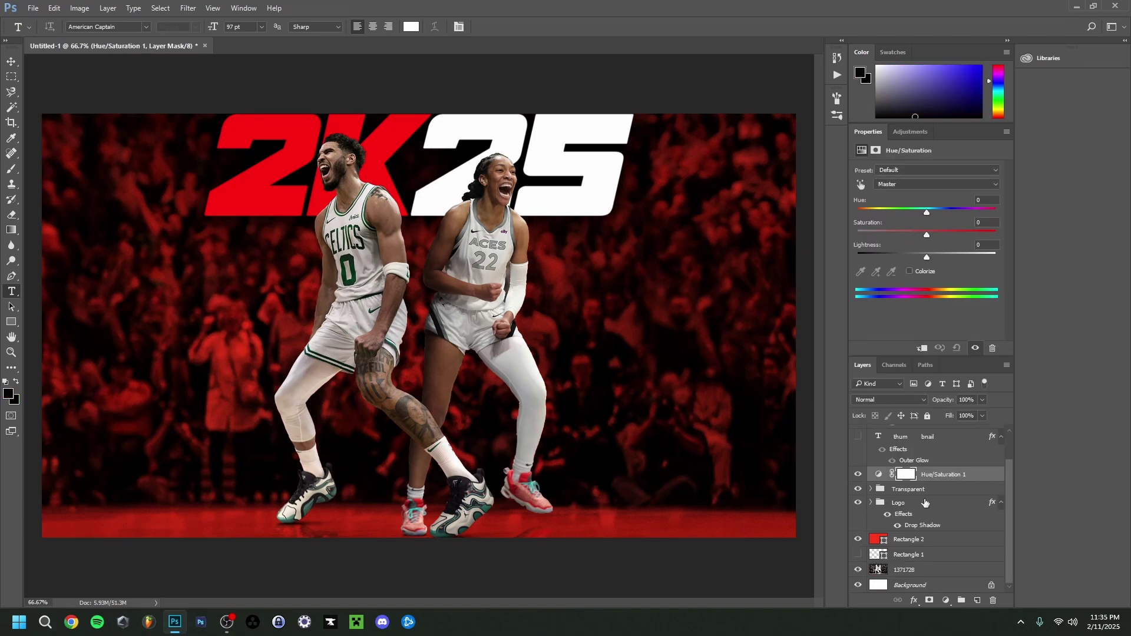
Step: Clip the Hue/Saturation adjustment to the Transparent group with a clipping mask
left_click(874, 492)
left_click(871, 489)
left_click(871, 489)
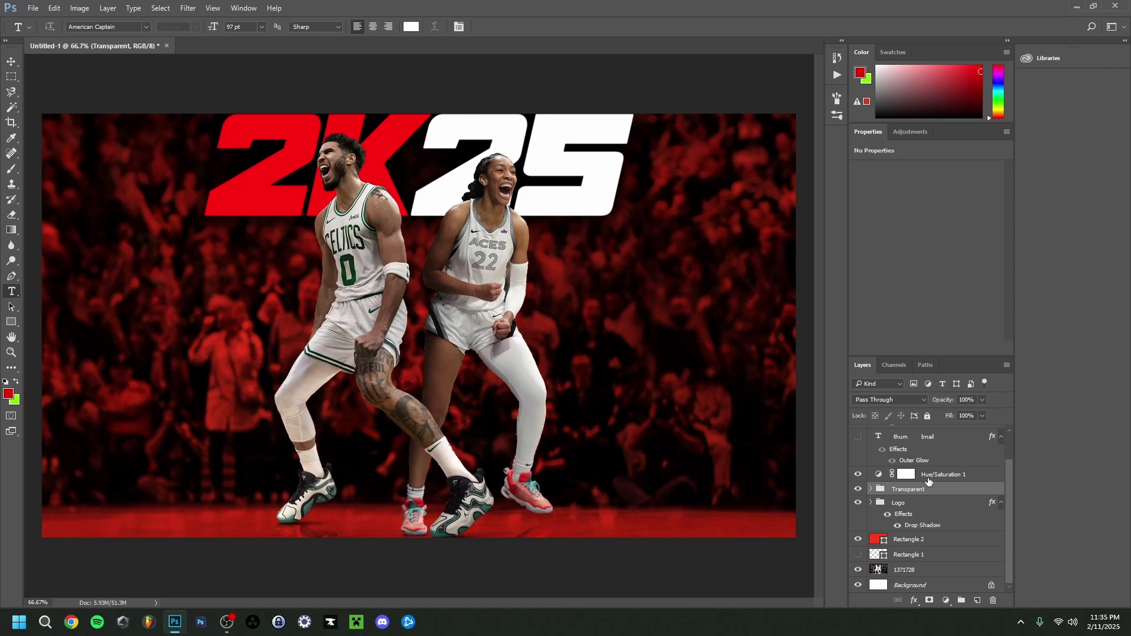
left_click(932, 476)
right_click(932, 477)
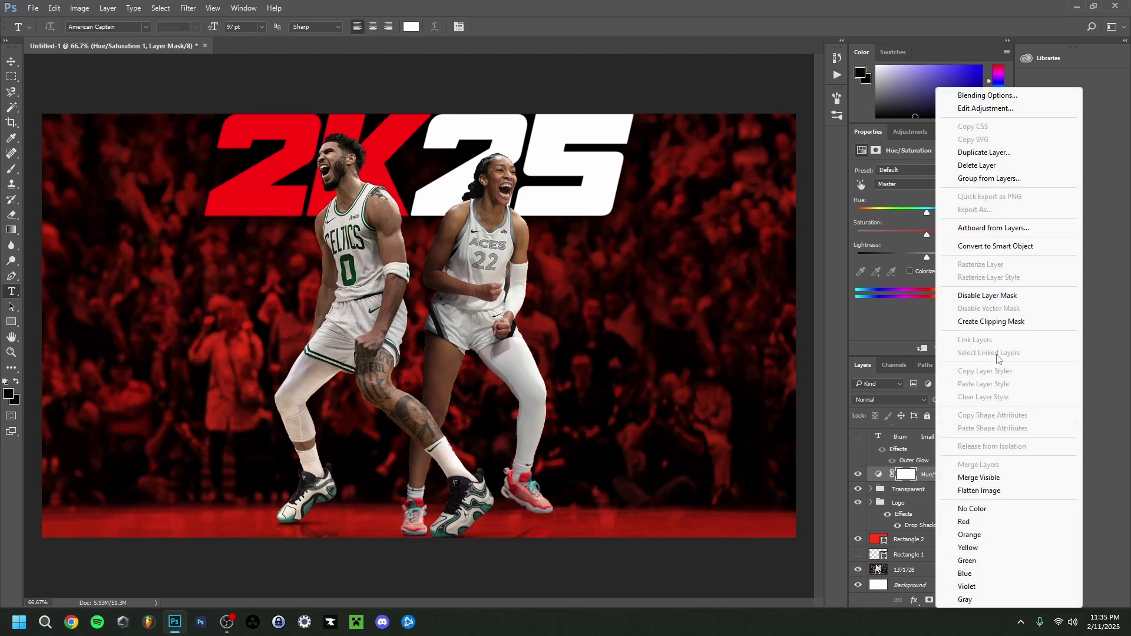
left_click(988, 322)
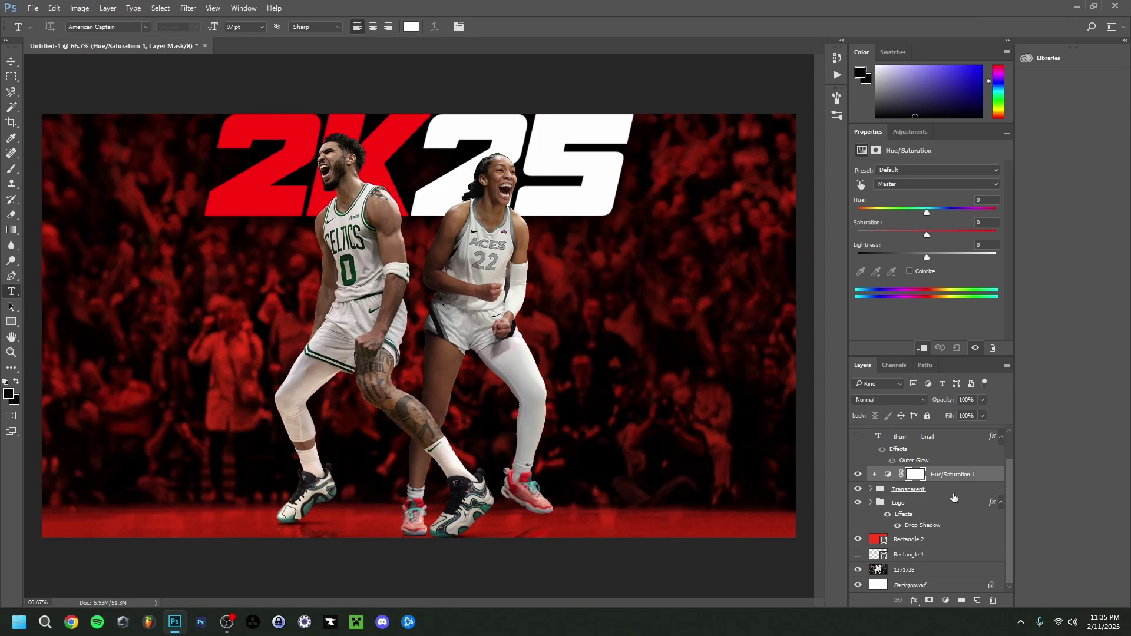
Step: Colorize the players red with the Hue/Saturation adjustment at a saturation of 42
left_click(910, 271)
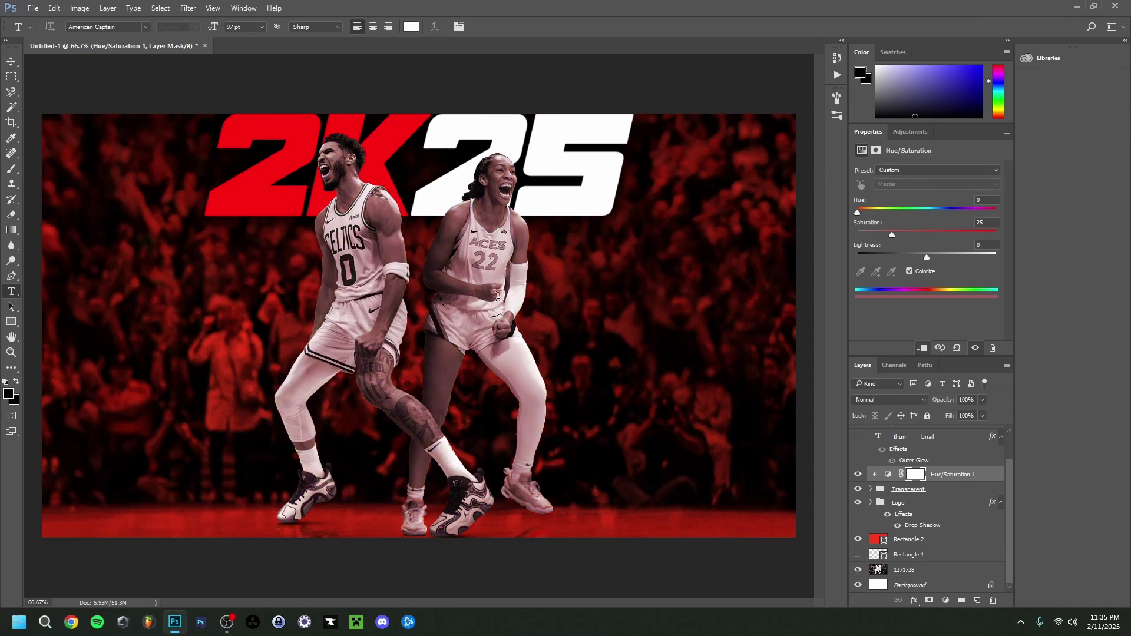
left_click_drag(911, 232, 981, 234)
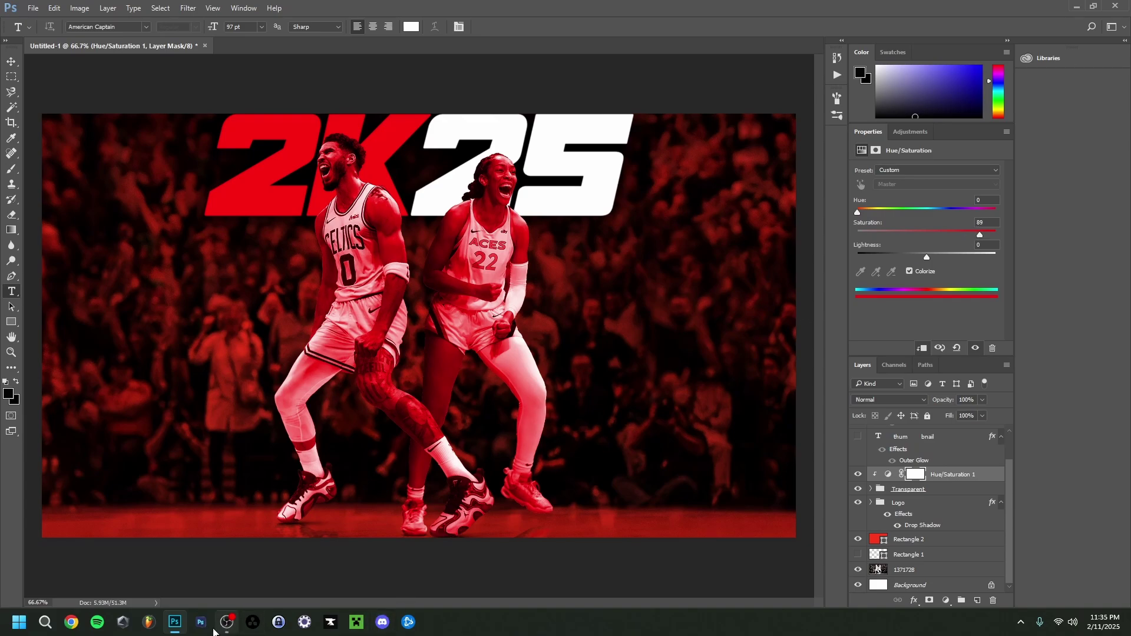
mouse_move(175, 630)
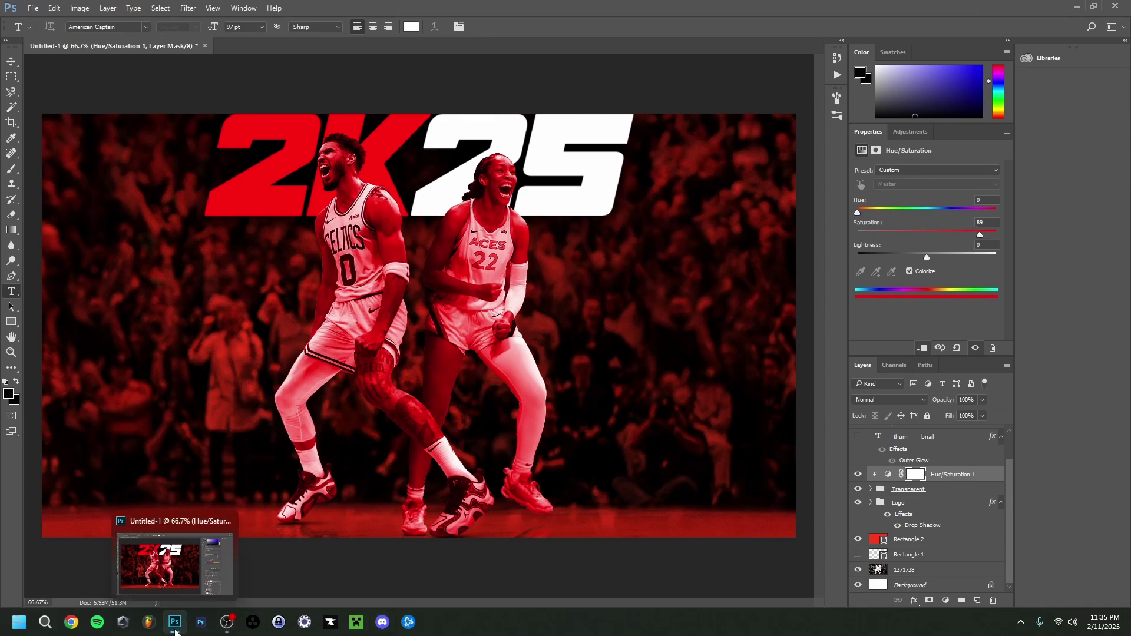
left_click(964, 233)
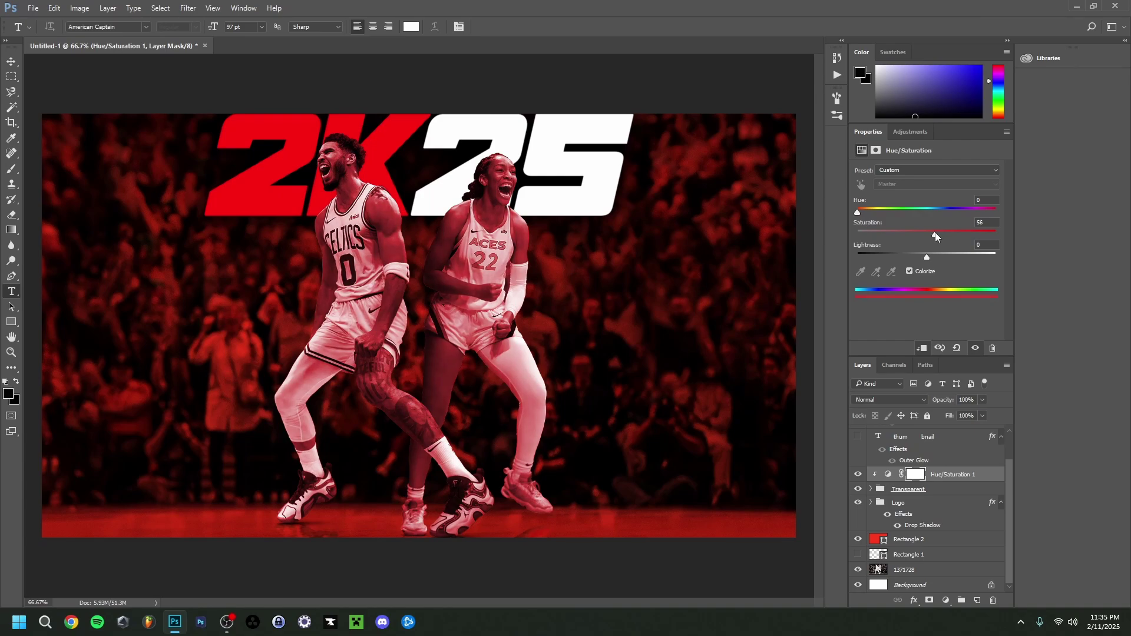
left_click_drag(936, 236, 914, 239)
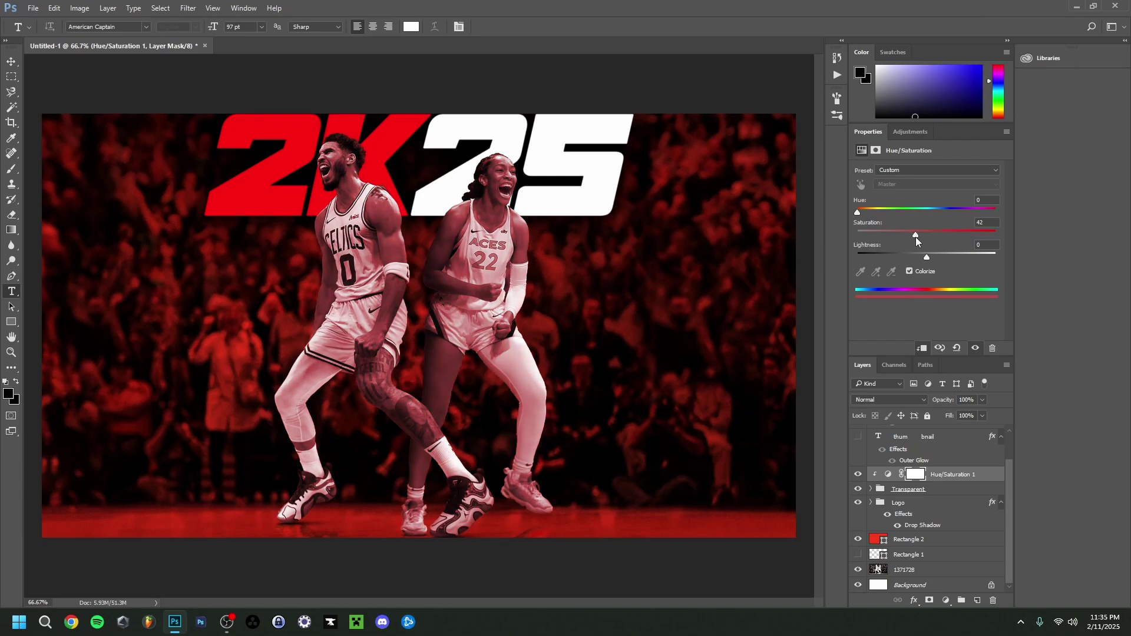
mouse_move(174, 633)
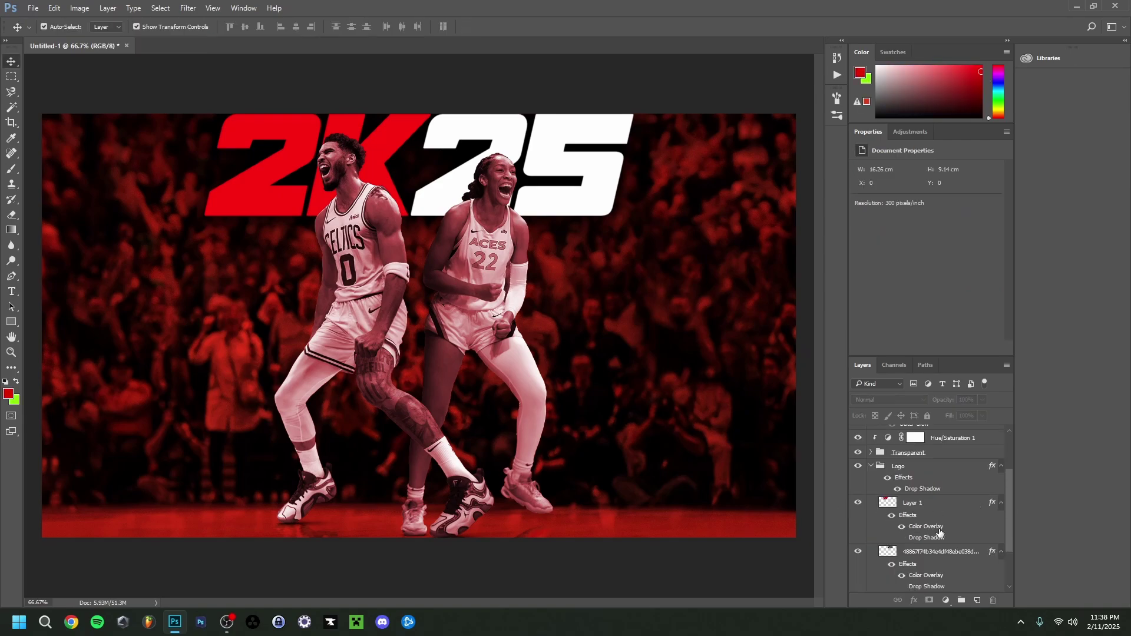
Step: Select the hidden THUMBNAIL and TUTORIAL text layers
scroll(943, 541, "up", 5)
left_click(931, 471)
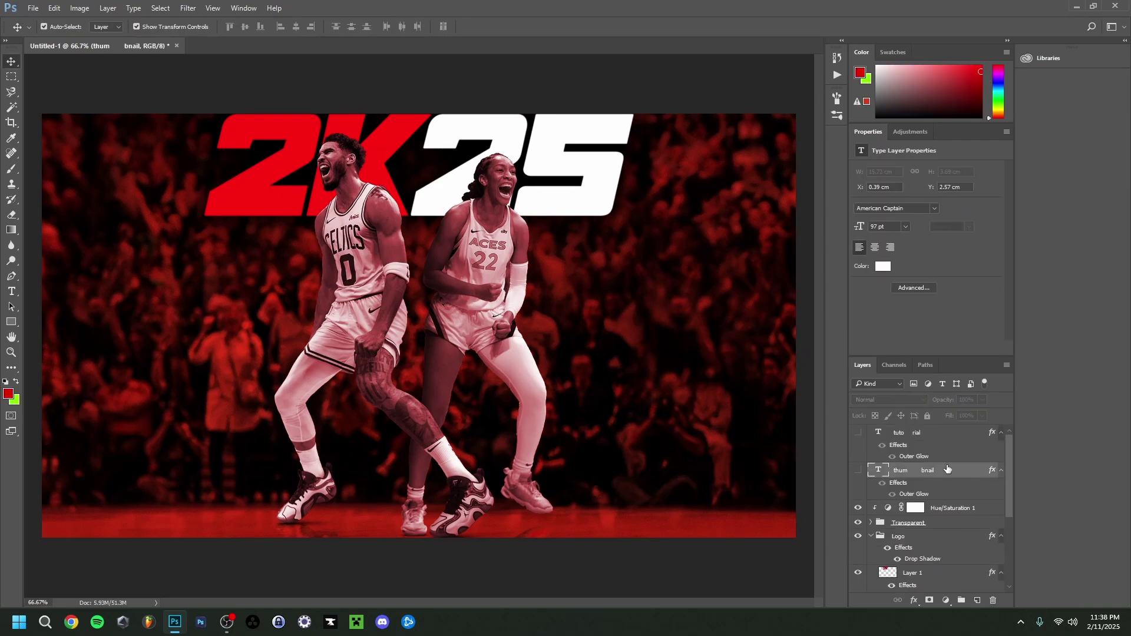
left_click(934, 435, "ctrl")
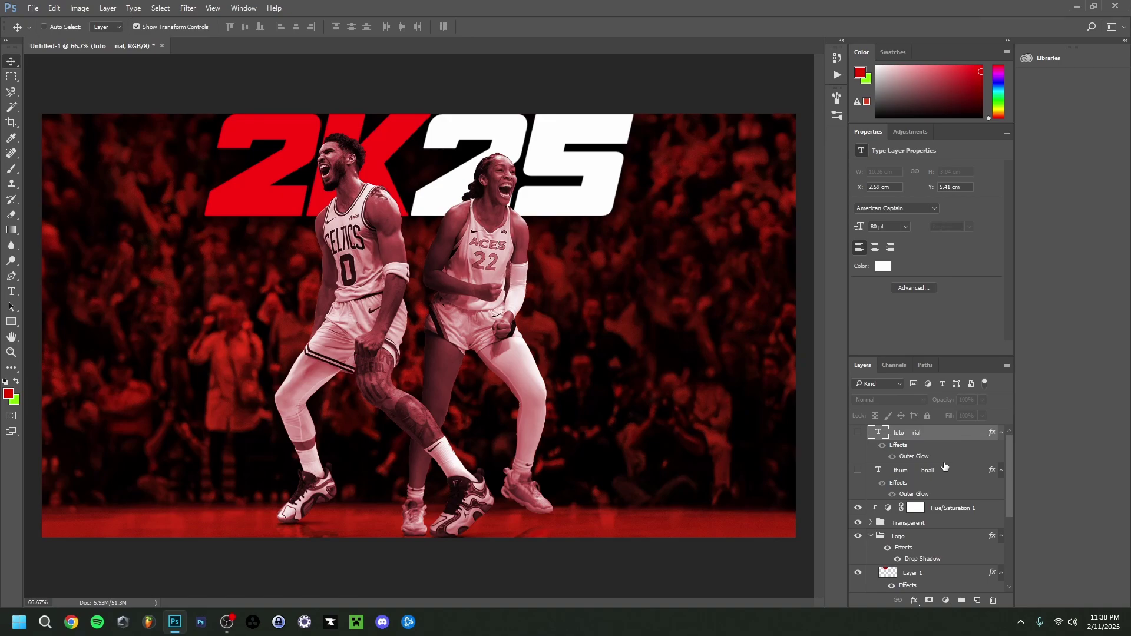
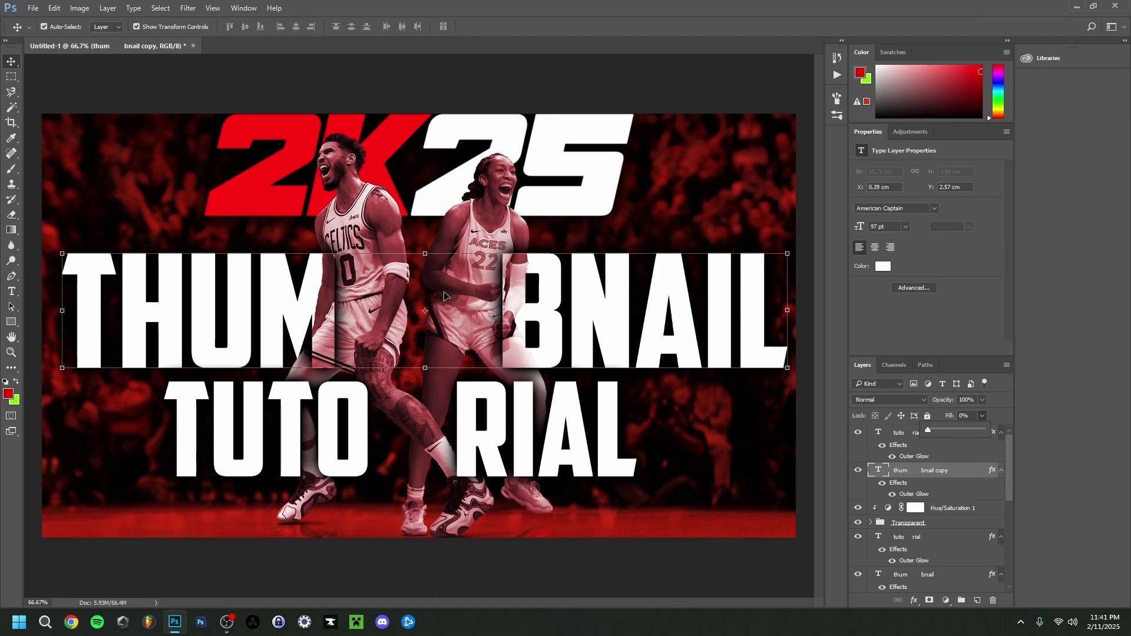
Step: Set the fill of the THUMBNAIL copy to 0% and give it a 1 px black outside stroke
key("Return")
left_click(915, 606)
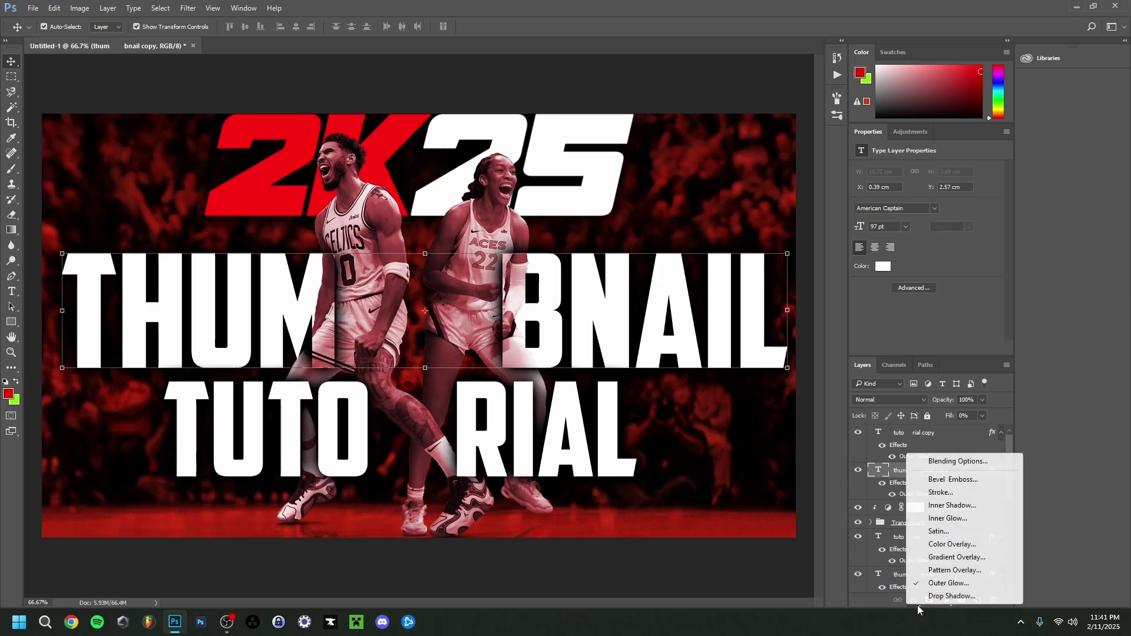
left_click(955, 495)
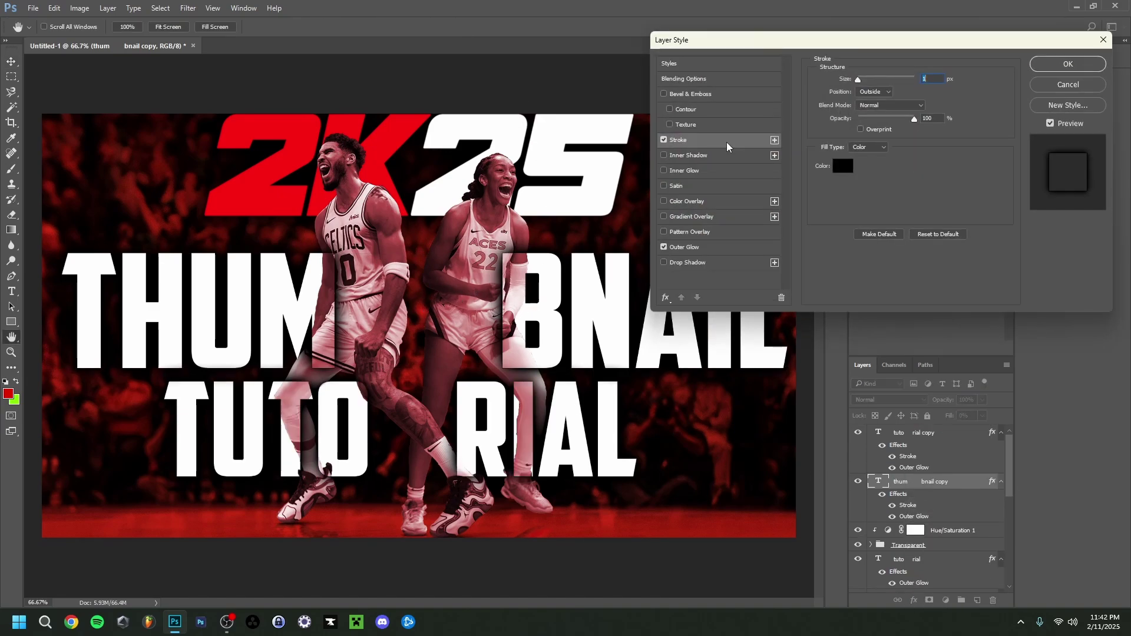
left_click(1066, 65)
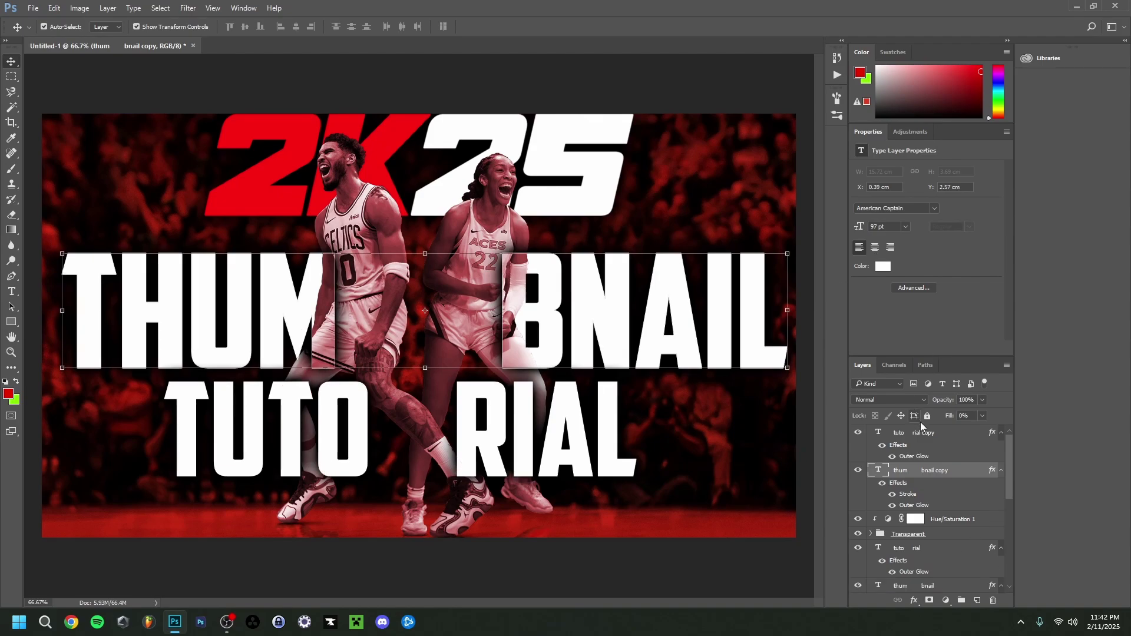
Step: Set the fill of the TUTORIAL copy to 0% and give it a 1 px black outside stroke
left_click(938, 443)
left_click(982, 416)
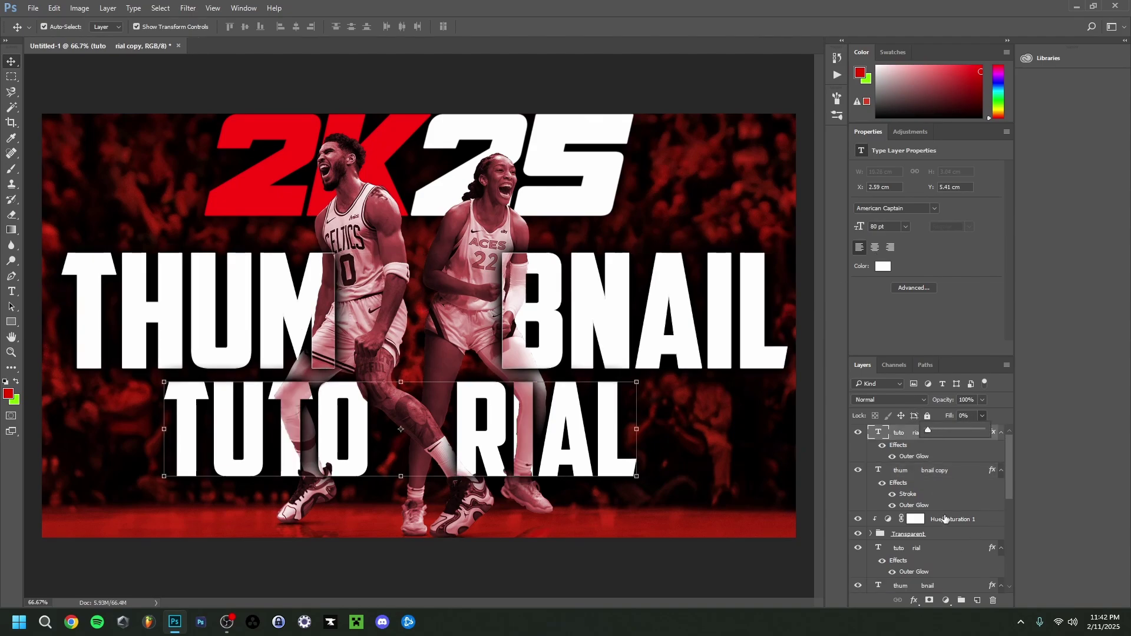
left_click(914, 600)
left_click(940, 492)
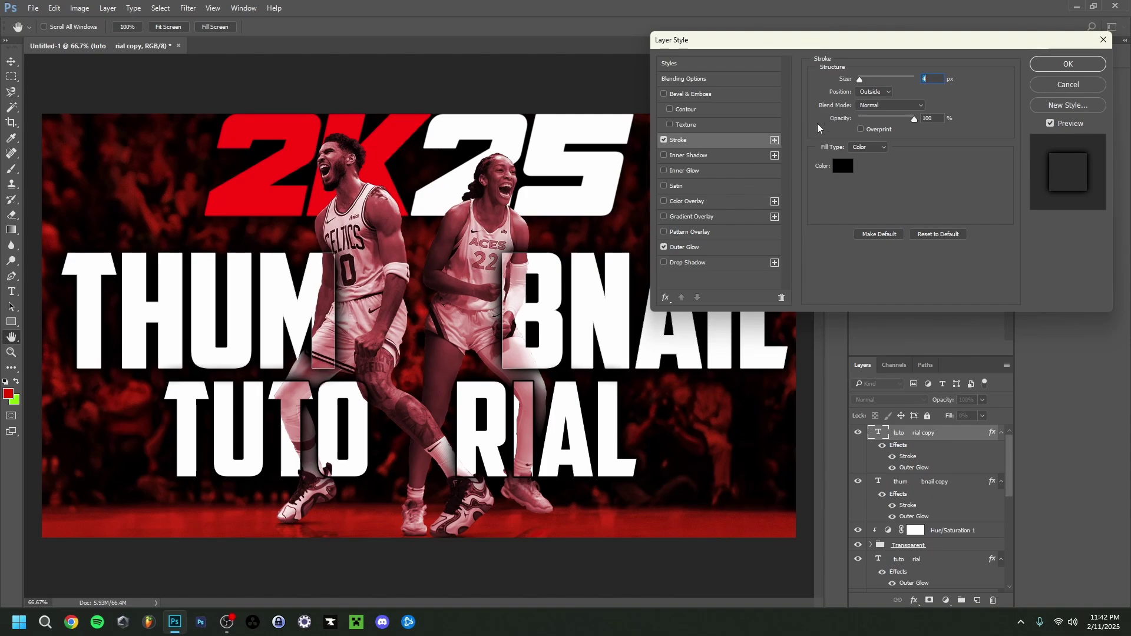
type("1")
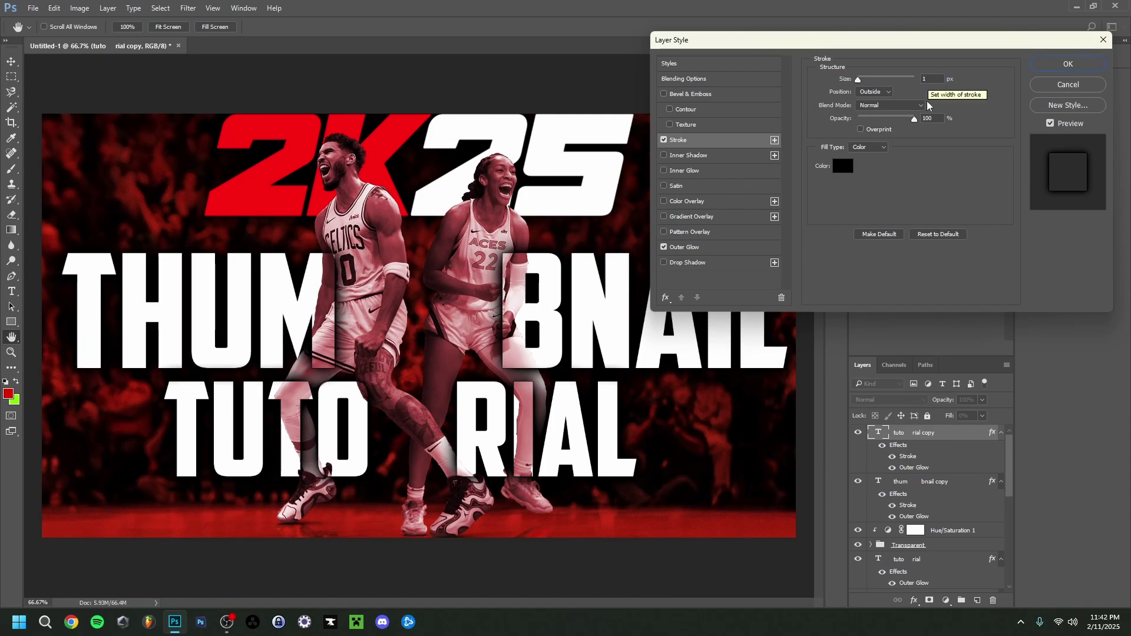
left_click(1068, 64)
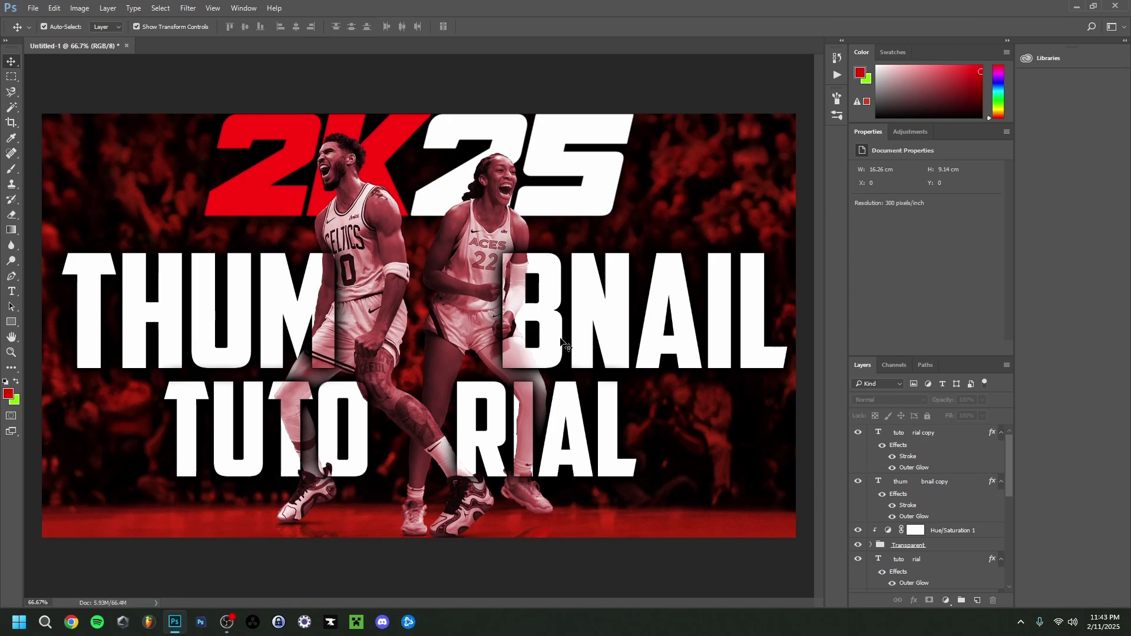
left_click(122, 333)
key("t")
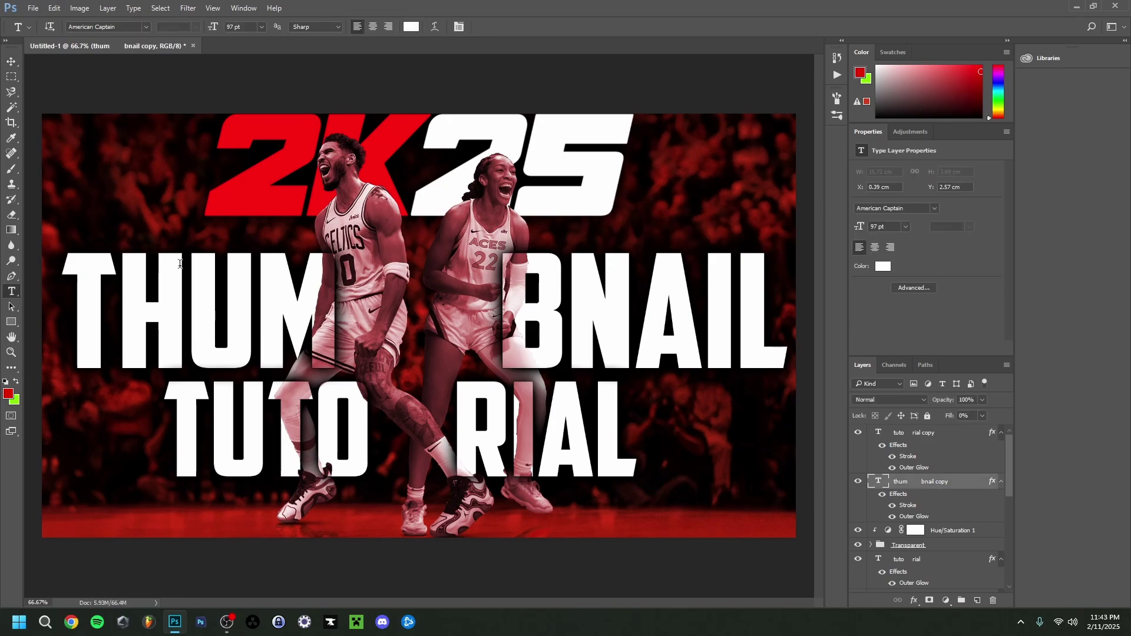
double_click(158, 301)
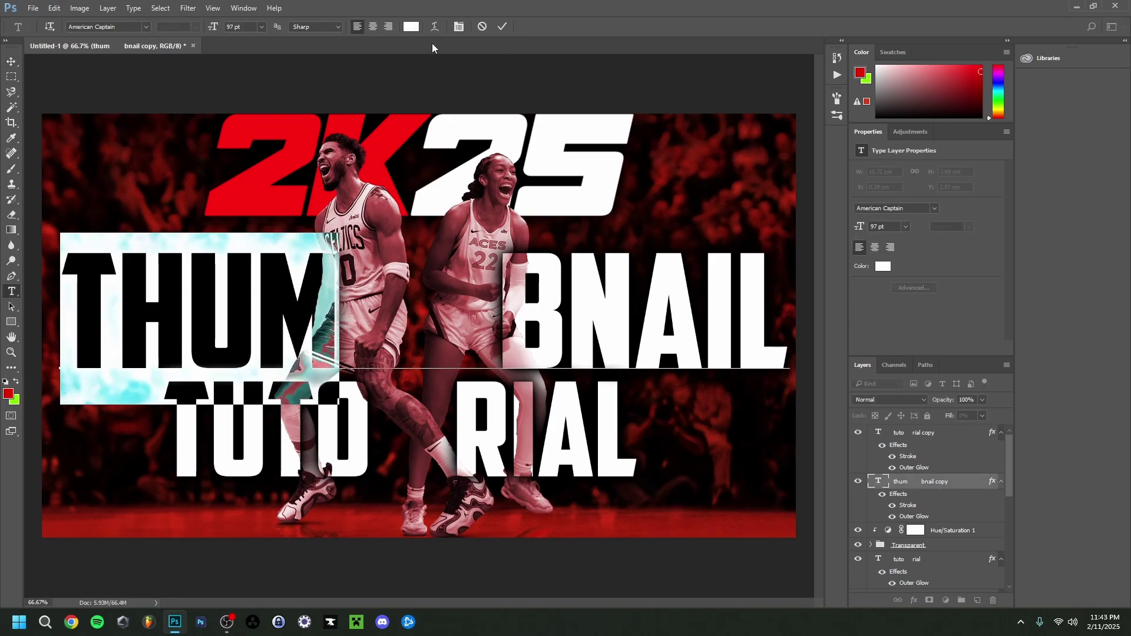
left_click(411, 27)
key("Escape")
Step: Recolor the THUM letters of the original THUMBNAIL text layer red and copy the color's hex code ff4b4b
left_click(315, 302)
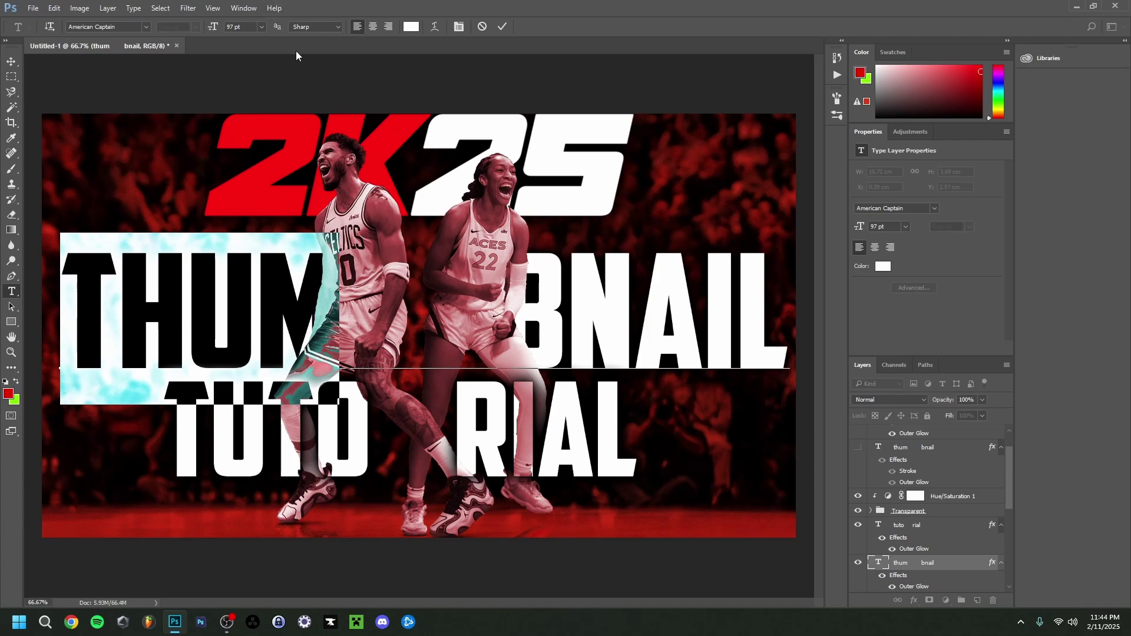
left_click(411, 27)
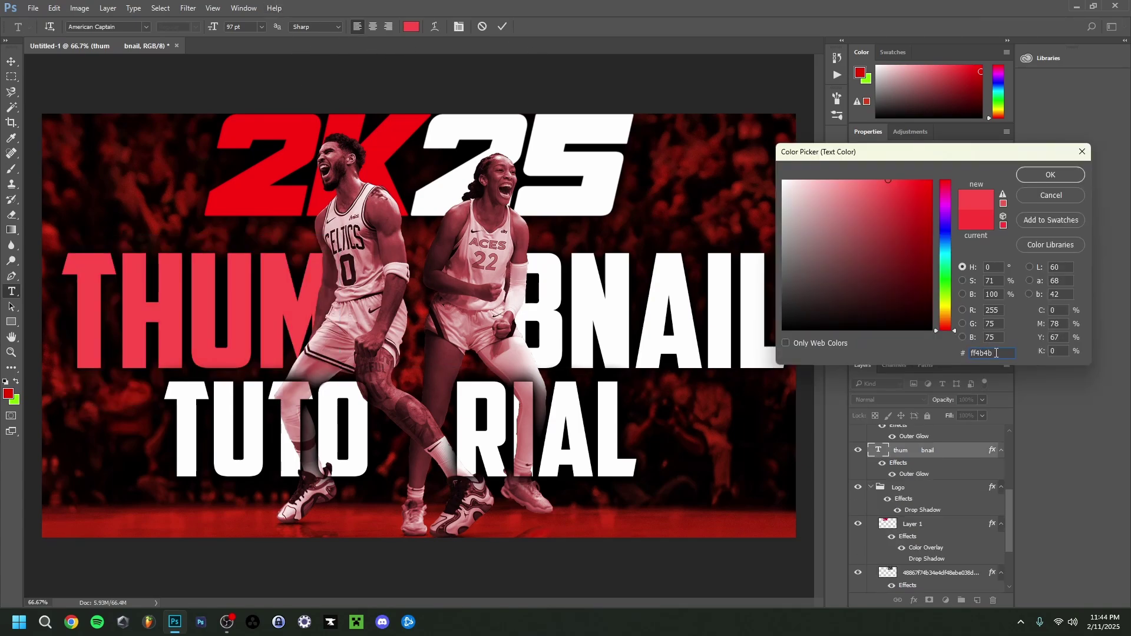
double_click(996, 353)
key("ctrl+c")
left_click(1051, 196)
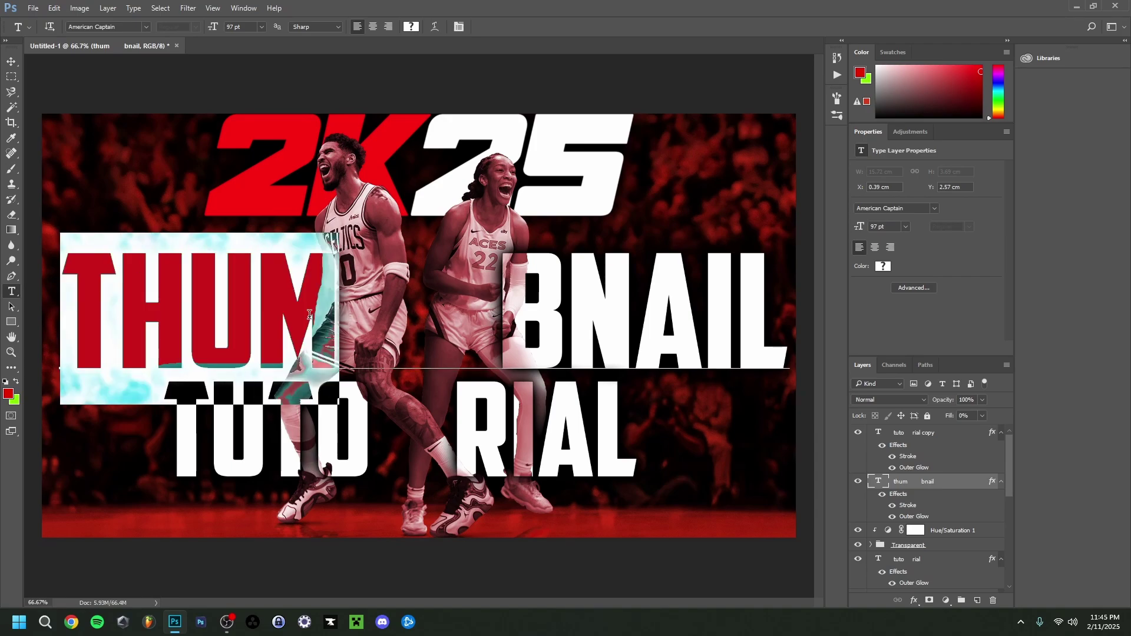
Step: Recolor the TUTO letters of the original TUTORIAL text layer with the red sampled from the THUM letters
key("ctrl+Return")
left_click_drag(183, 420, 350, 444)
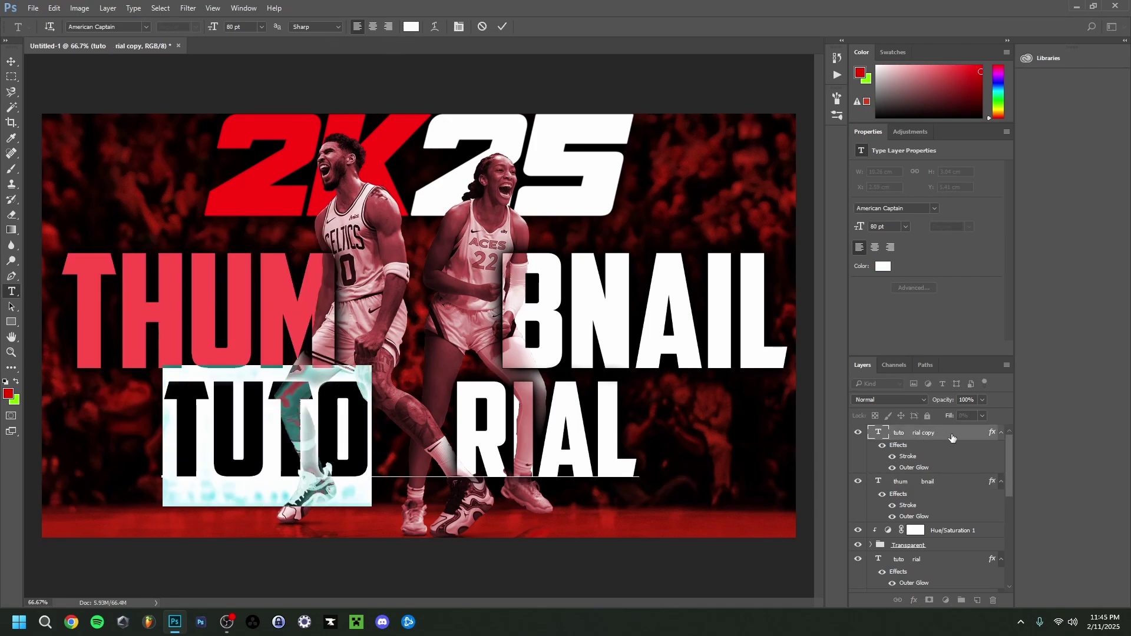
key("ctrl+Return")
scroll(945, 471, "down", 3)
double_click(946, 464)
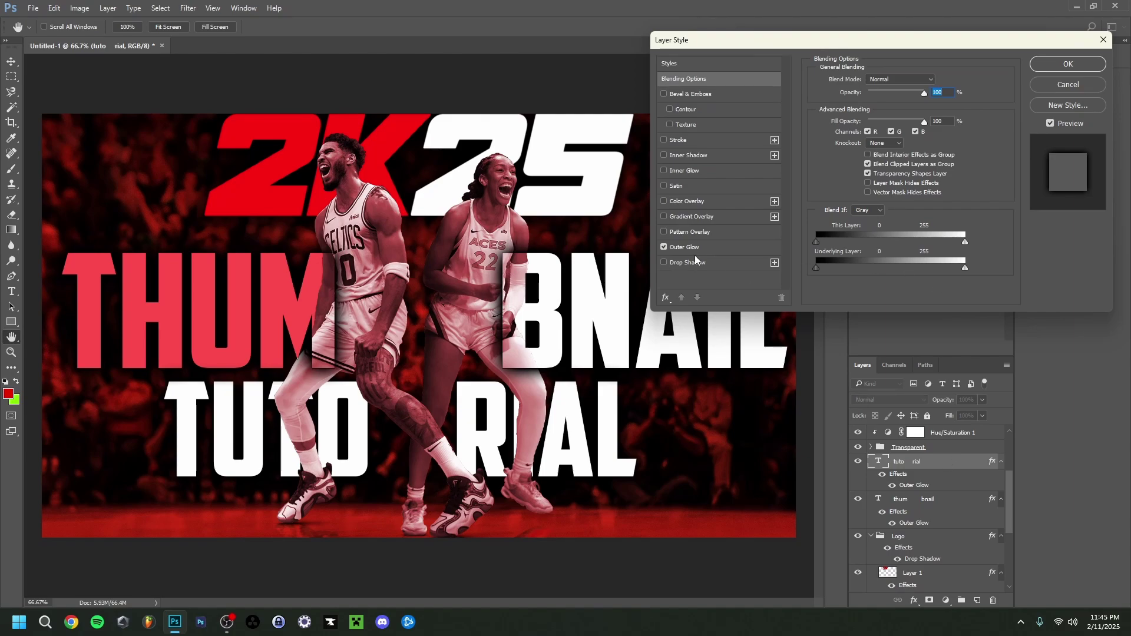
key("Return")
left_click_drag(165, 424, 364, 415)
left_click(883, 267)
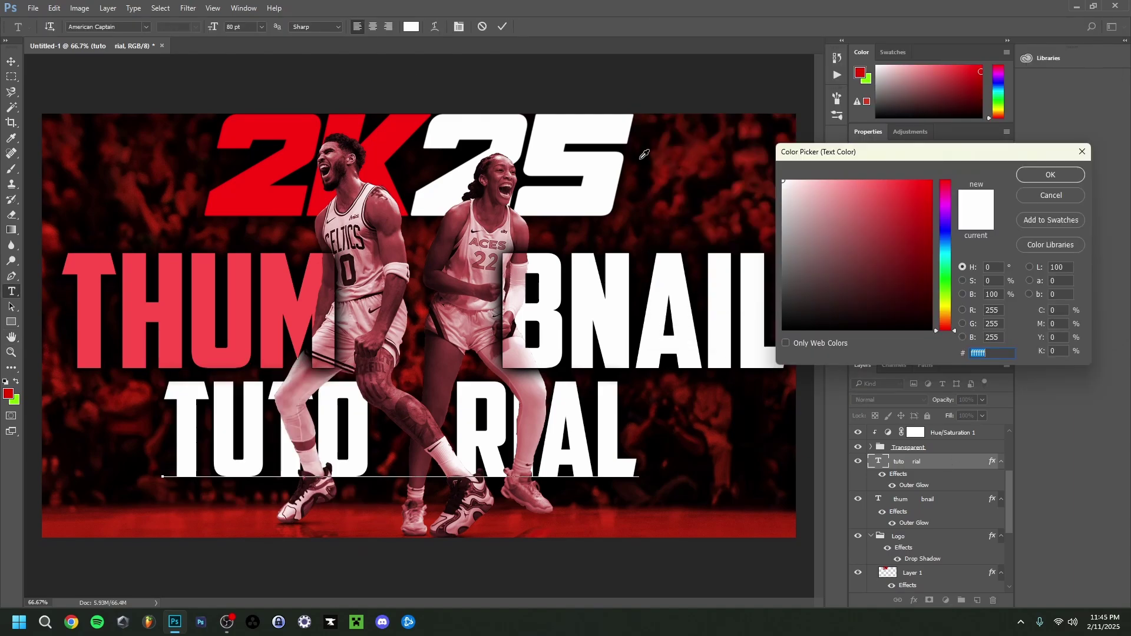
left_click(177, 306)
left_click(1034, 175)
Step: Show the zero-fill TUTORIAL copy and set the color of its TUTO letters to ff4b4b
scroll(966, 465, "up", 3)
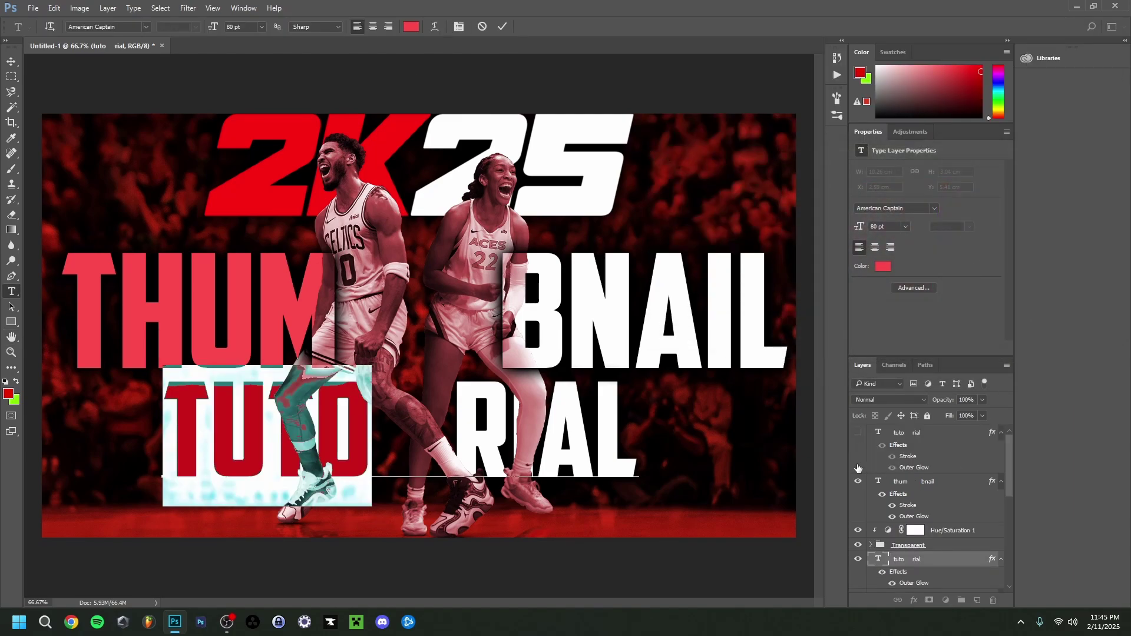
left_click(858, 433)
left_click(938, 436)
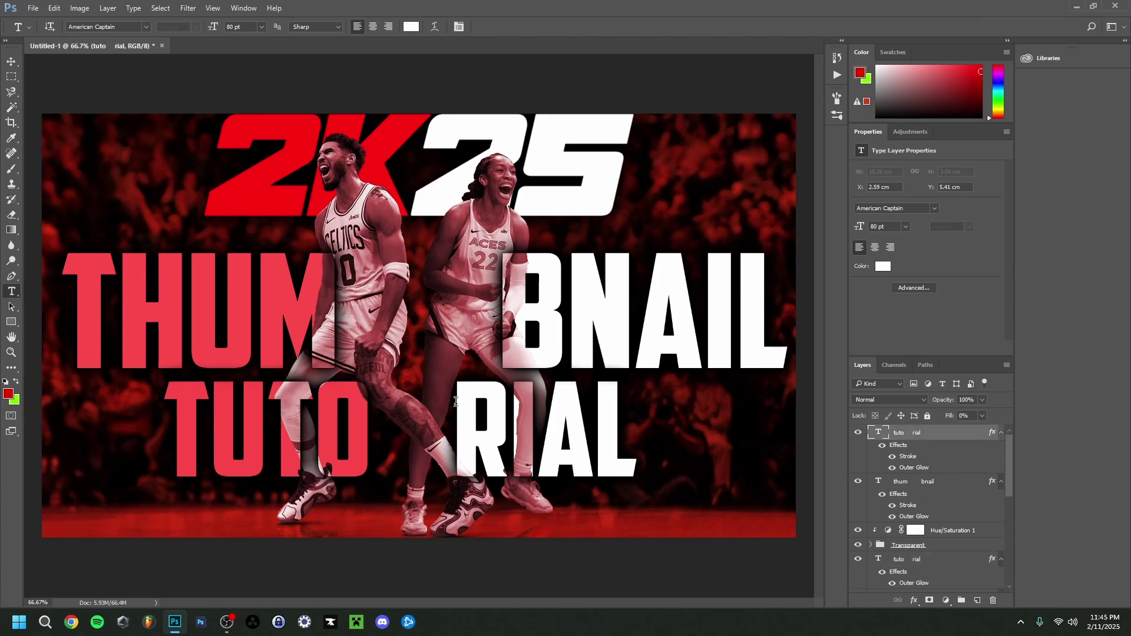
left_click_drag(170, 415, 359, 447)
left_click(883, 267)
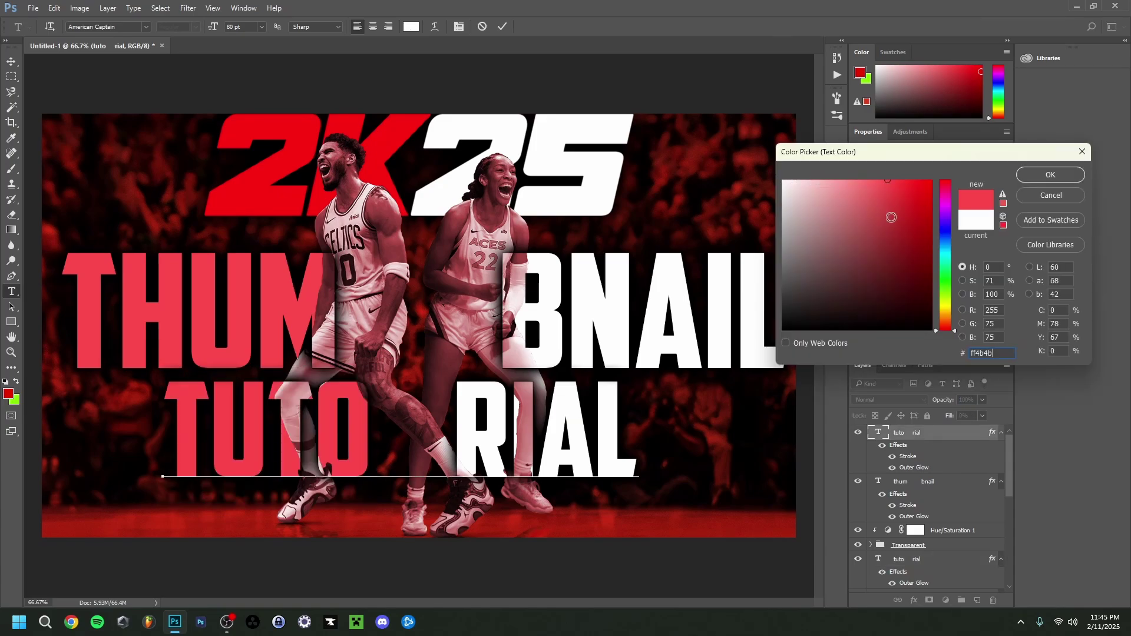
key("ctrl+v")
left_click(1050, 174)
left_click(502, 27)
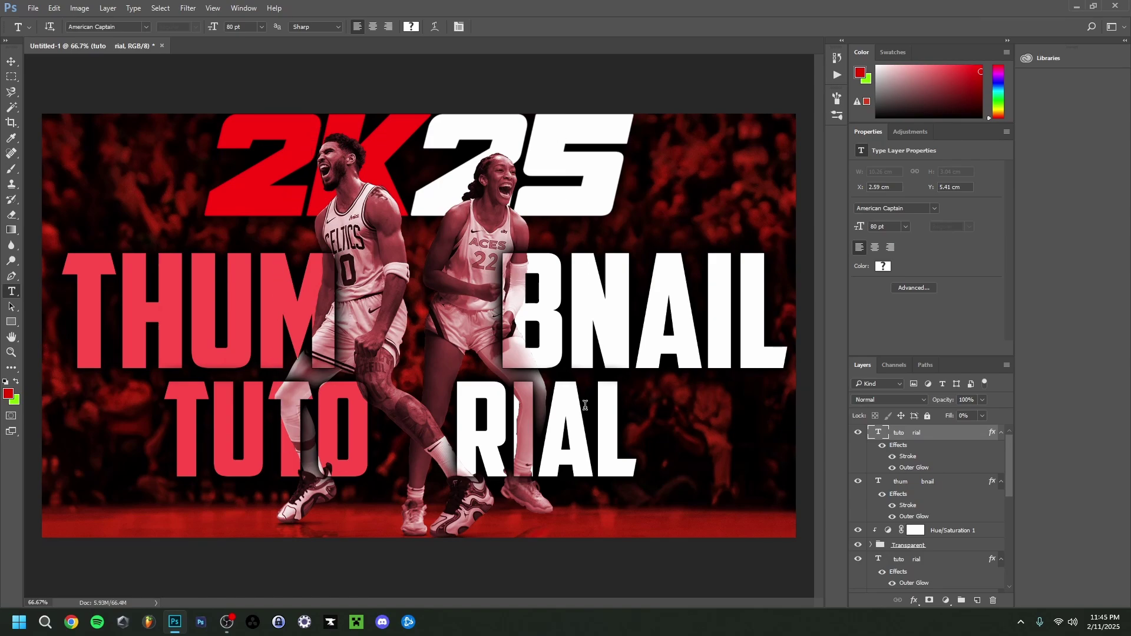
Step: Add a new blank layer above all the other layers
mouse_move(172, 631)
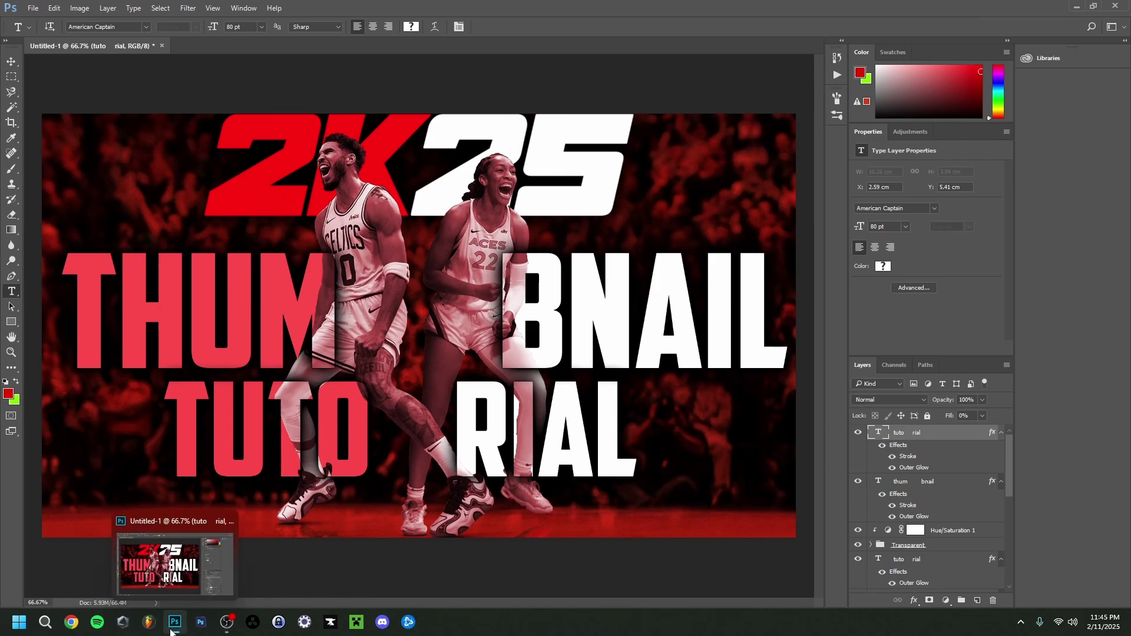
key("z")
key("ctrl+minus")
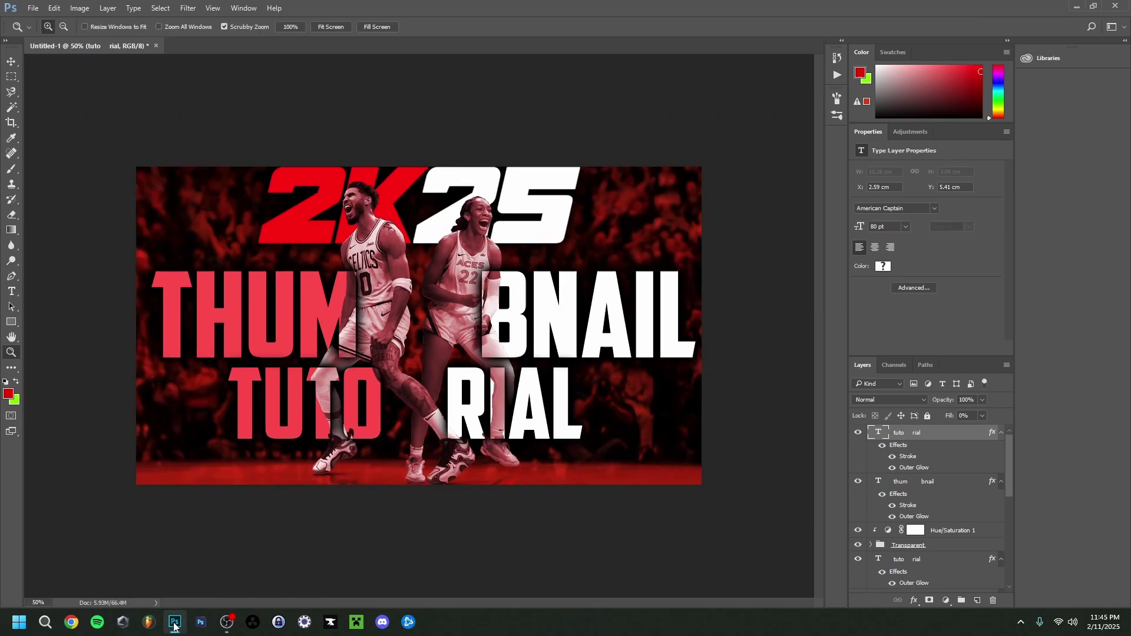
left_click(977, 603)
right_click(389, 327)
left_click(415, 406)
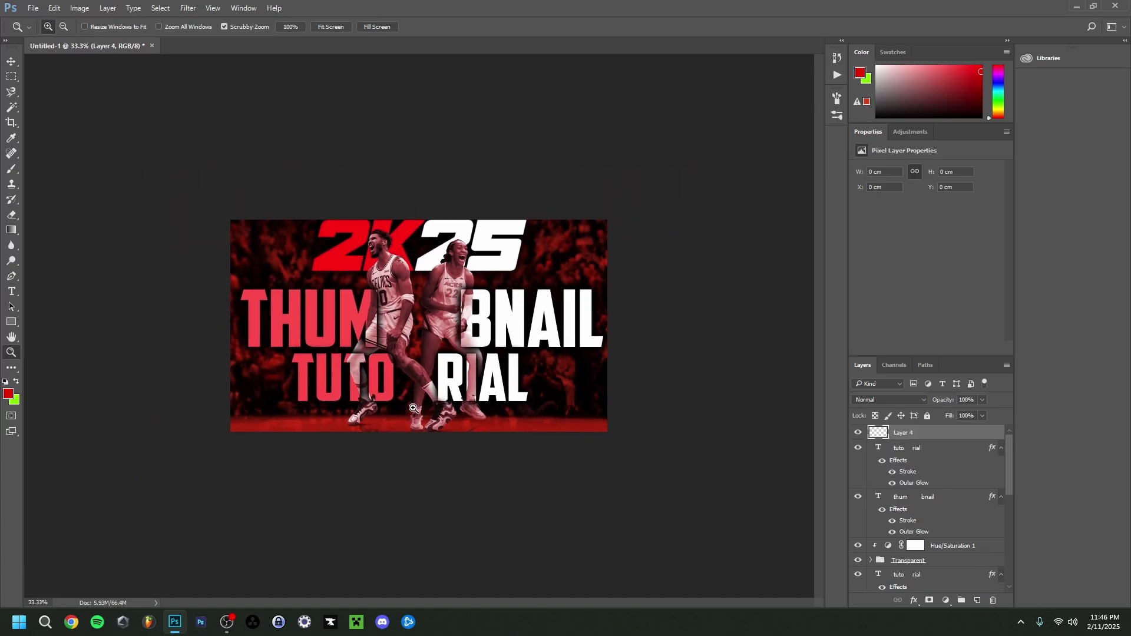
Step: Choose a brighter red foreground color and paint a soft red glow around the canvas edges with a large 1811 px brush
left_click(7, 175)
left_click(8, 394)
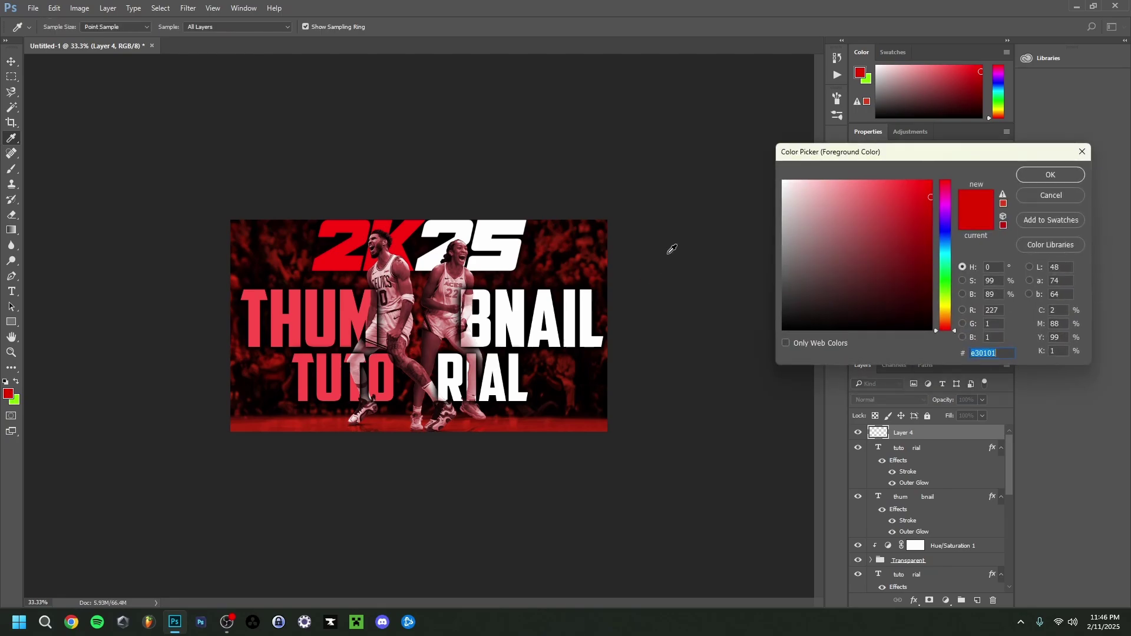
left_click(923, 186)
left_click_drag(923, 186, 928, 184)
key("Return")
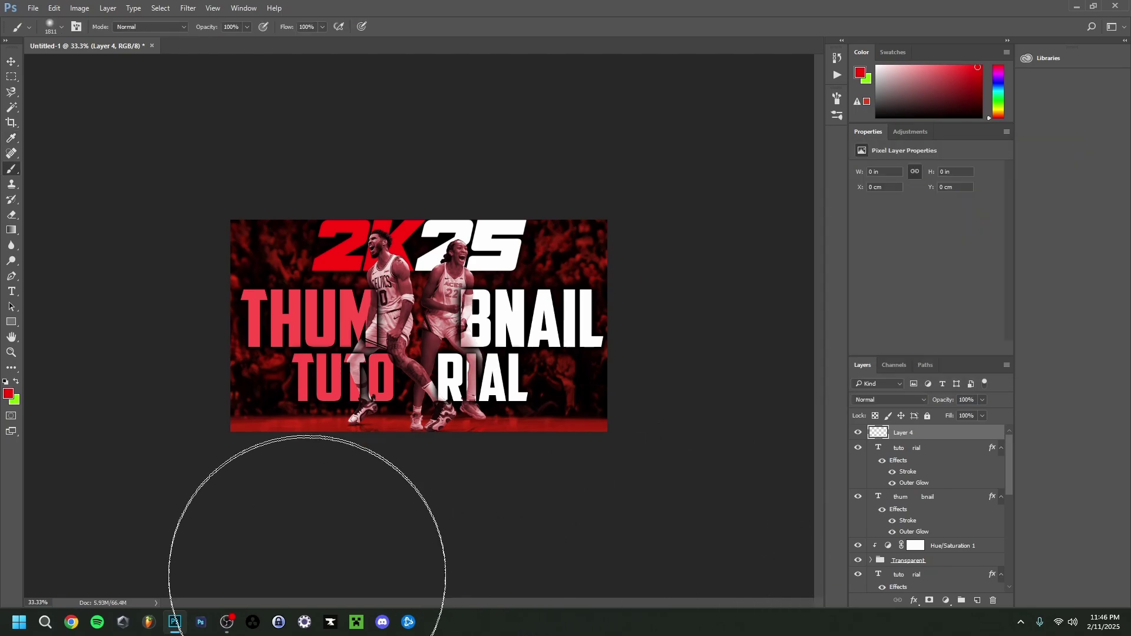
key("ctrl+minus")
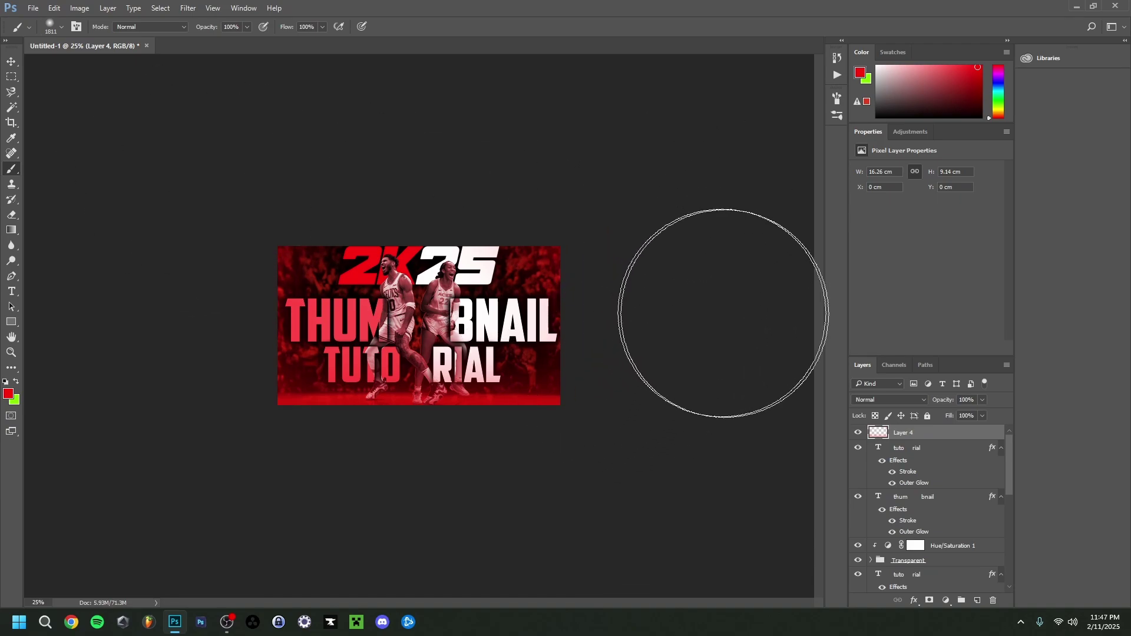
key("z")
left_click(381, 321)
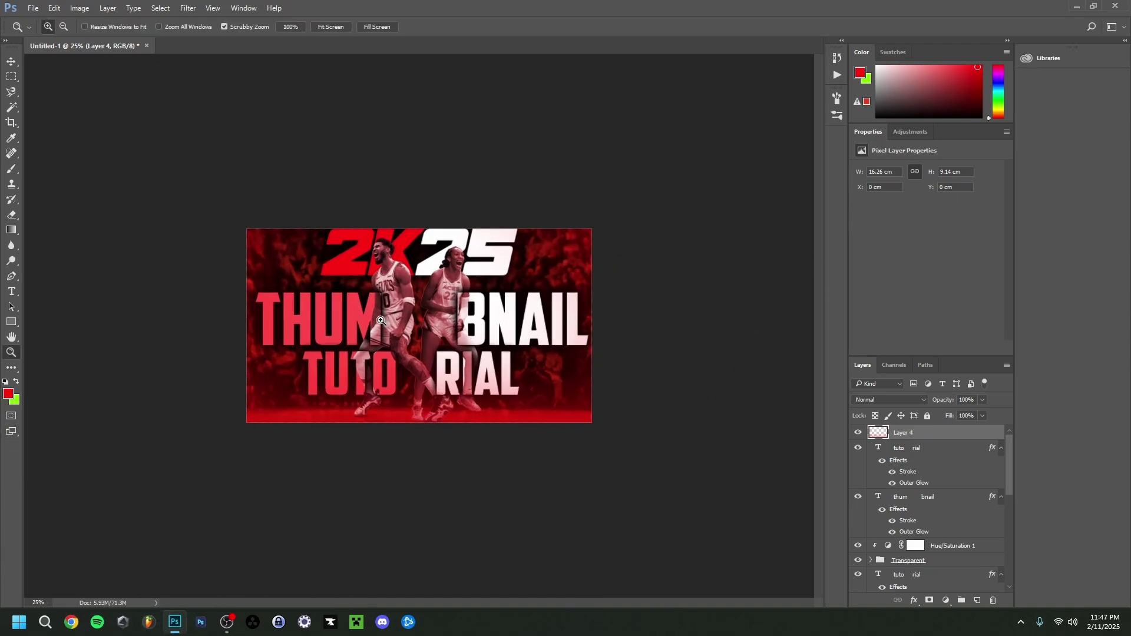
left_click(381, 320)
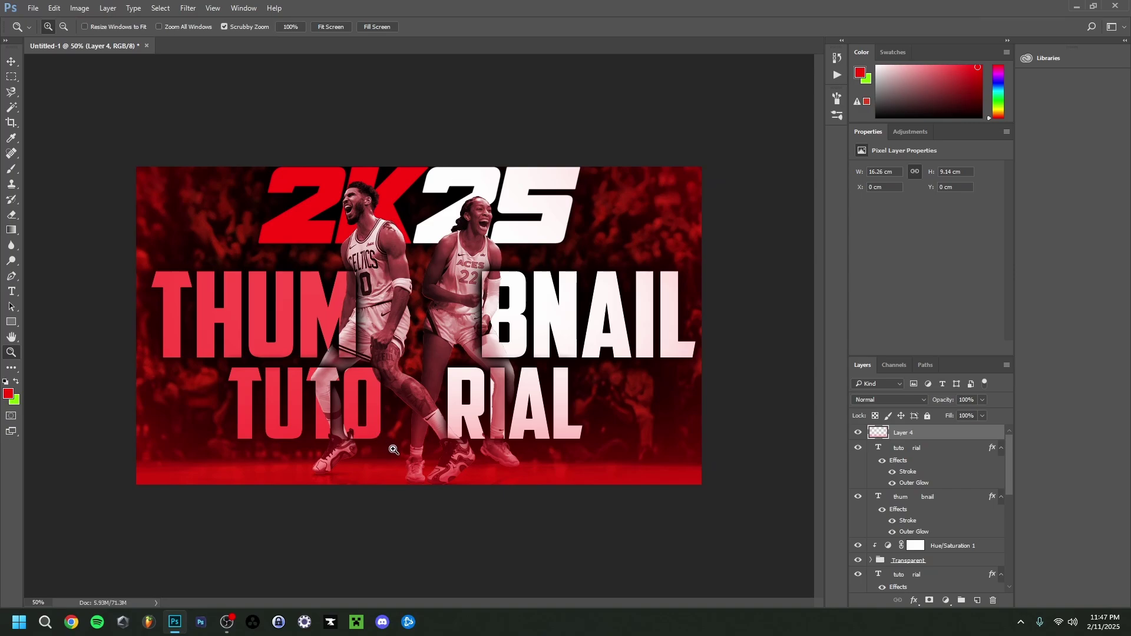
key("v")
left_click(787, 294)
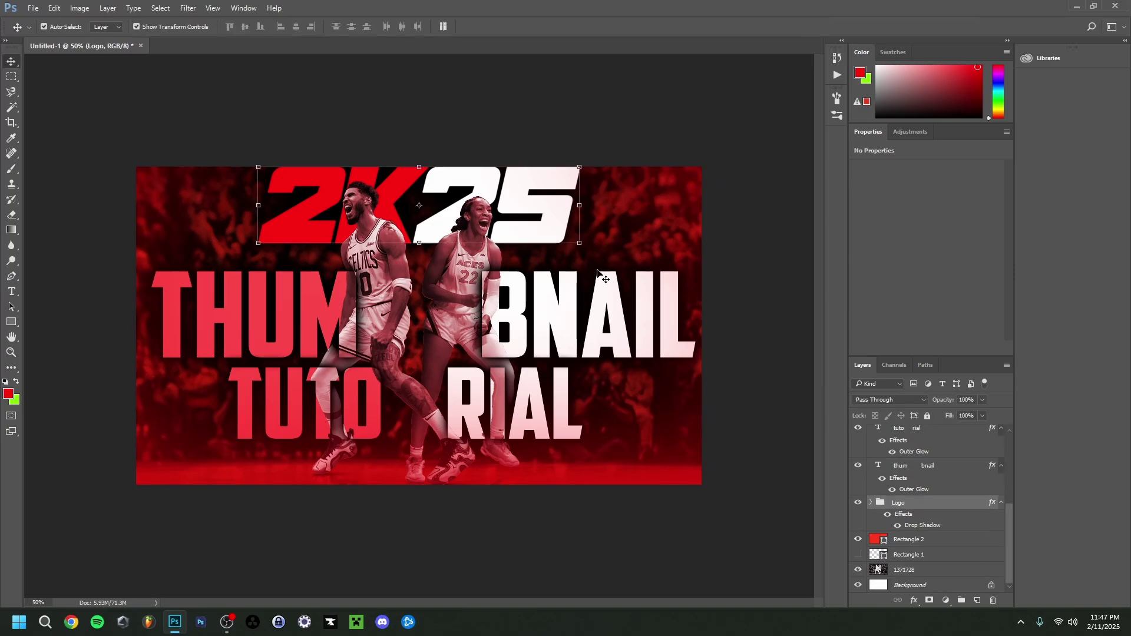
left_click(591, 142)
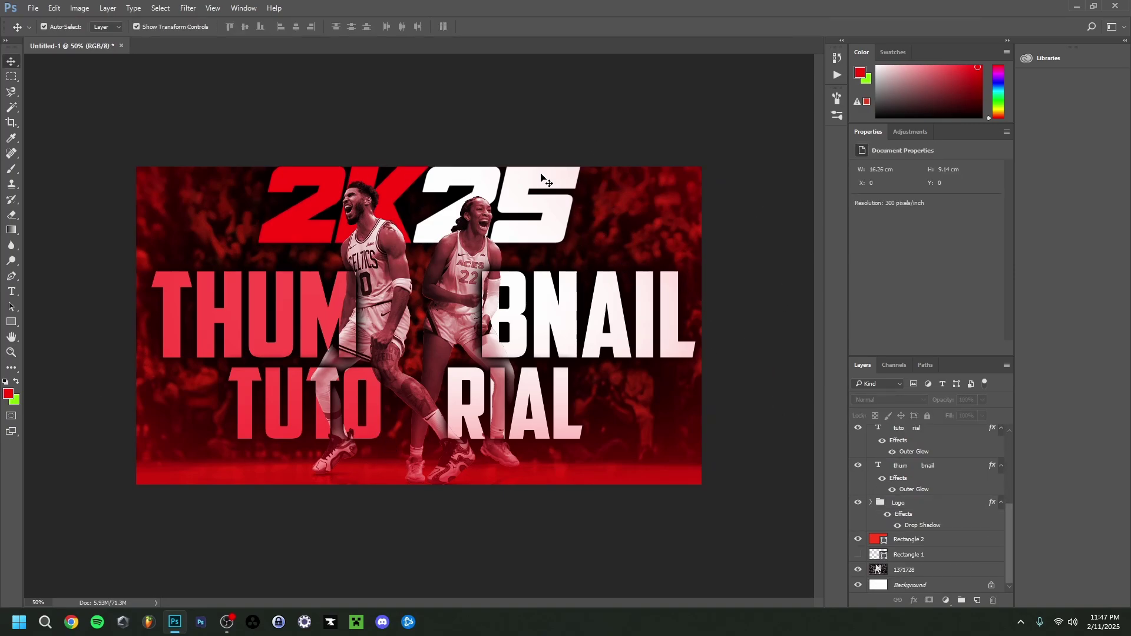
Step: Group all layers except Background and name the group Thumbnail backup
scroll(927, 465, "up", 10)
left_click(928, 436)
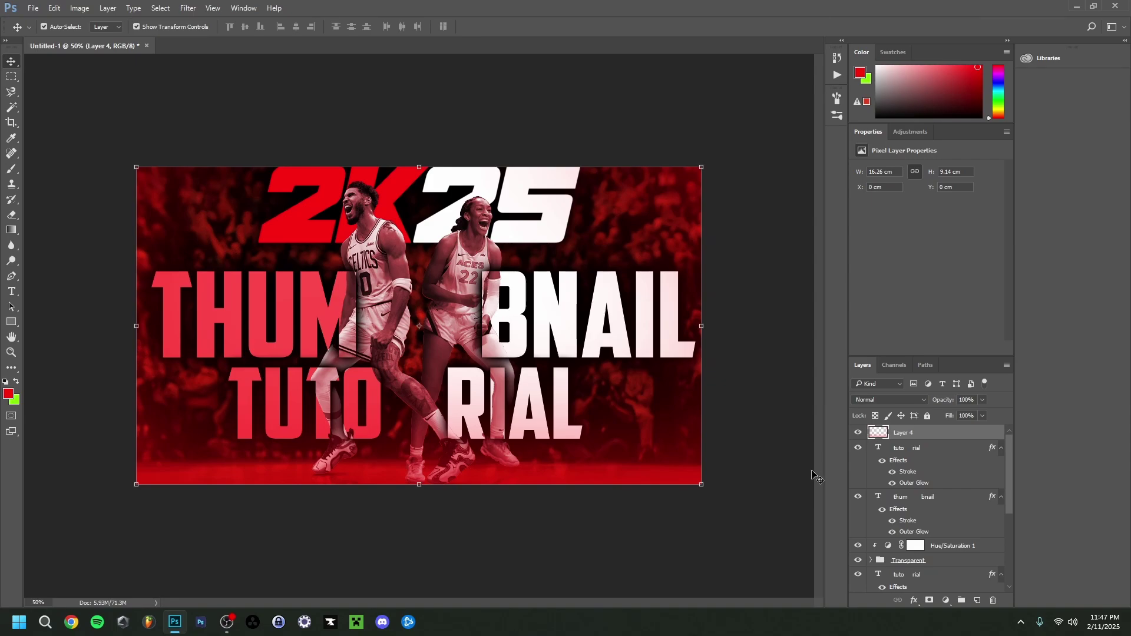
left_click(948, 460, "ctrl")
left_click(947, 507, "ctrl")
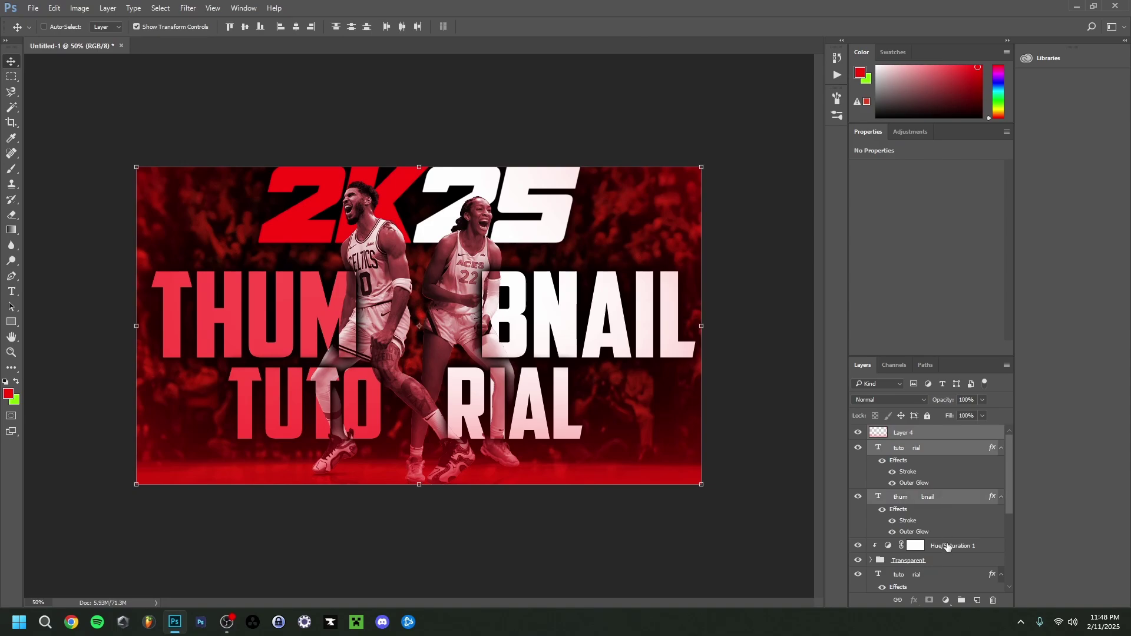
scroll(947, 547, "down", 5)
left_click(957, 541)
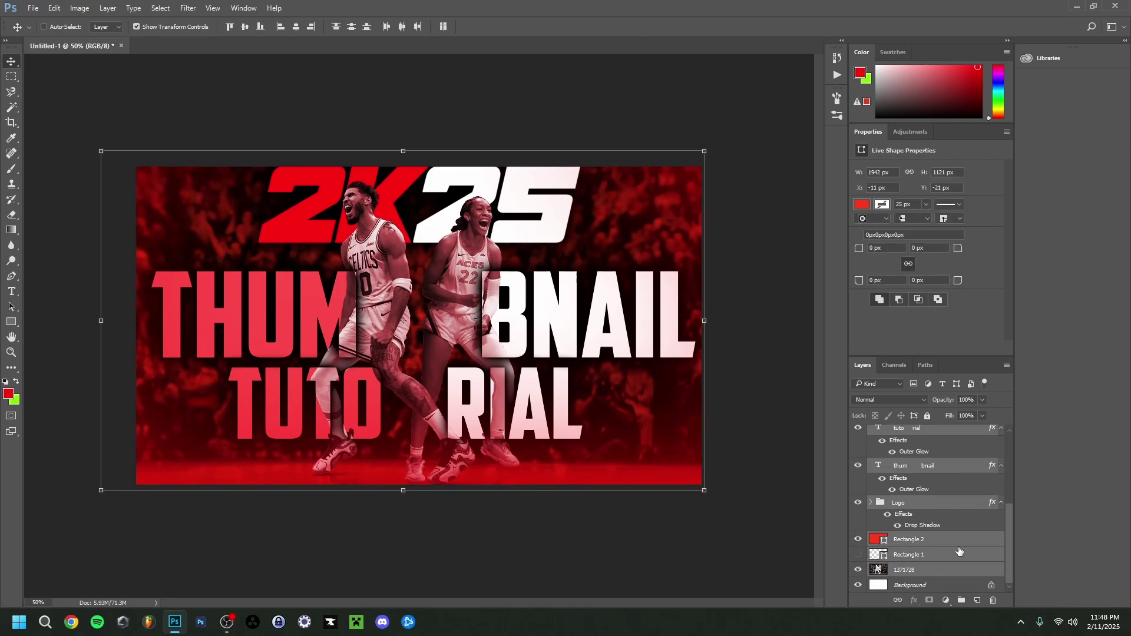
key("ctrl+g")
double_click(907, 432)
type("Thu")
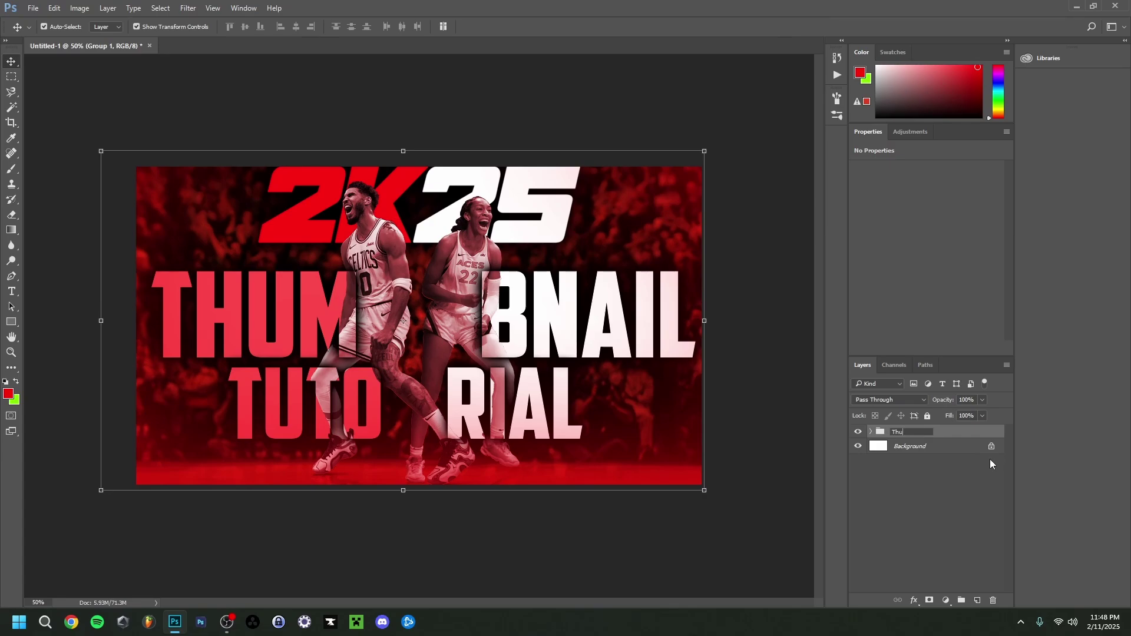
type("mbnail backup")
key("Return")
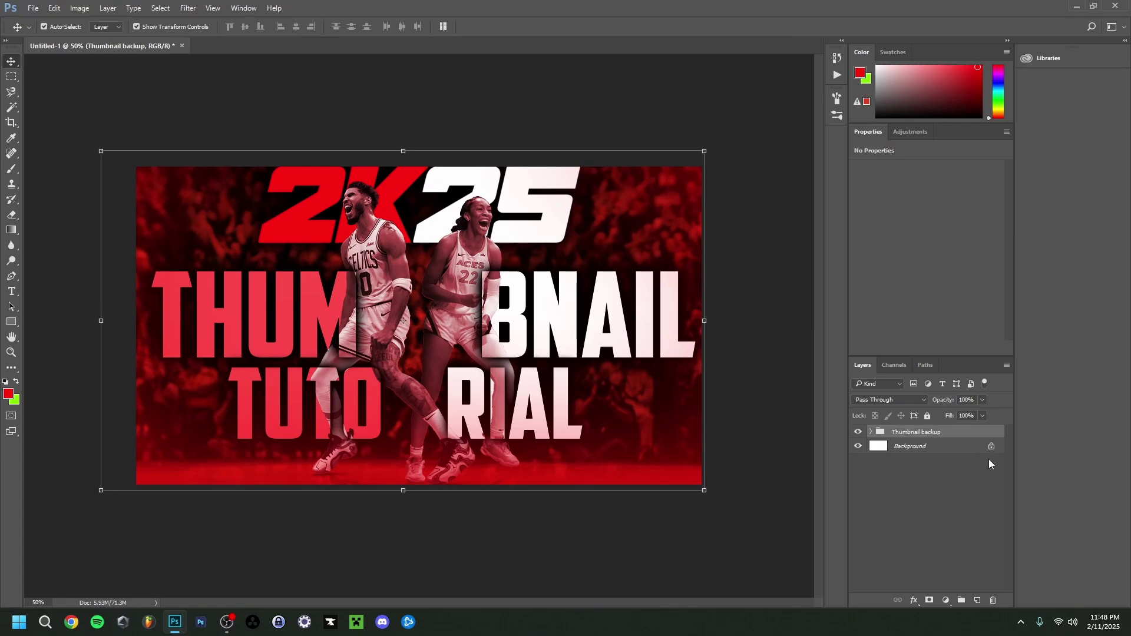
Step: Duplicate the Thumbnail backup group
left_click(858, 433)
left_click(857, 432)
right_click(871, 425)
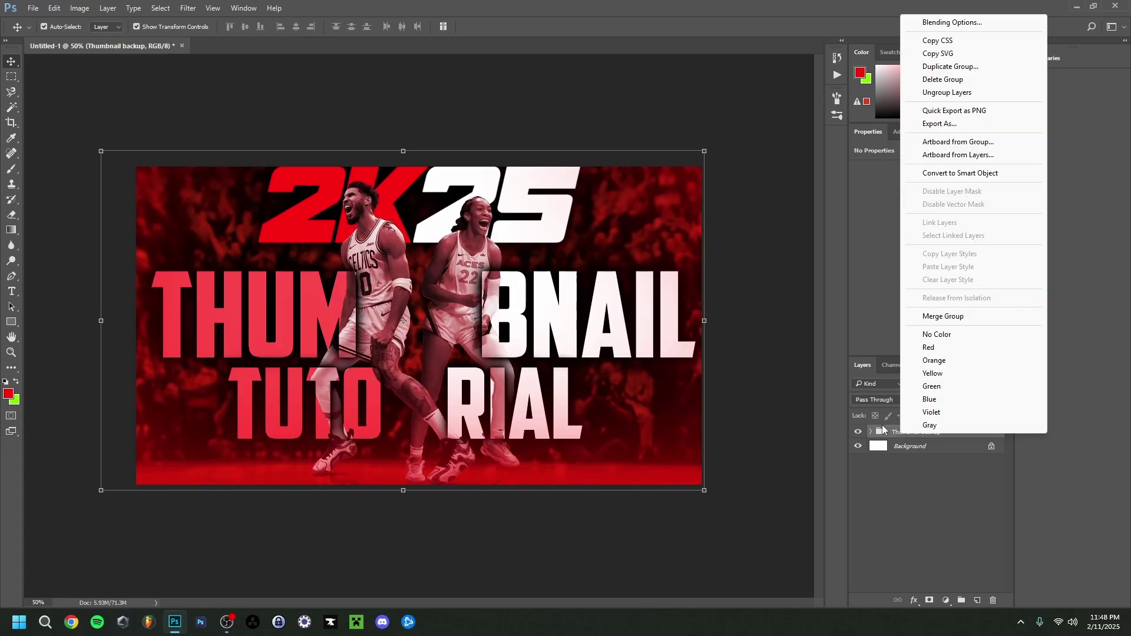
left_click(951, 66)
key("Return")
Step: Hide the original Thumbnail backup group and convert its copy to a smart object
left_click(858, 447)
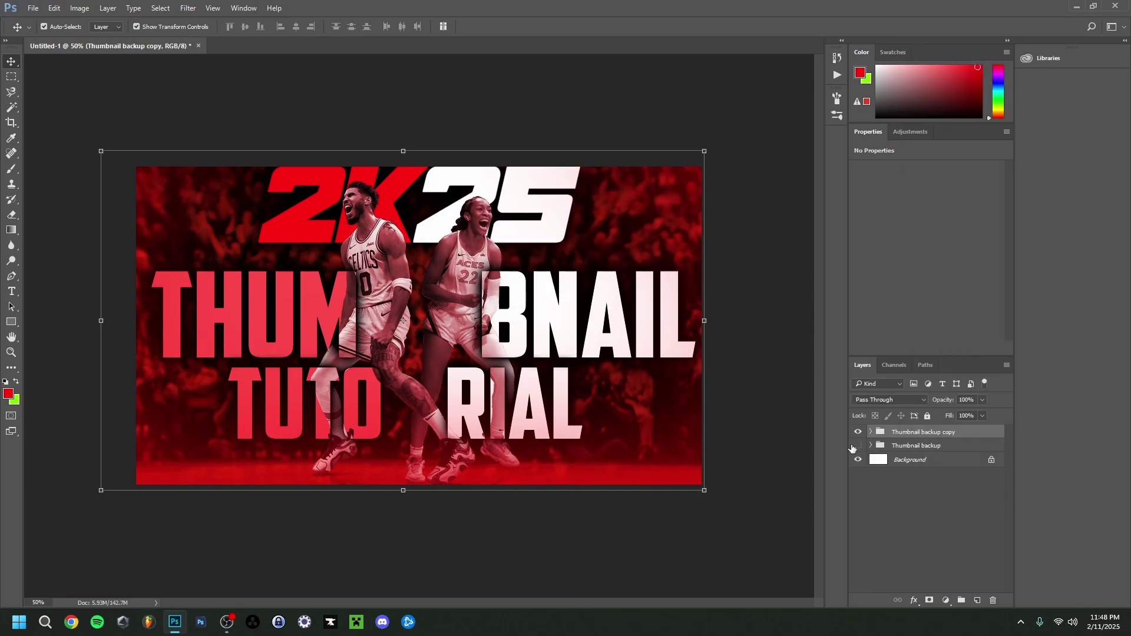
right_click(917, 434)
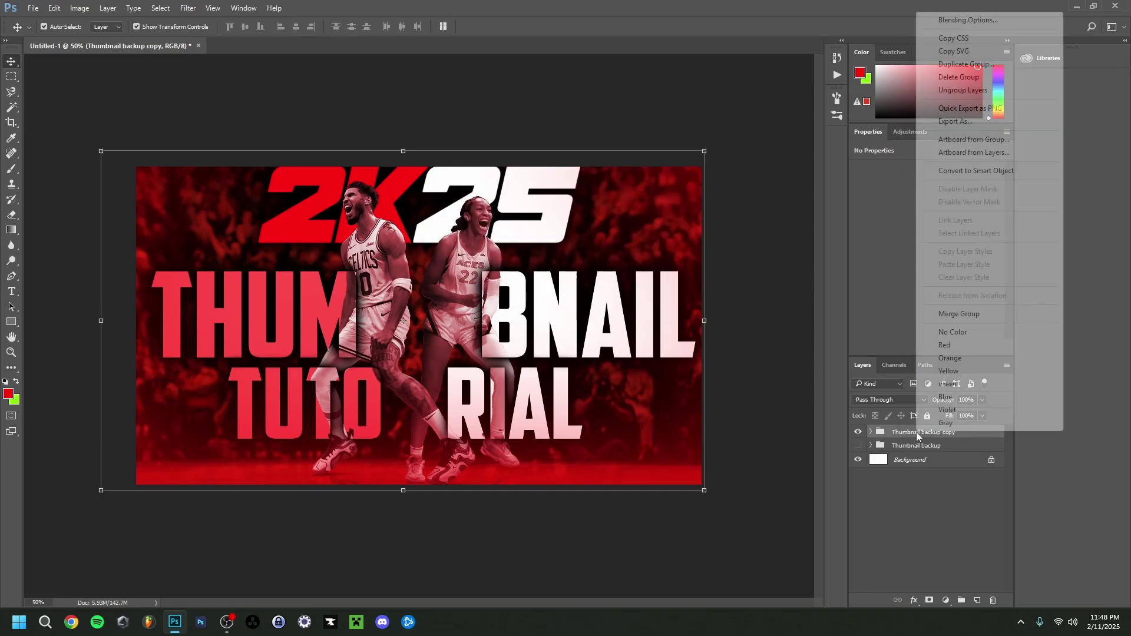
left_click(968, 172)
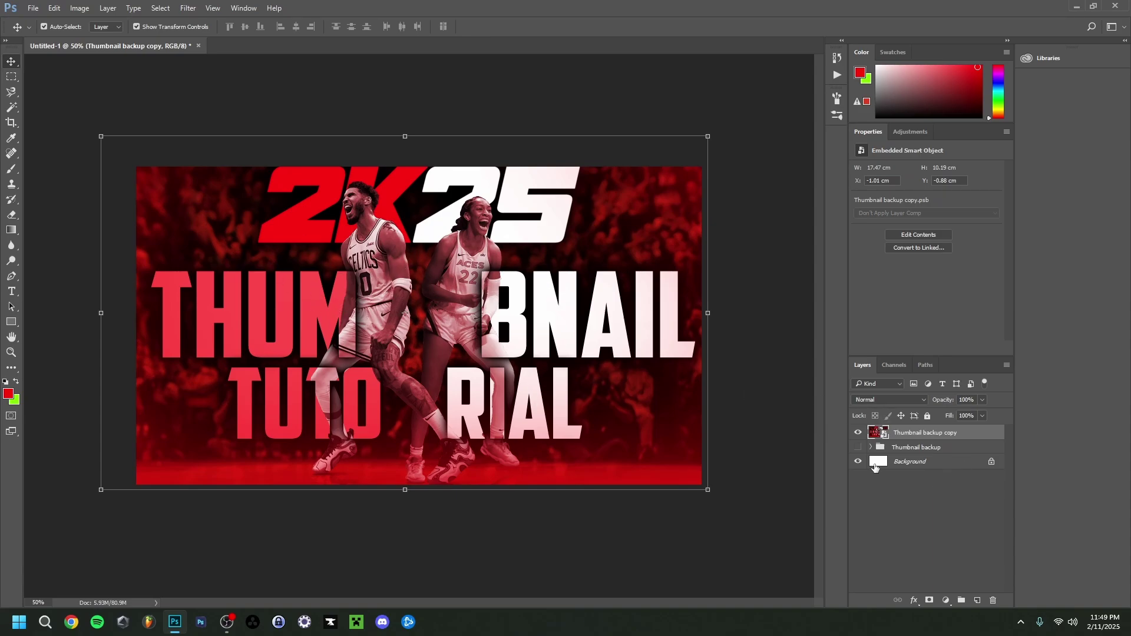
Step: Examine the editable layers inside the Thumbnail backup group, with the smart object temporarily hidden
left_click(857, 434)
left_click(871, 447)
left_click(858, 448)
scroll(932, 526, "down", 5)
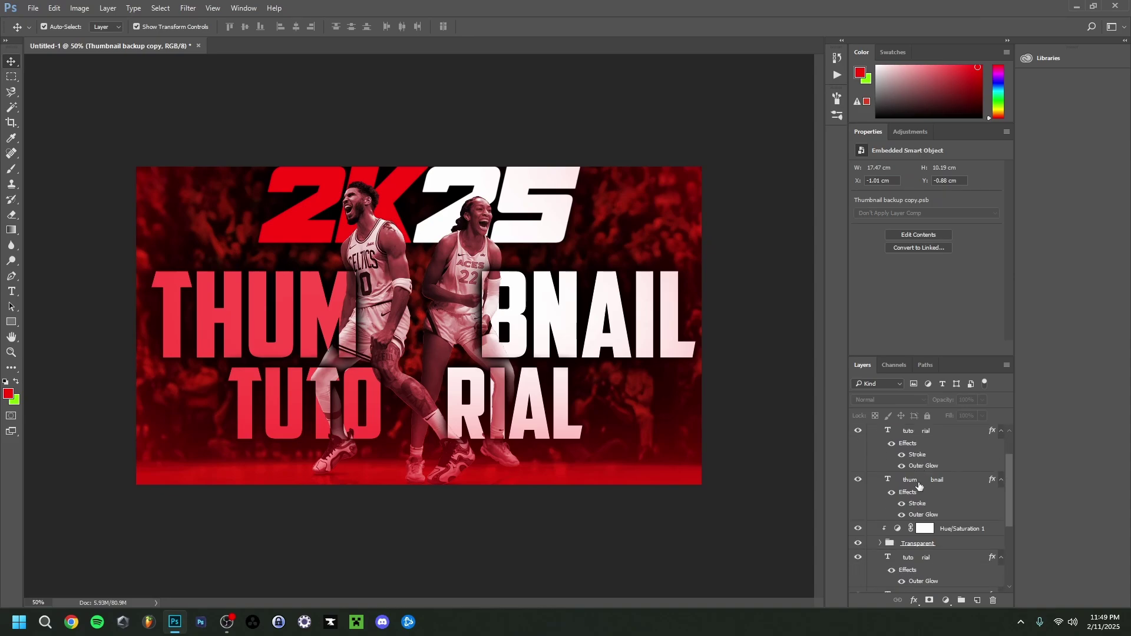
scroll(932, 526, "up", 5)
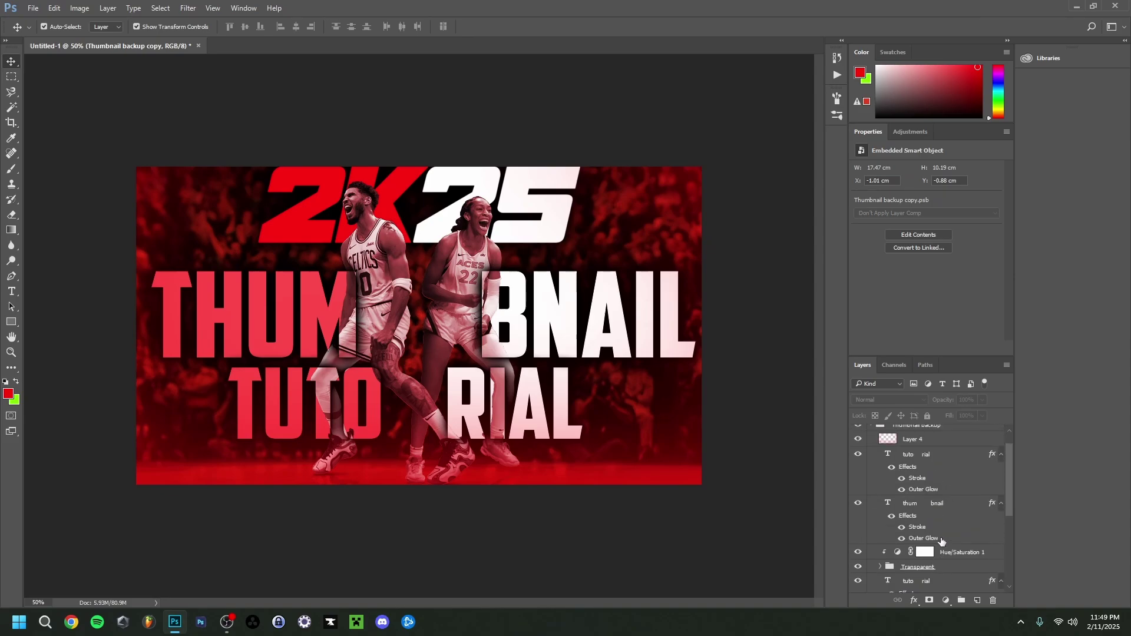
left_click(858, 449)
left_click(872, 448)
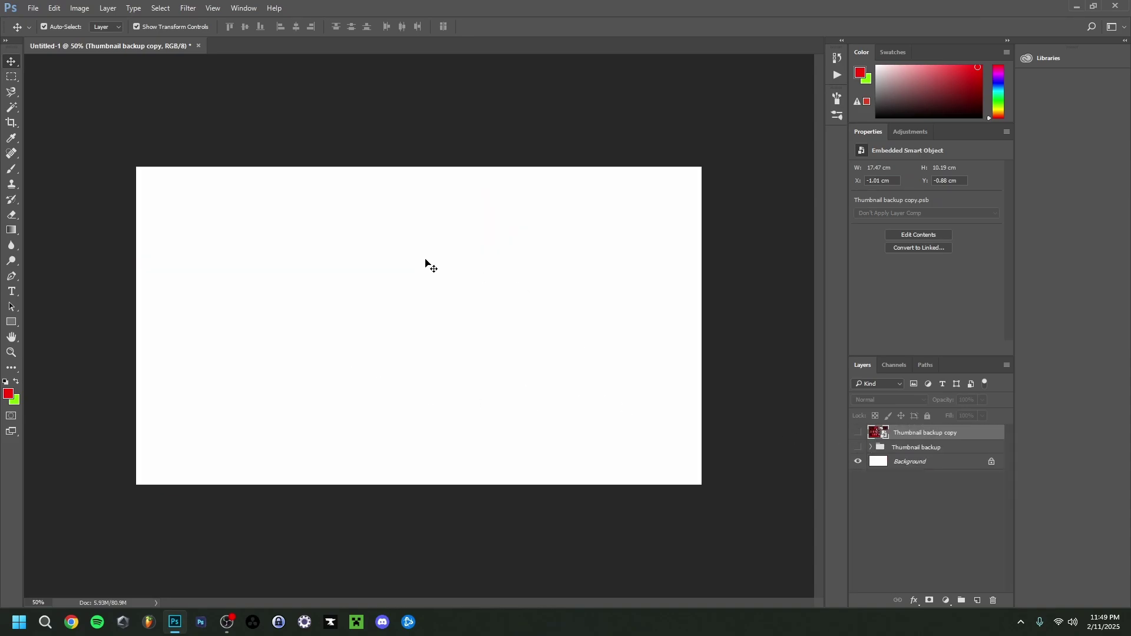
left_click(858, 433)
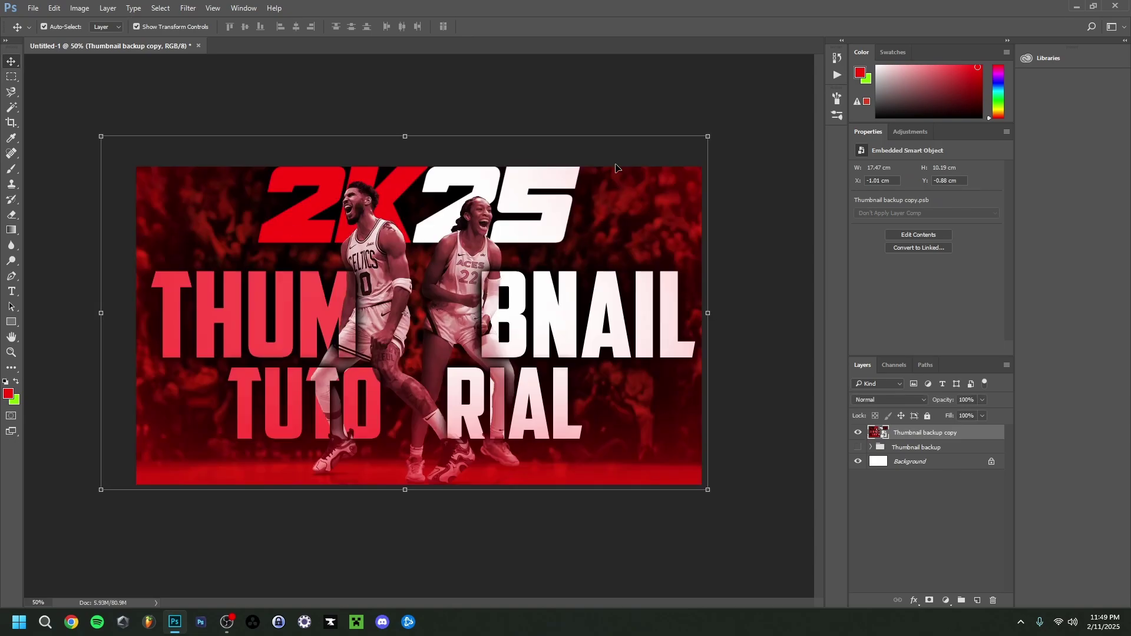
left_click(743, 299)
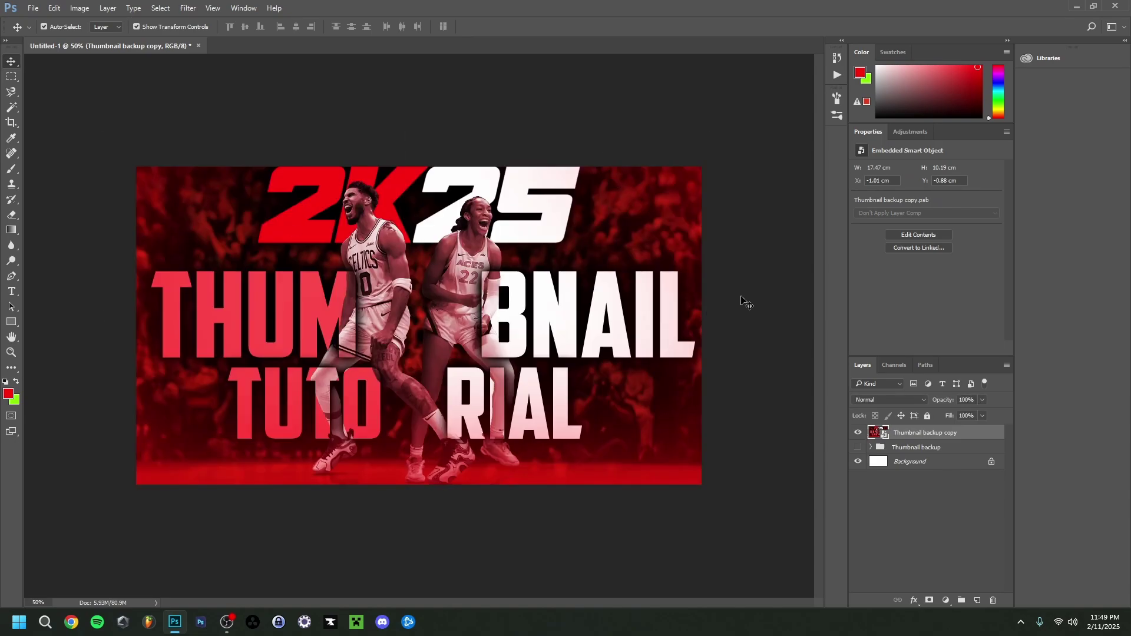
Step: Add an Exposure adjustment layer above the smart object with exposure +0.60 and offset -0.0005
left_click(912, 133)
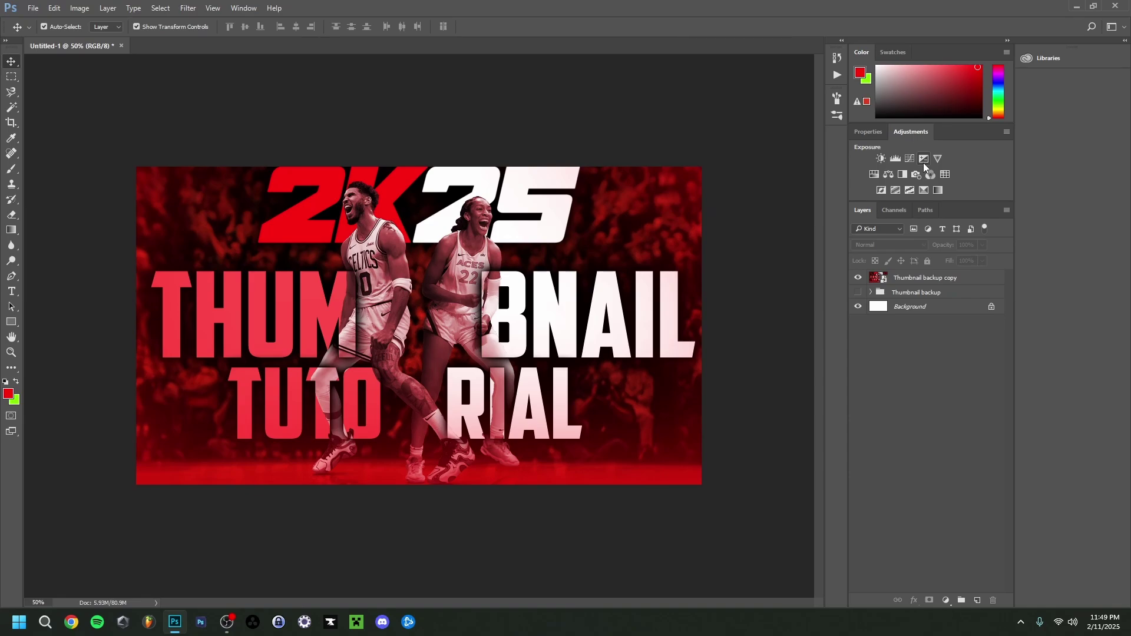
left_click(924, 163)
mouse_move(927, 196)
left_mouse_down()
mouse_move(942, 200)
mouse_move(933, 203)
left_mouse_up()
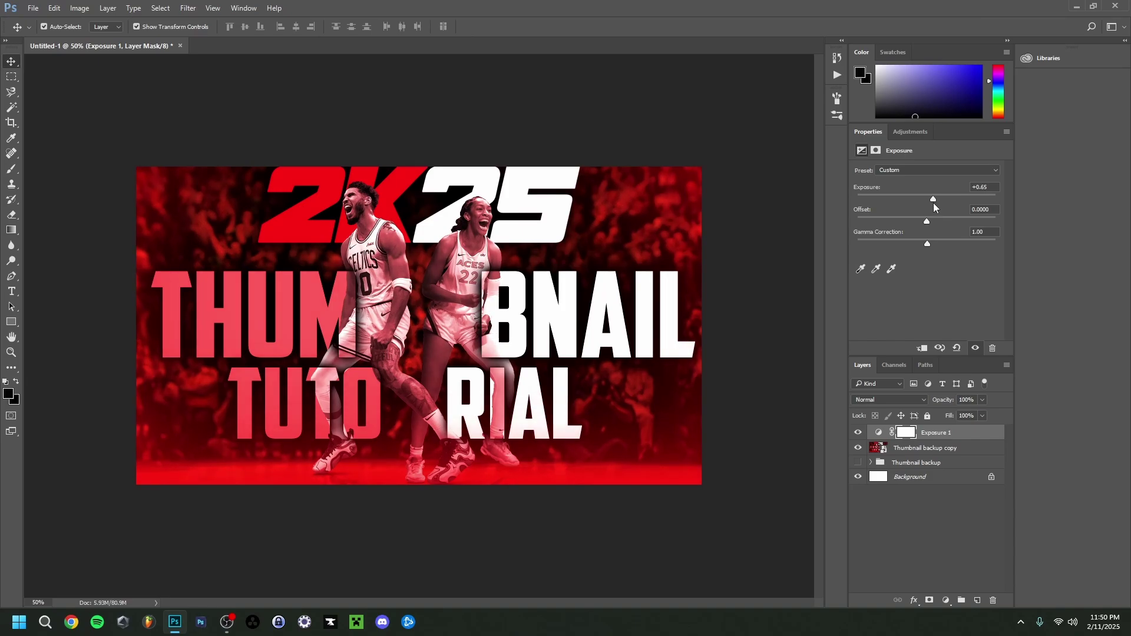
left_click(985, 209)
scroll(985, 210, "up", 5)
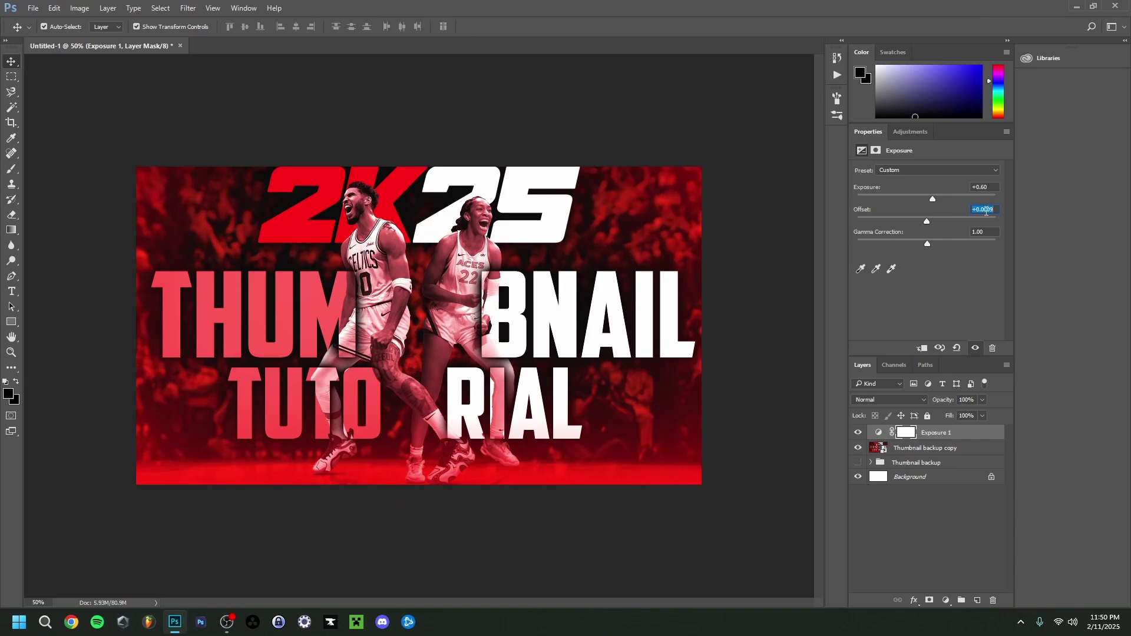
scroll(986, 211, "down", 4)
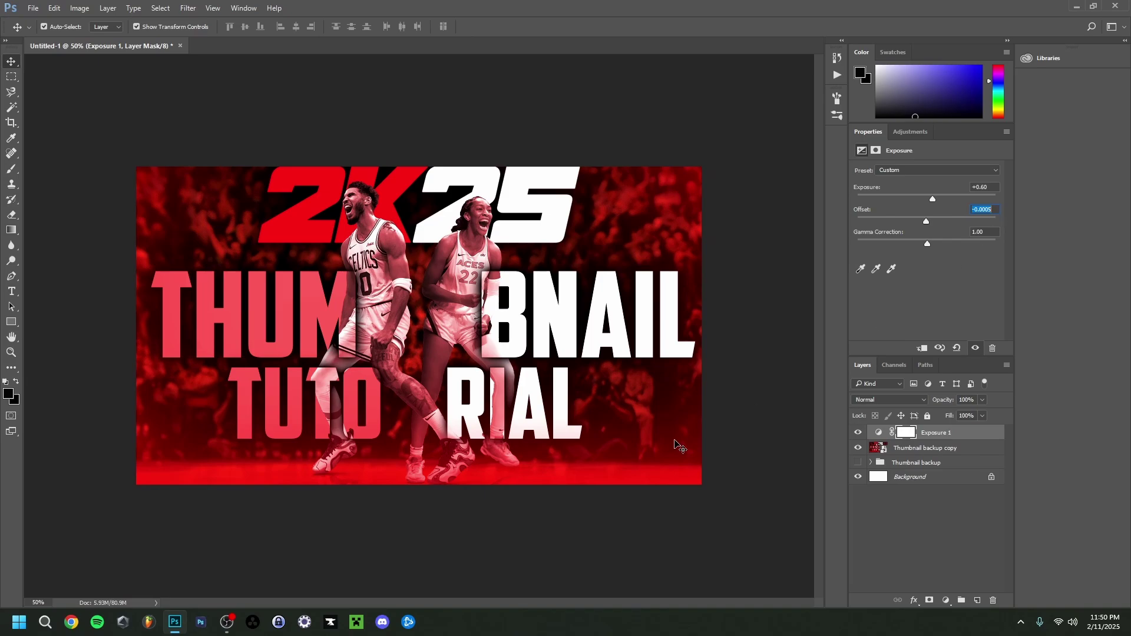
Step: Add a Curves adjustment layer above Exposure, slightly raising the highlights and placing a shadow point at input 73, output 69
scroll(984, 210, "up", 5)
left_click(910, 132)
left_click(909, 160)
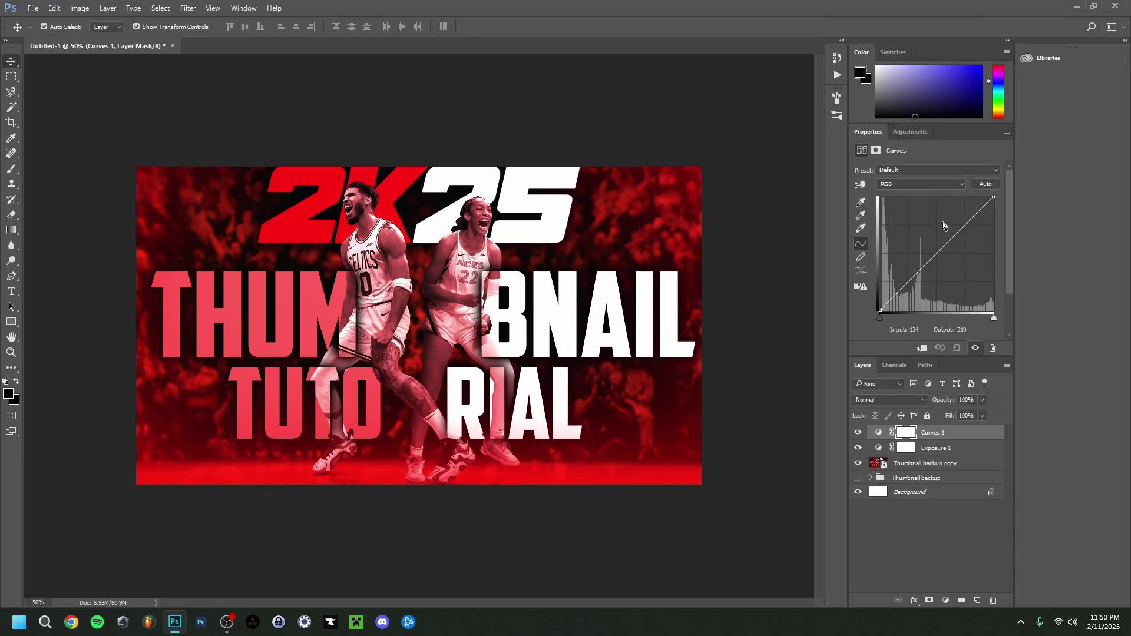
left_click(881, 318)
left_click_drag(965, 225, 966, 222)
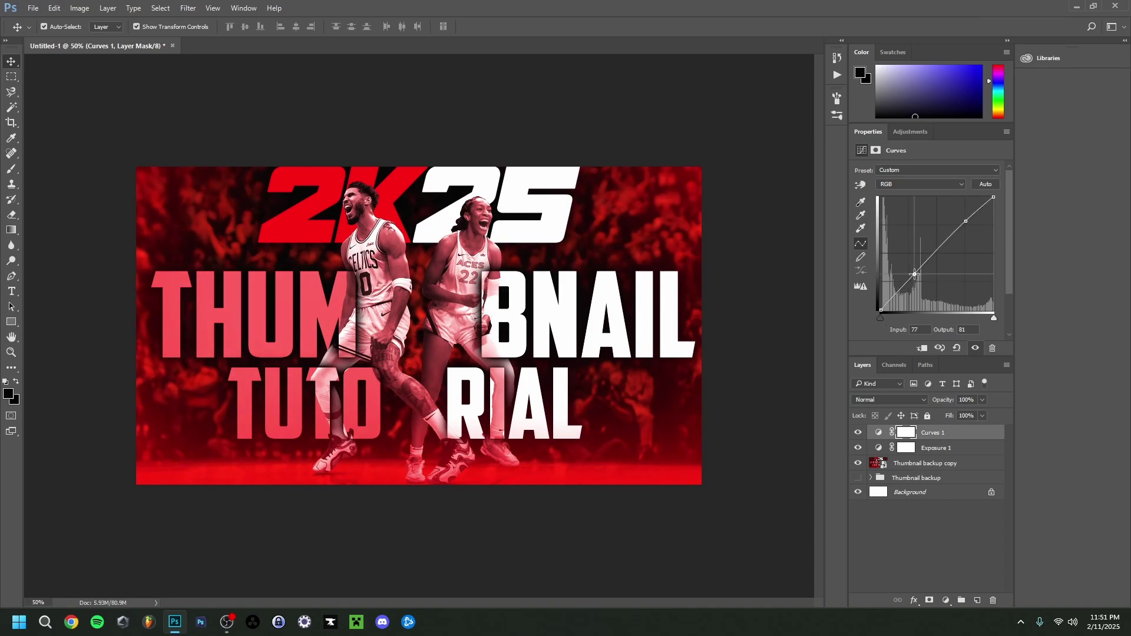
left_click(913, 275)
left_click_drag(913, 275, 915, 287)
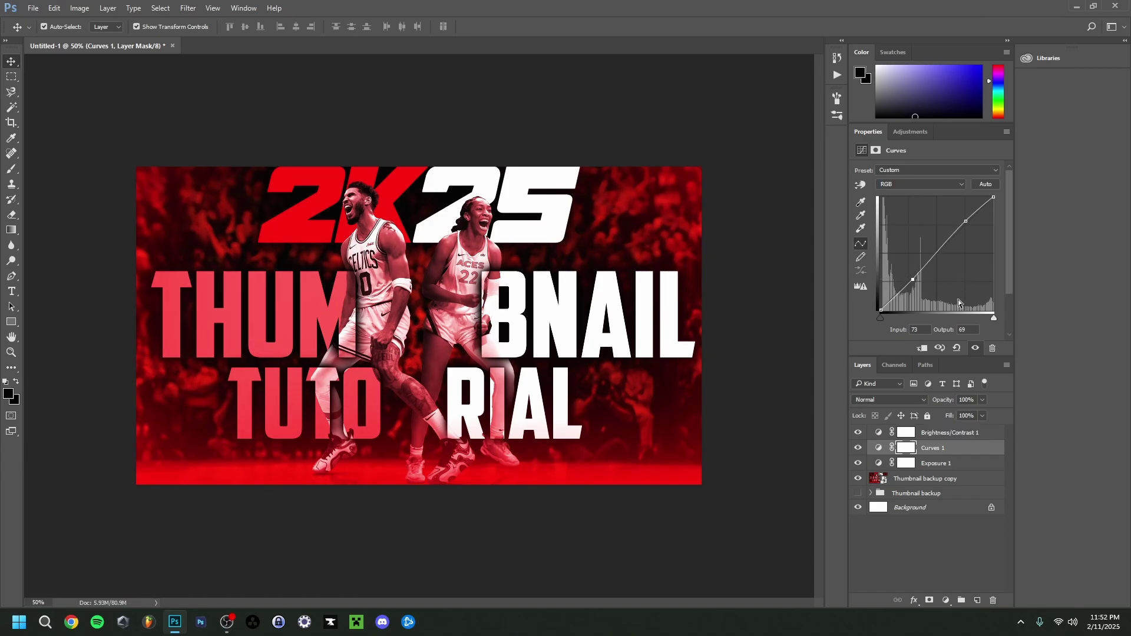
Step: Add a Brightness/Contrast adjustment layer above Curves with brightness -3 and contrast 5
left_click(959, 435)
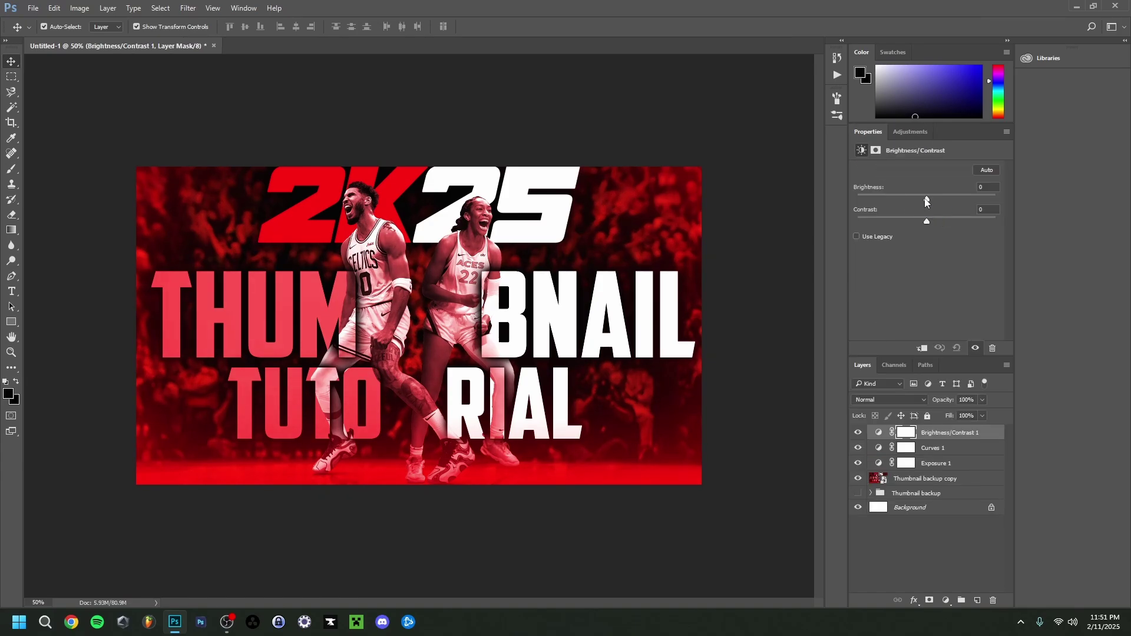
left_click_drag(926, 200, 934, 222)
Step: Save the layered document as the Photoshop file Video 246 Thumbnail in the Video 246 Thumbnail folder
left_click(33, 7)
left_click(55, 141)
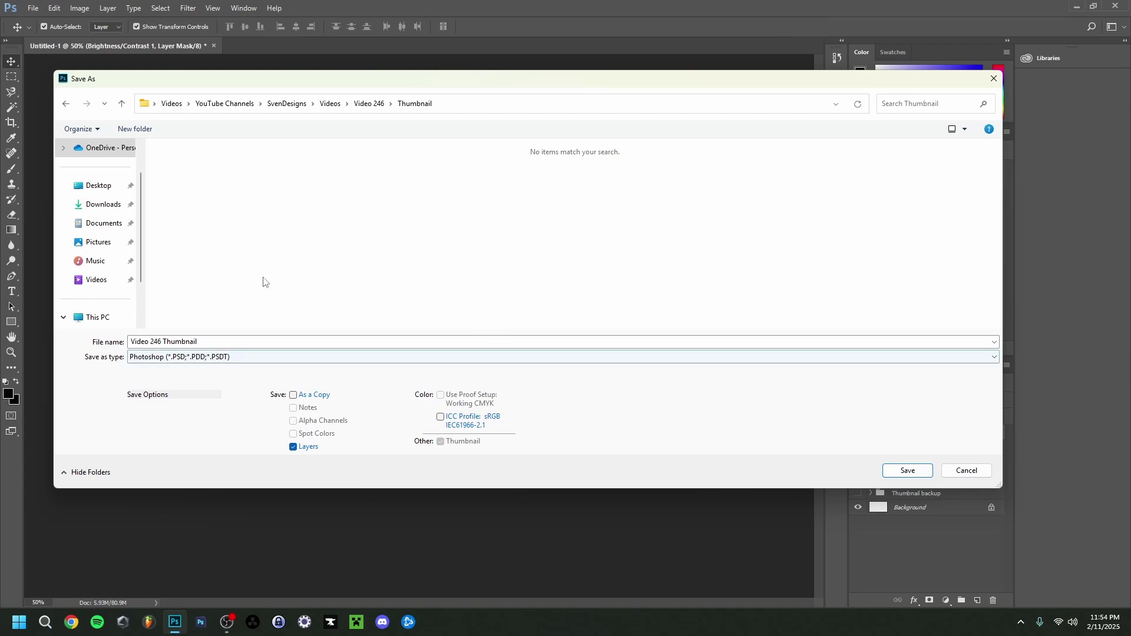
left_click(895, 470)
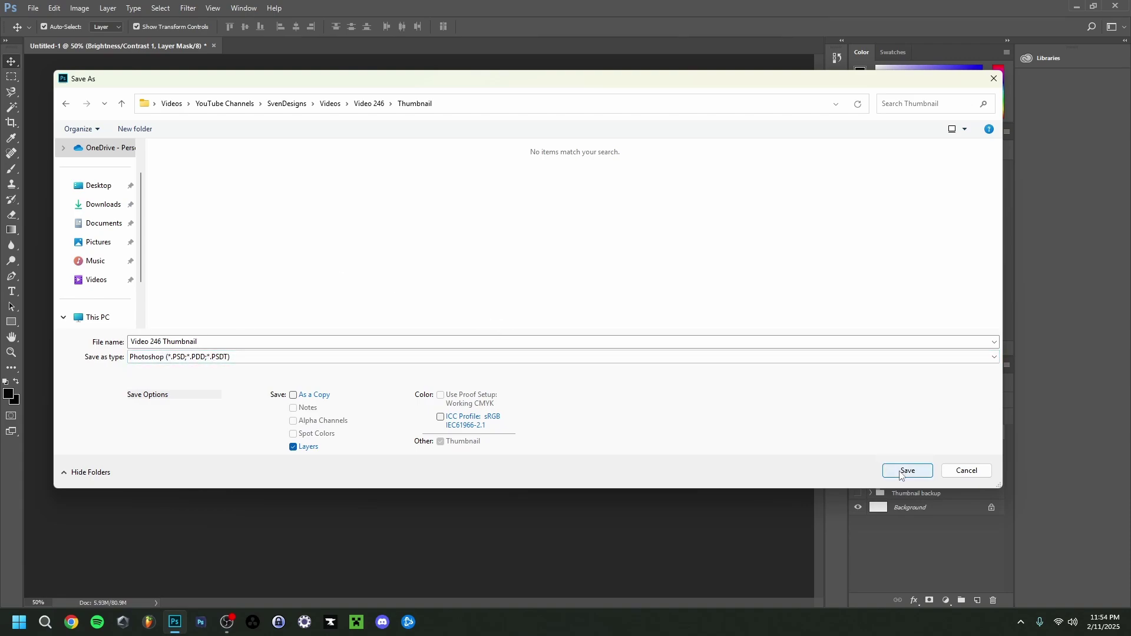
Step: Save a JPEG copy named Video 246 Thumbnail in the same folder, at quality 12, Progressive, with 5 scans
key("ctrl+shift+s")
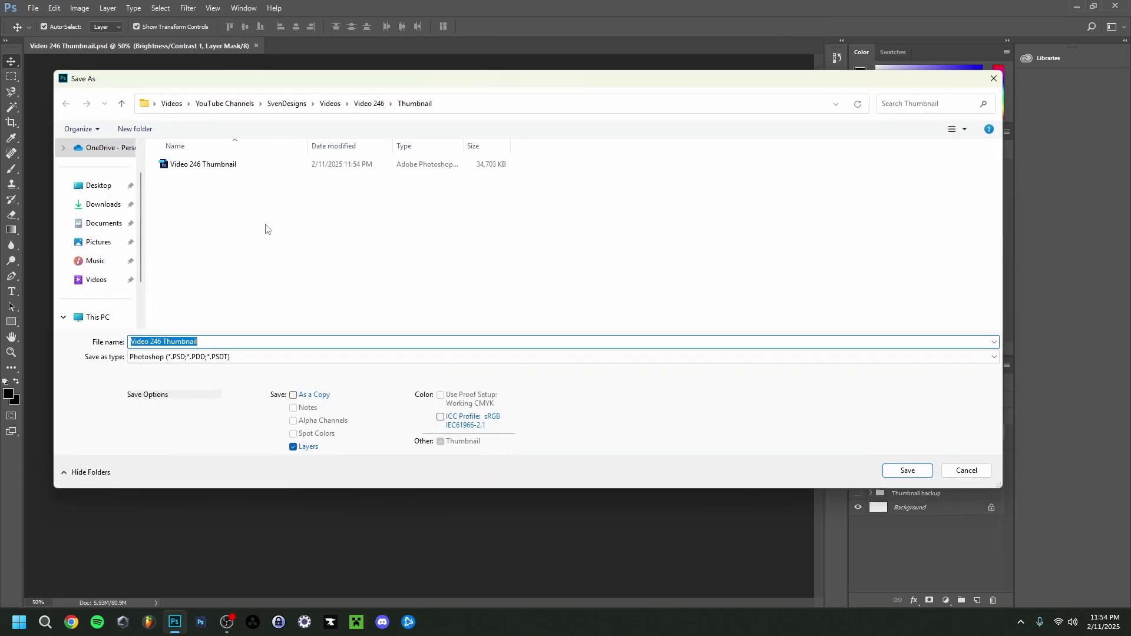
left_click(306, 357)
left_click(106, 362)
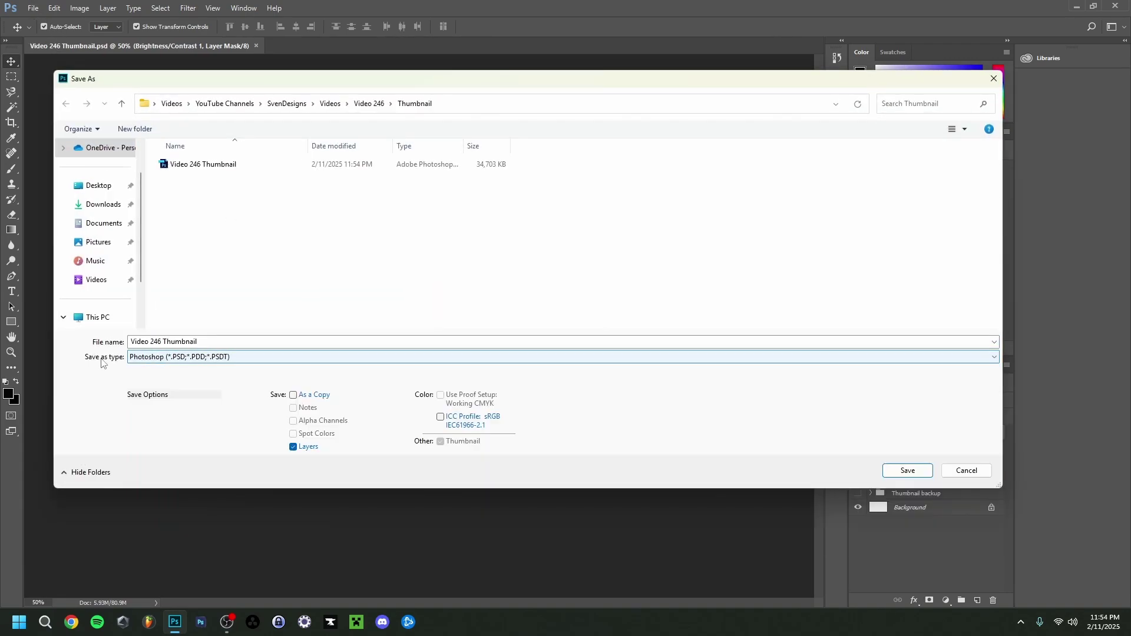
left_click(131, 358)
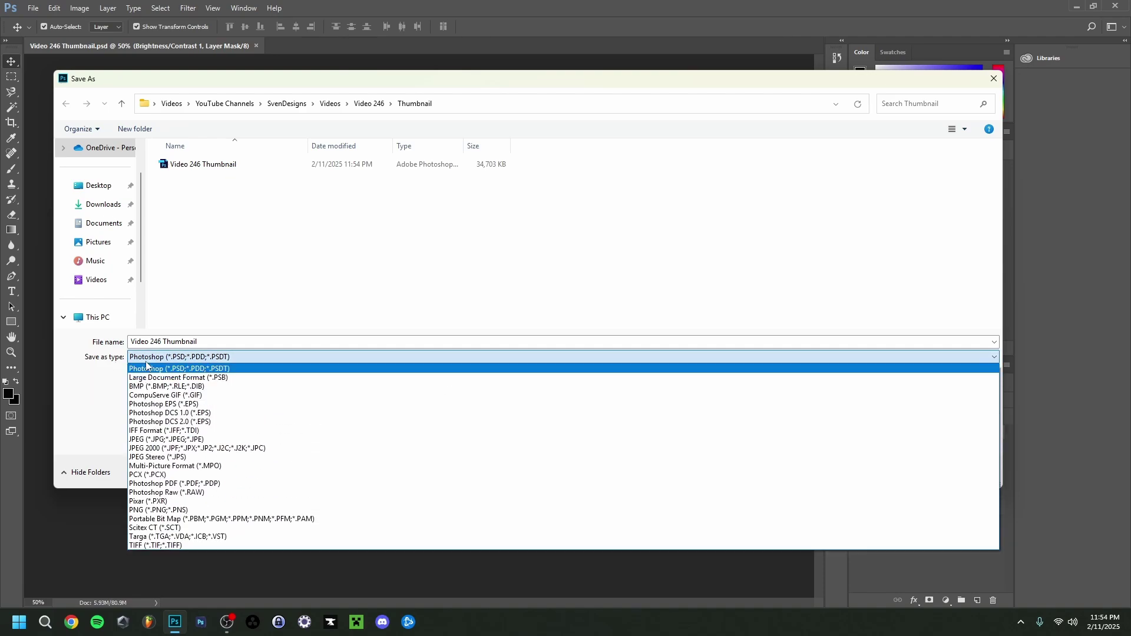
left_click(138, 440)
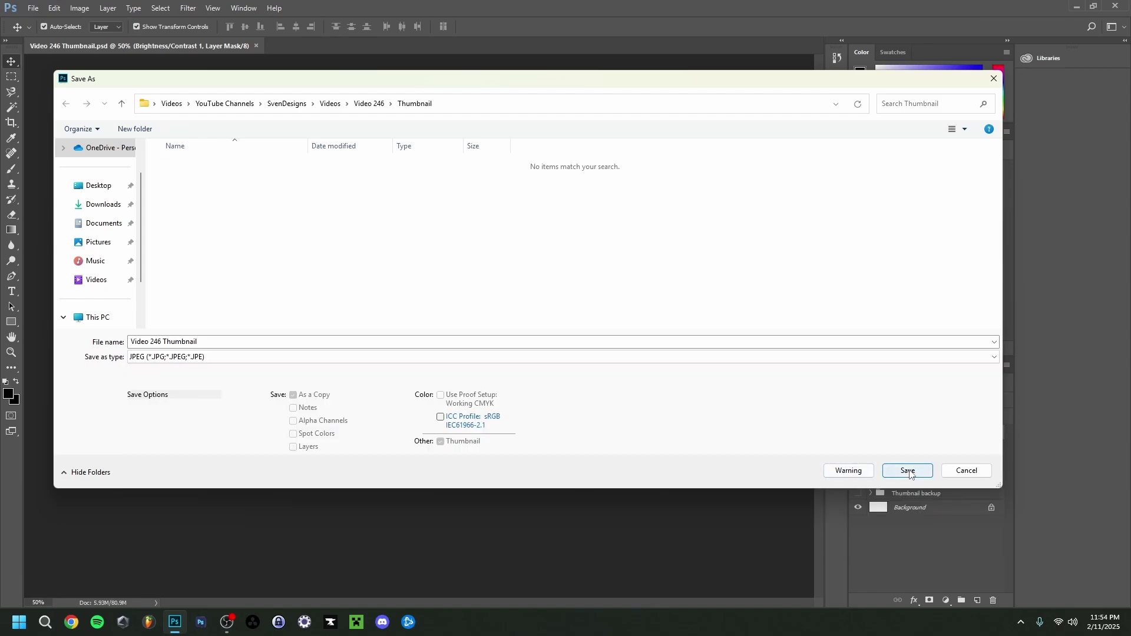
left_click(901, 471)
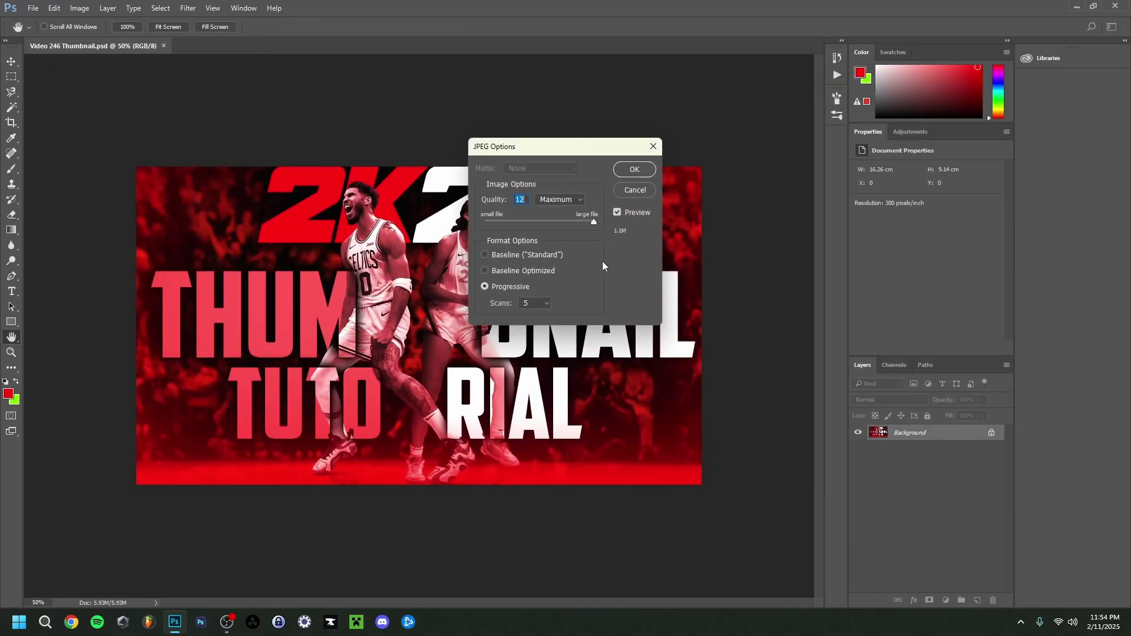
left_click(533, 304)
left_click(539, 335)
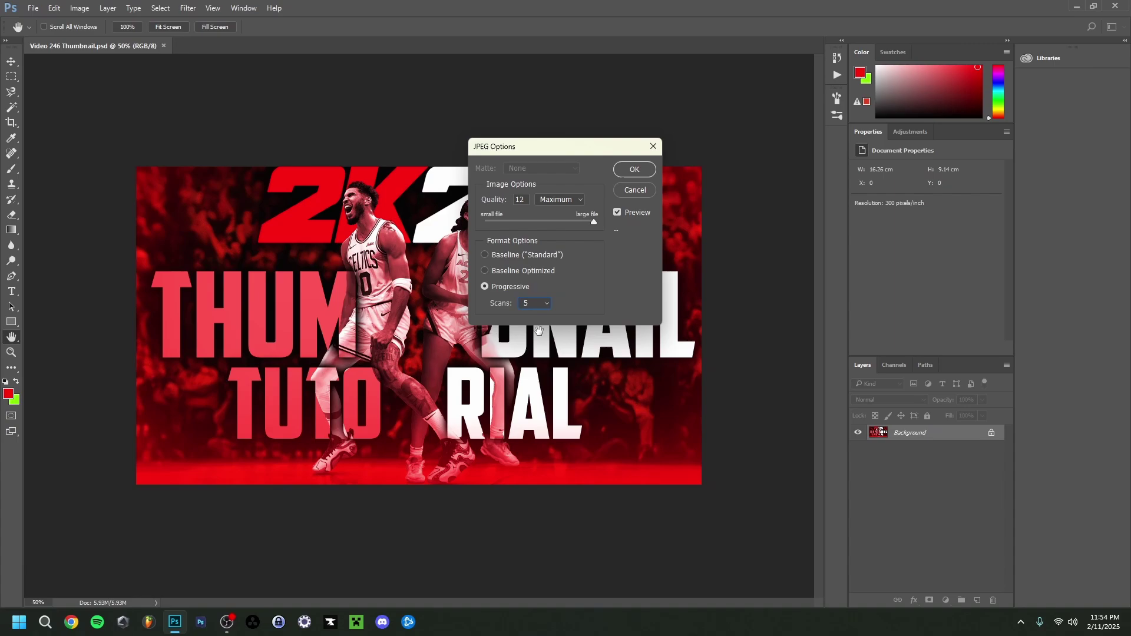
left_click(631, 171)
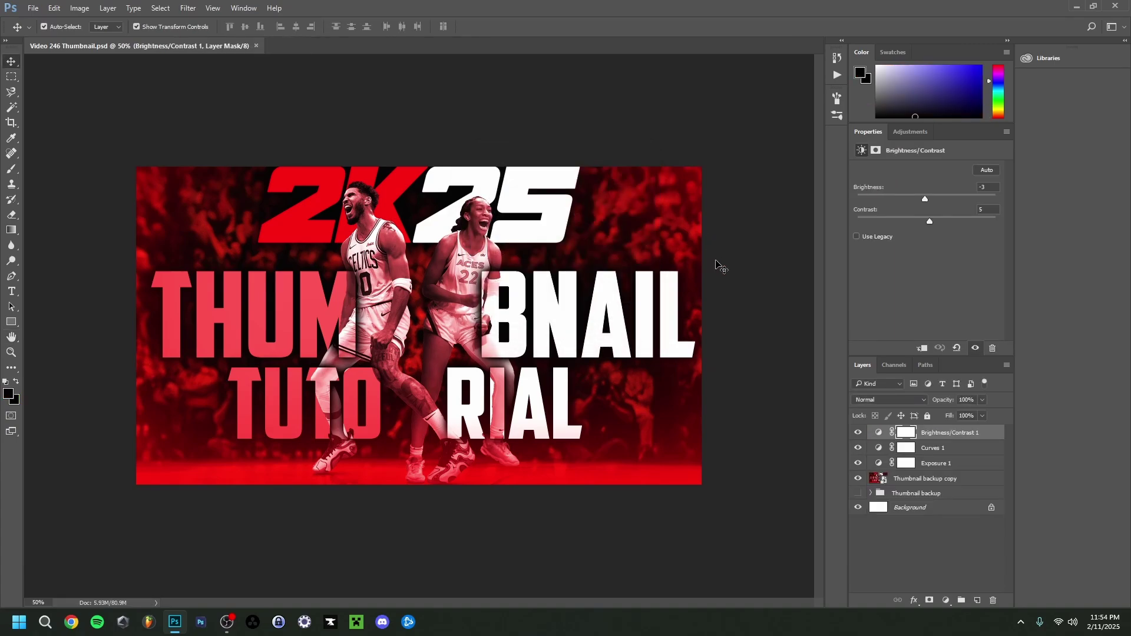